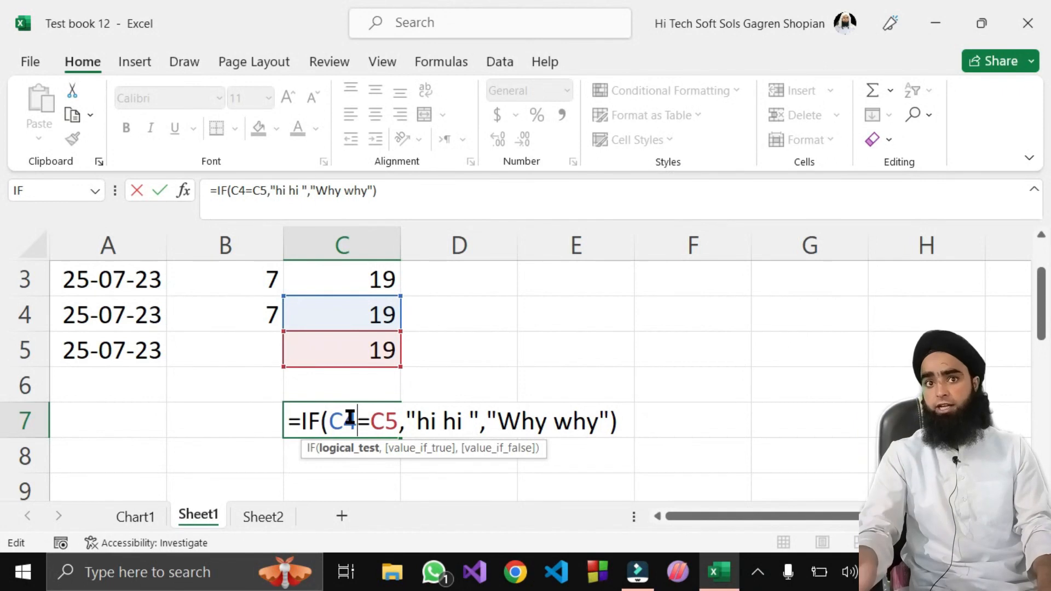
Switch to Wondershare Filmora and open the screen recorder that is running in the background
{"action": "left_click", "coordinate": [349, 419]}
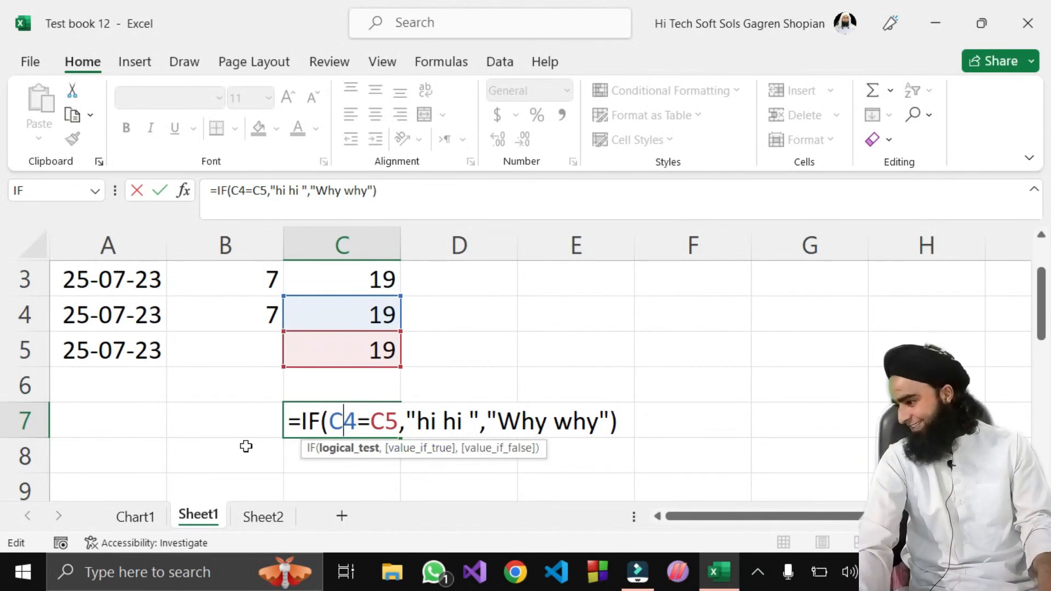
{"action": "left_click", "coordinate": [638, 572]}
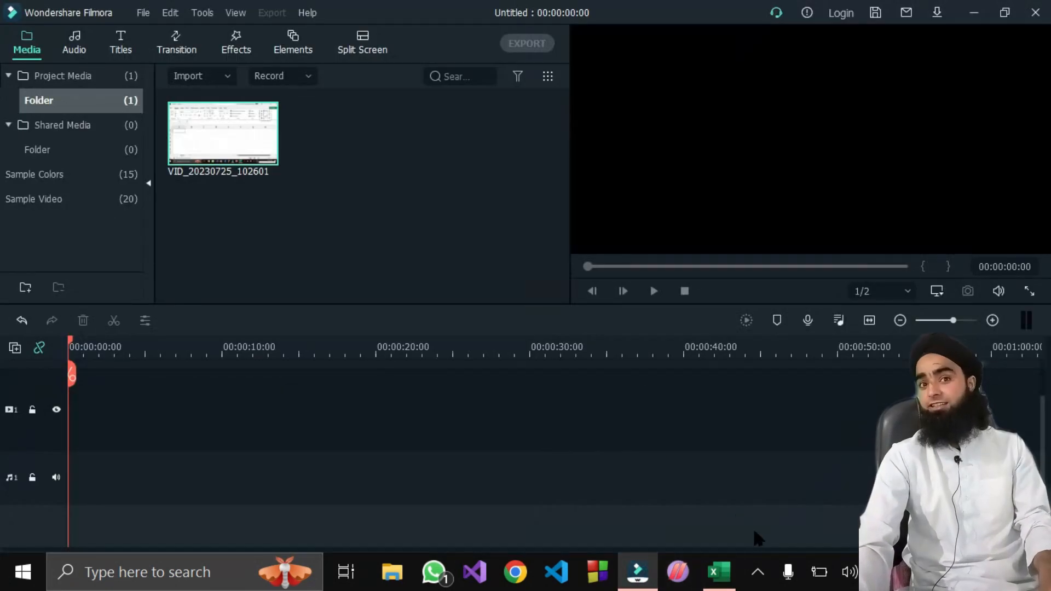
{"action": "left_click", "coordinate": [758, 572]}
{"action": "right_click", "coordinate": [719, 494]}
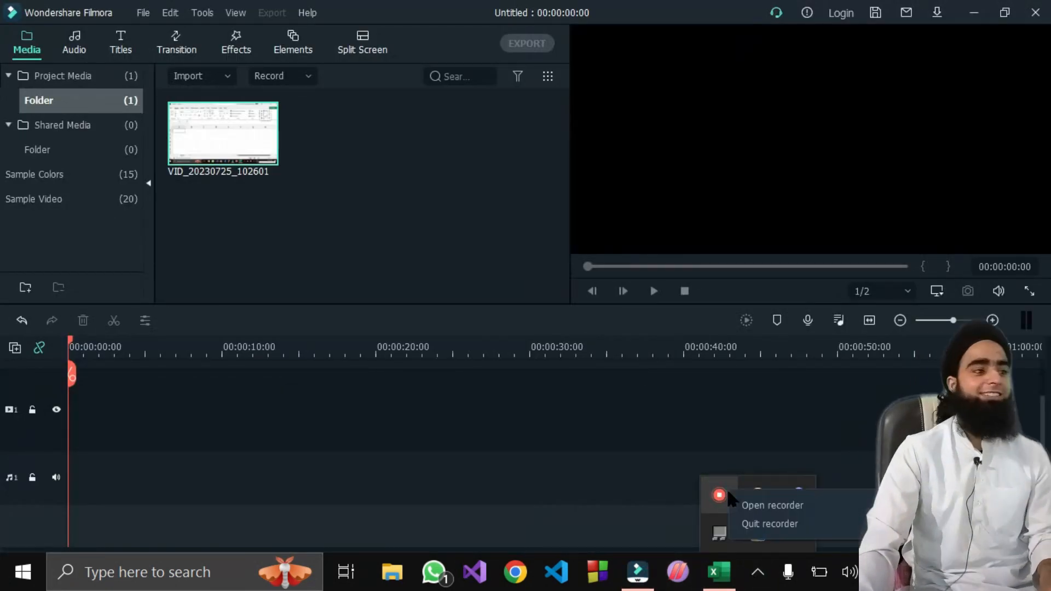
{"action": "left_click", "coordinate": [758, 505]}
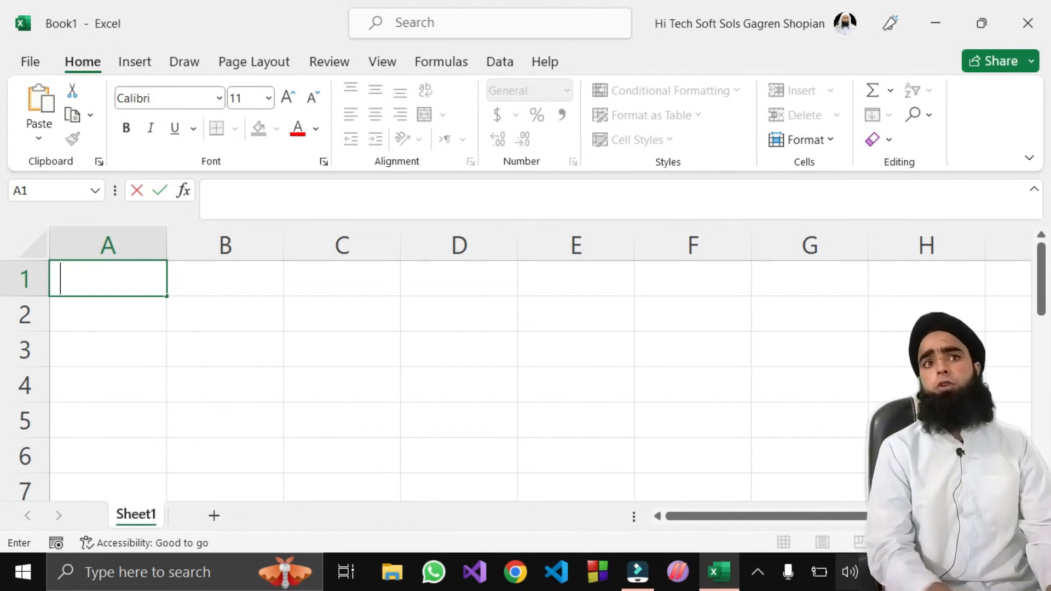
Open Excel's Help from cell B2, look through its topics and open Formulas & functions
{"action": "left_click", "coordinate": [234, 323]}
{"action": "key", "text": "F1"}
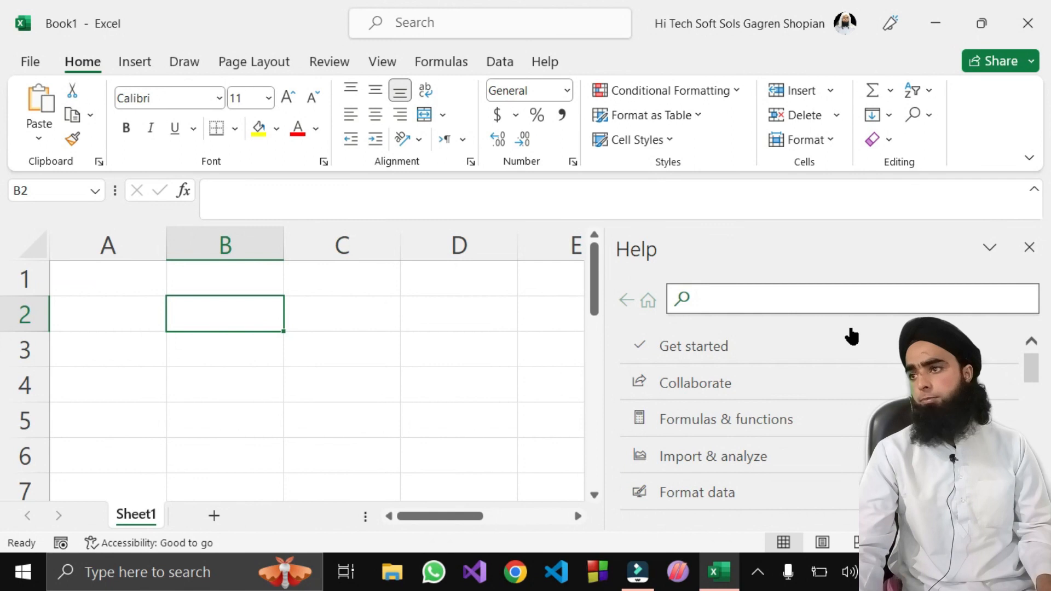
{"action": "scroll", "coordinate": [741, 441], "scroll_direction": "down", "scroll_amount": 4}
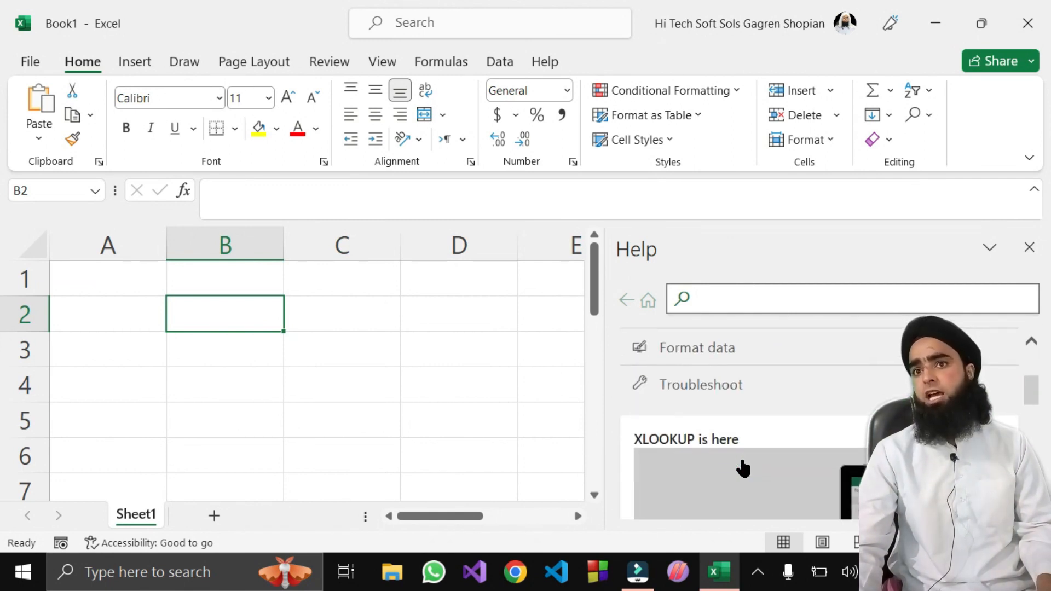
{"action": "scroll", "coordinate": [743, 468], "scroll_direction": "up", "scroll_amount": 3}
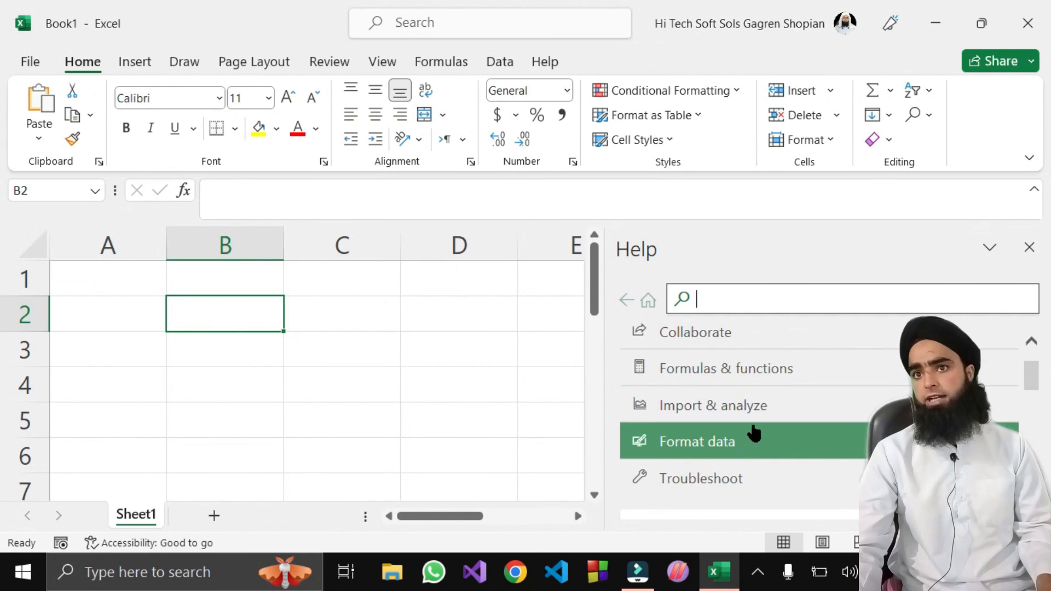
{"action": "scroll", "coordinate": [765, 380], "scroll_direction": "up", "scroll_amount": 1}
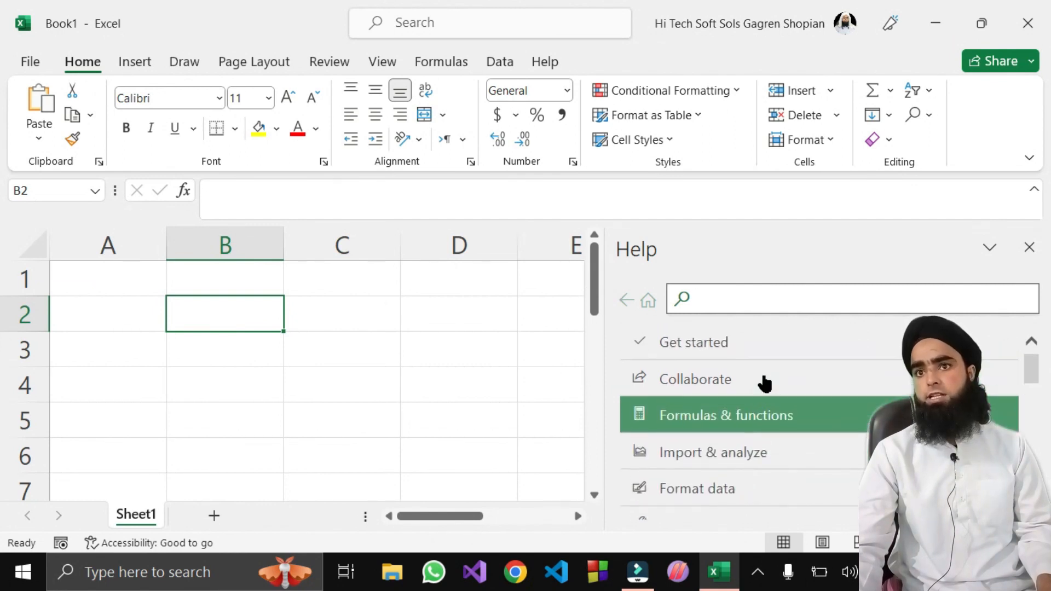
{"action": "left_click", "coordinate": [700, 419]}
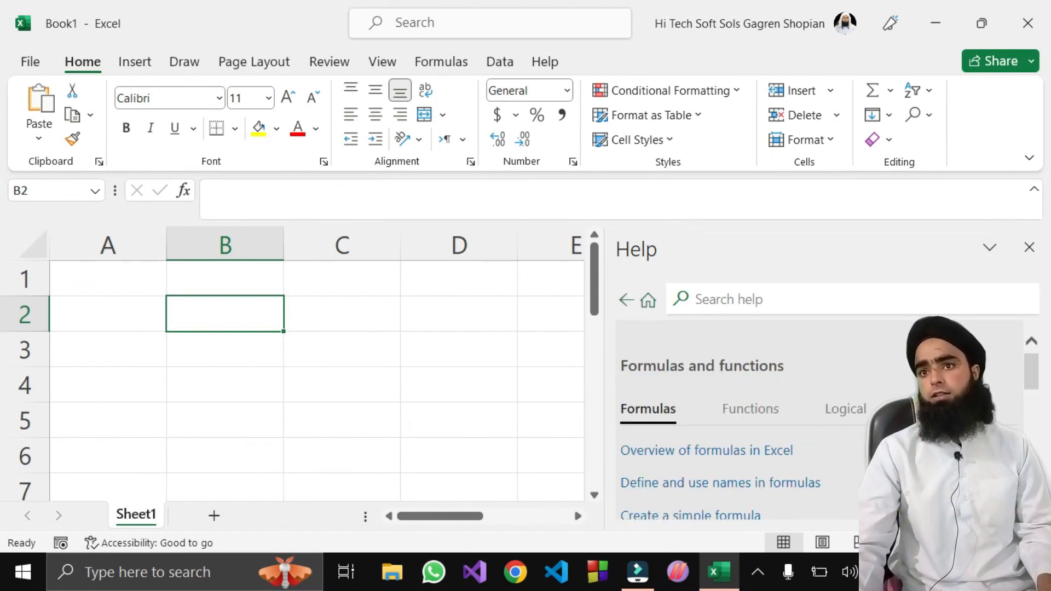
Open the help article on creating a simple formula and read down to its worked example
{"action": "scroll", "coordinate": [728, 465], "scroll_direction": "down", "scroll_amount": 2}
{"action": "left_click", "coordinate": [716, 466]}
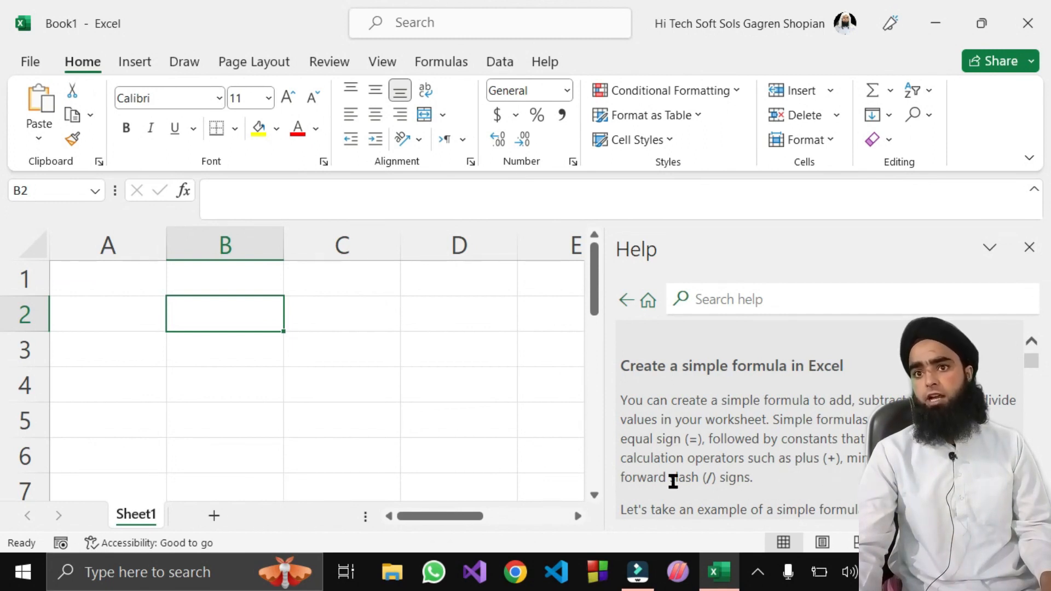
{"action": "scroll", "coordinate": [767, 470], "scroll_direction": "down", "scroll_amount": 1}
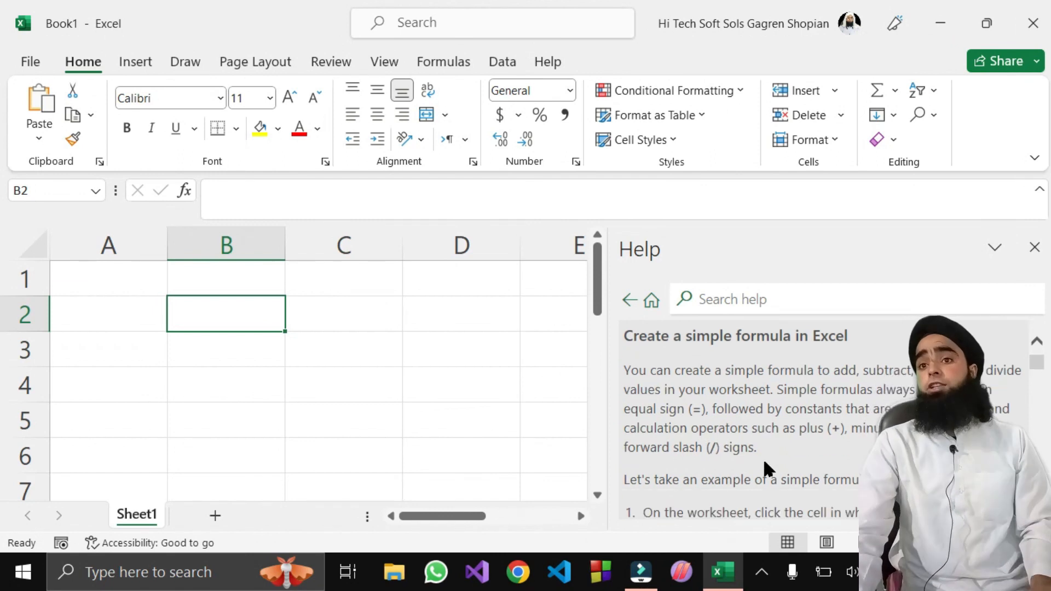
{"action": "scroll", "coordinate": [767, 469], "scroll_direction": "down", "scroll_amount": 5}
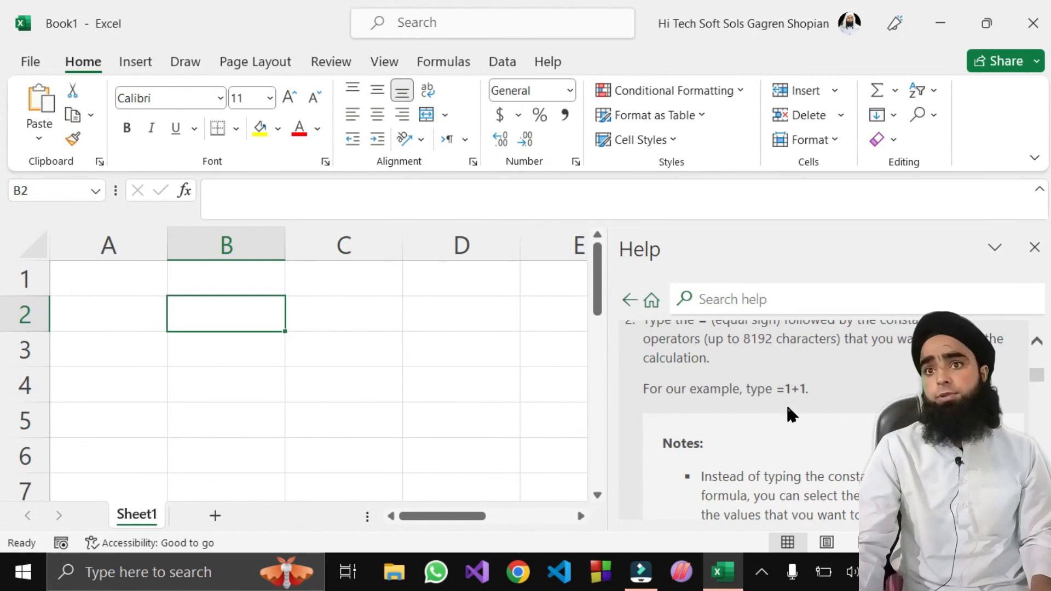
Enter the help article's example formula =1+1 in cell B2
{"action": "type", "text": "="}
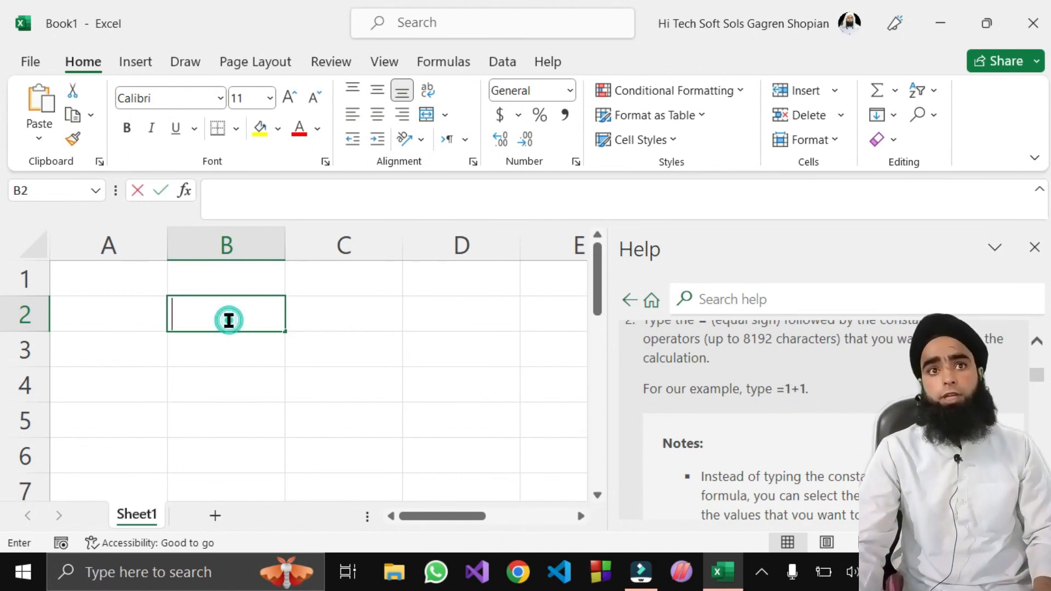
{"action": "type", "text": "1"}
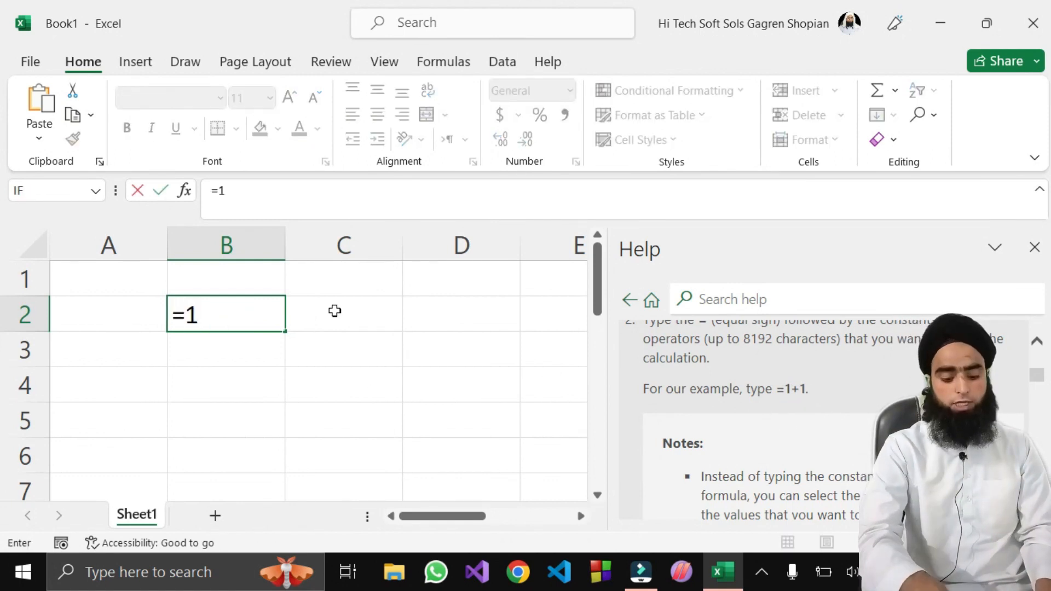
{"action": "type", "text": "+1"}
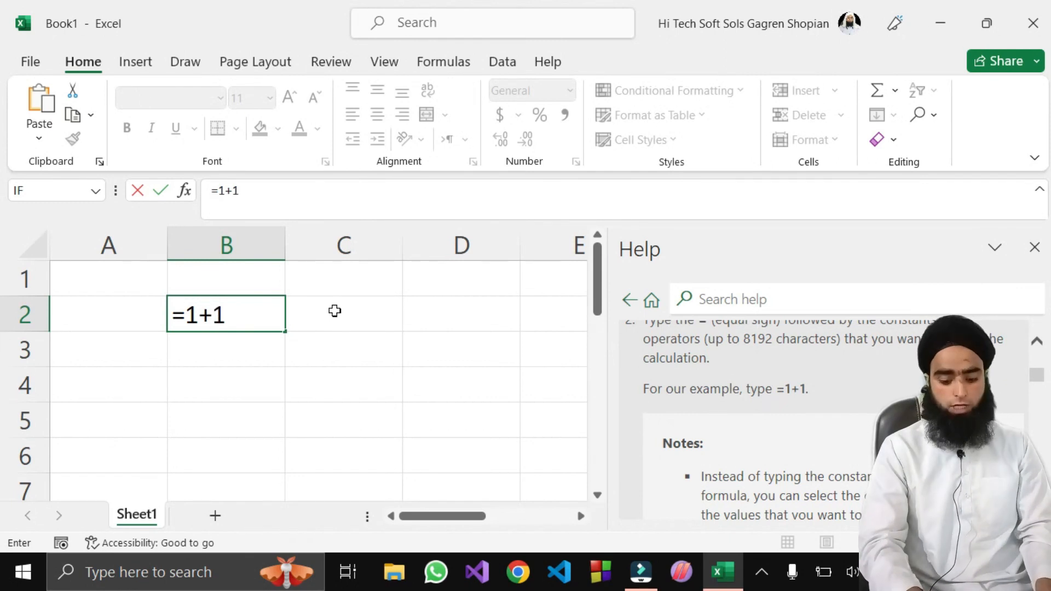
{"action": "key", "text": "Return"}
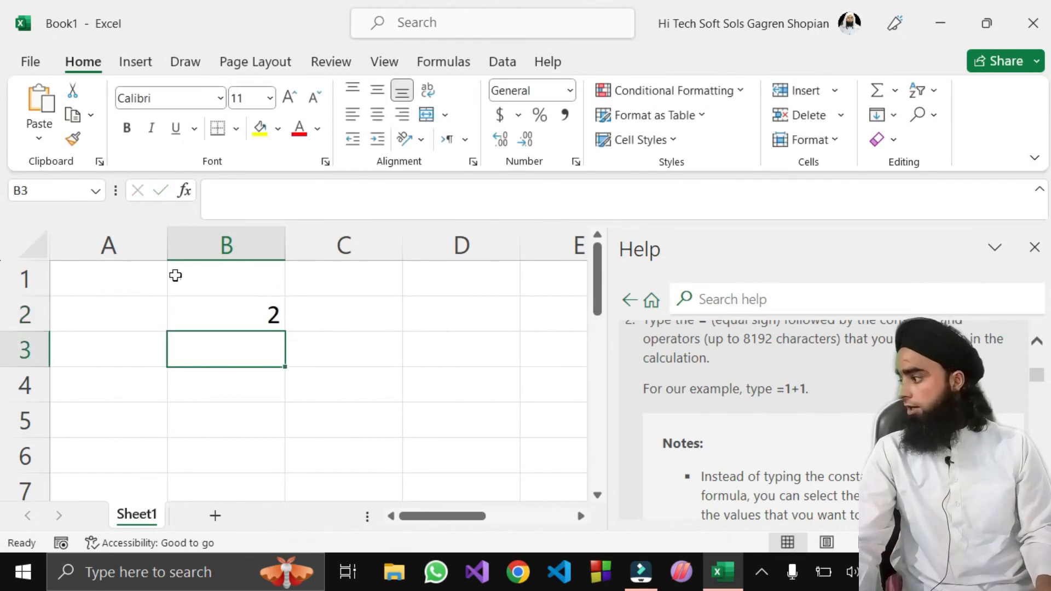
Reopen the formula in cell B2 for editing, compare it with the help article and clear it
{"action": "double_click", "coordinate": [228, 327]}
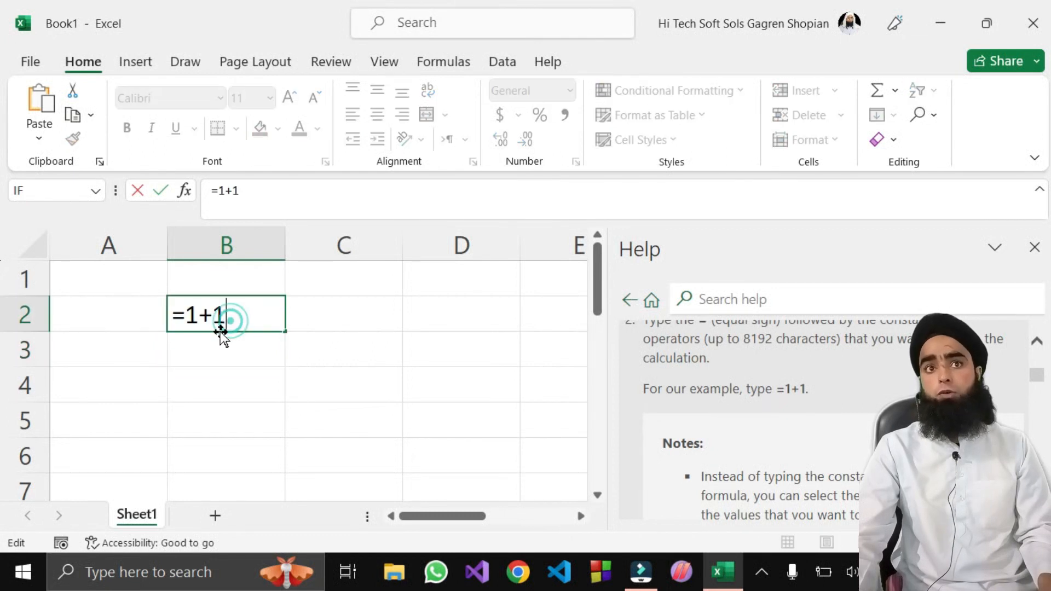
{"action": "scroll", "coordinate": [740, 373], "scroll_direction": "up", "scroll_amount": 1}
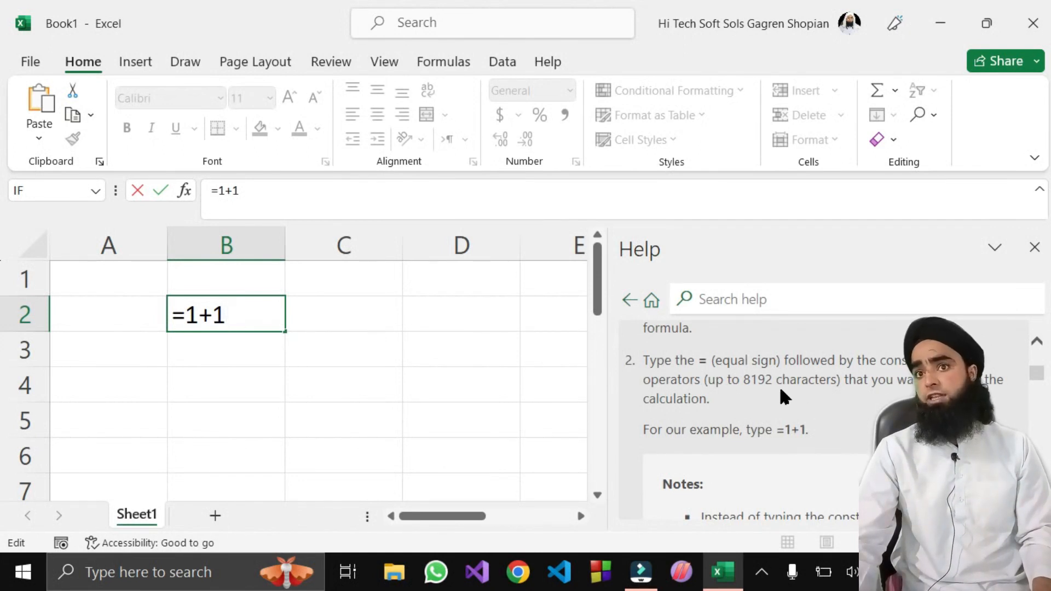
{"action": "scroll", "coordinate": [810, 406], "scroll_direction": "up", "scroll_amount": 2}
{"action": "scroll", "coordinate": [864, 375], "scroll_direction": "up", "scroll_amount": 2}
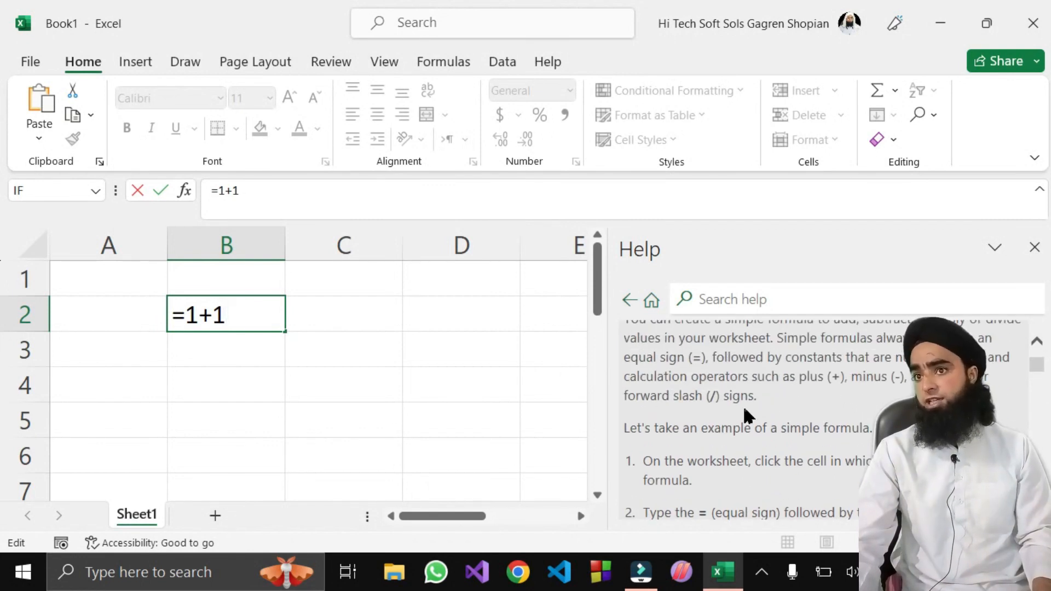
{"action": "left_click_drag", "start_coordinate": [247, 316], "coordinate": [12, 266]}
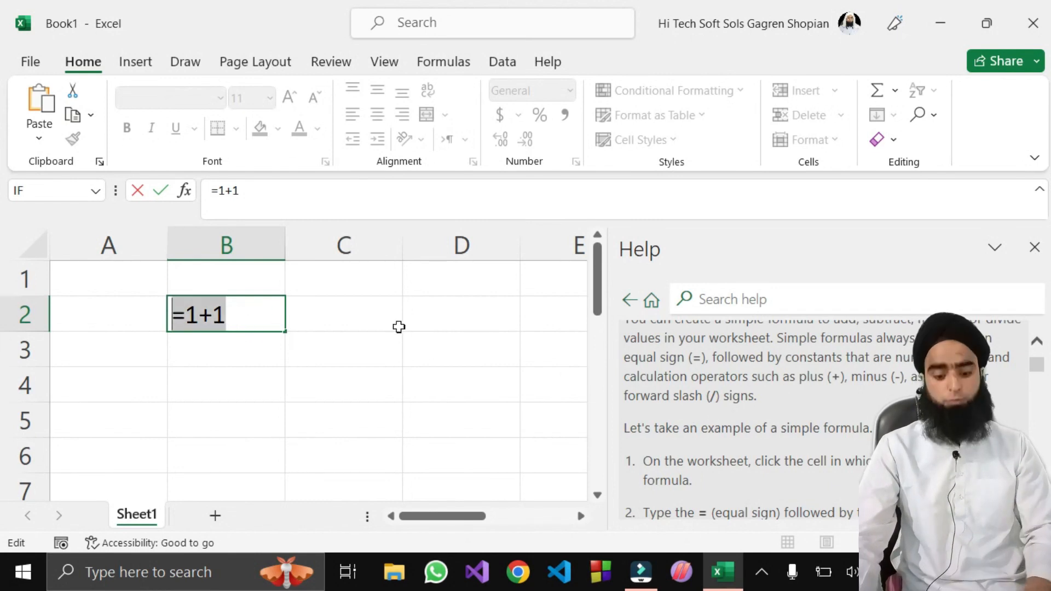
{"action": "key", "text": "Escape"}
Read on to the article's notes and search Help for "format cells"
{"action": "scroll", "coordinate": [741, 481], "scroll_direction": "down", "scroll_amount": 4}
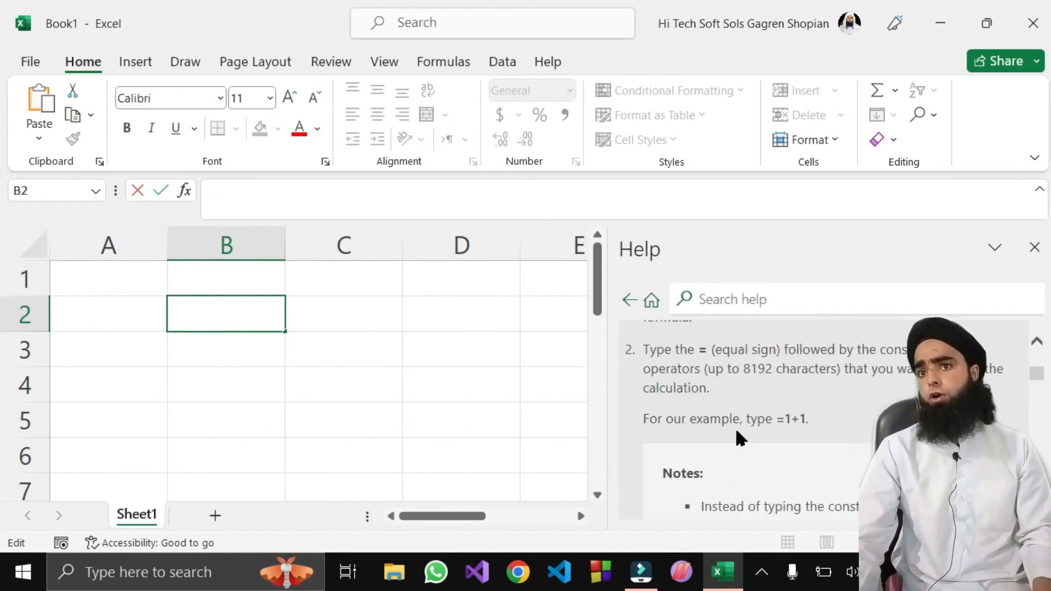
{"action": "scroll", "coordinate": [736, 438], "scroll_direction": "down", "scroll_amount": 3}
{"action": "left_click", "coordinate": [750, 299]}
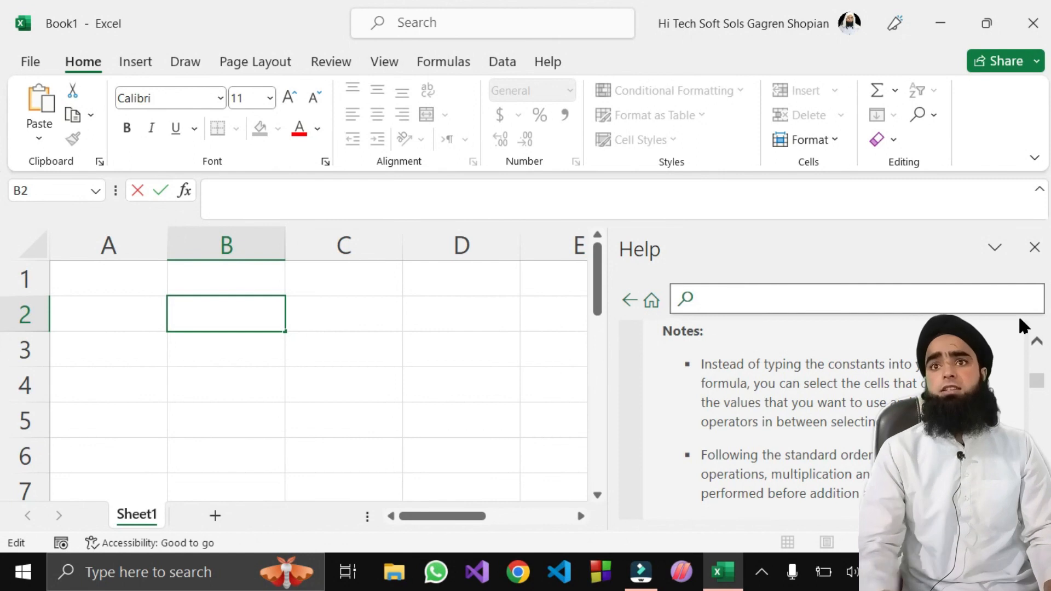
{"action": "type", "text": "format cells"}
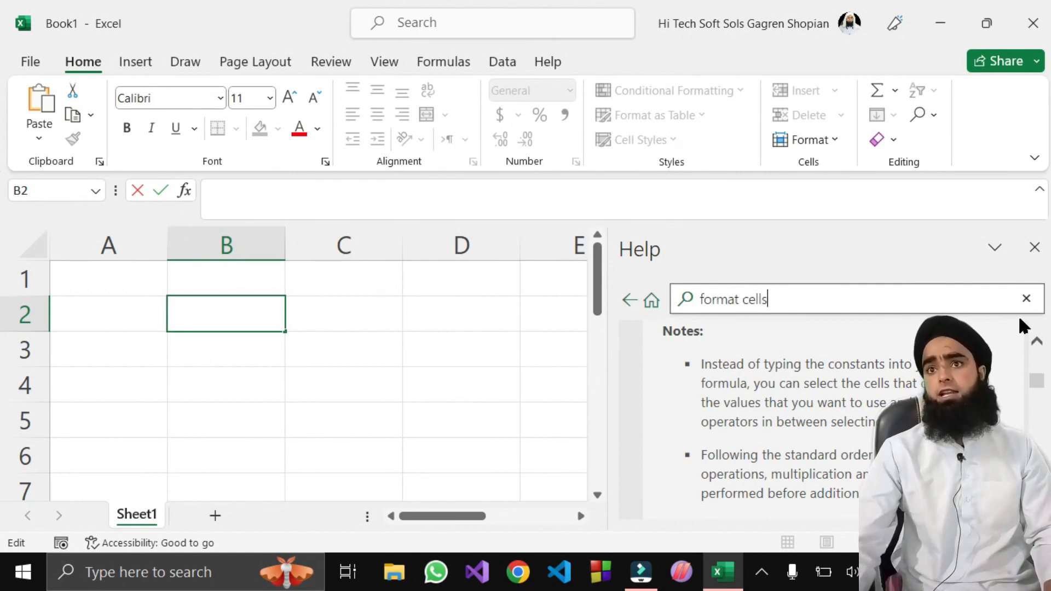
{"action": "key", "text": "Return"}
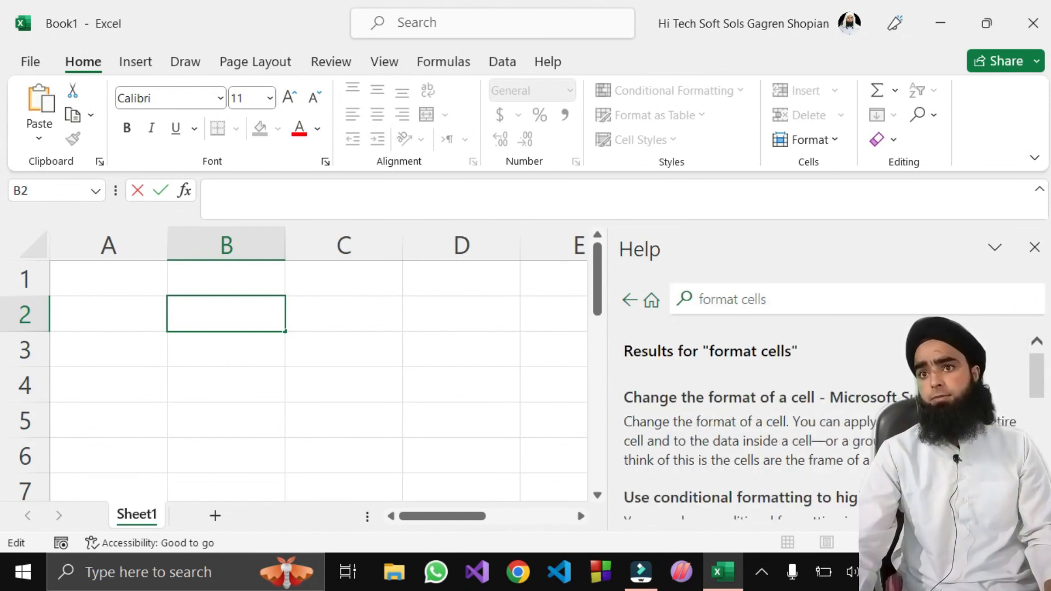
Look through the "format cells" help results, expand the list to show more, and close Help
{"action": "scroll", "coordinate": [766, 454], "scroll_direction": "down", "scroll_amount": 3}
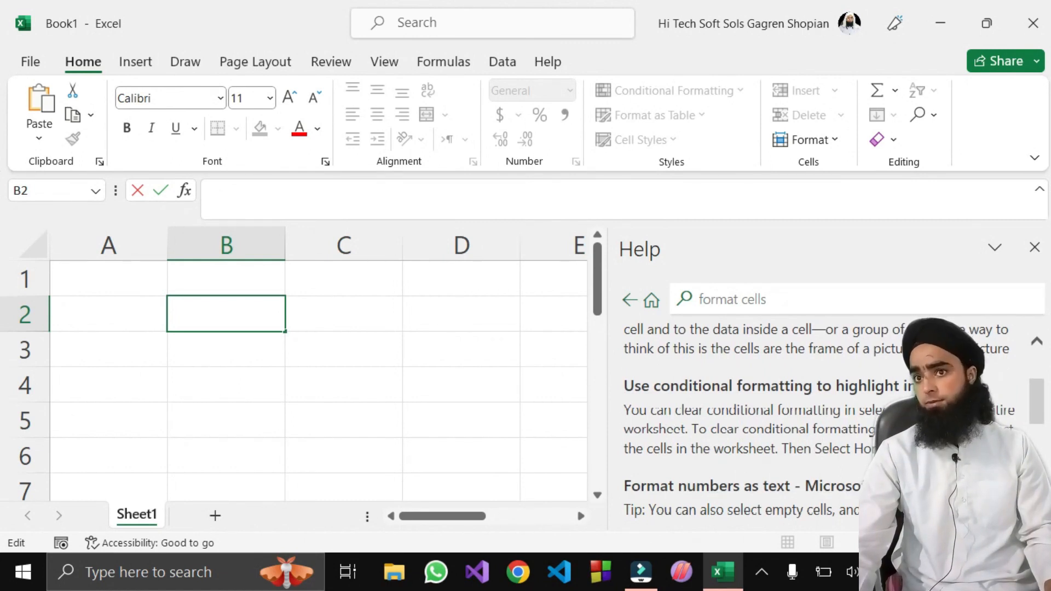
{"action": "scroll", "coordinate": [685, 479], "scroll_direction": "down", "scroll_amount": 1}
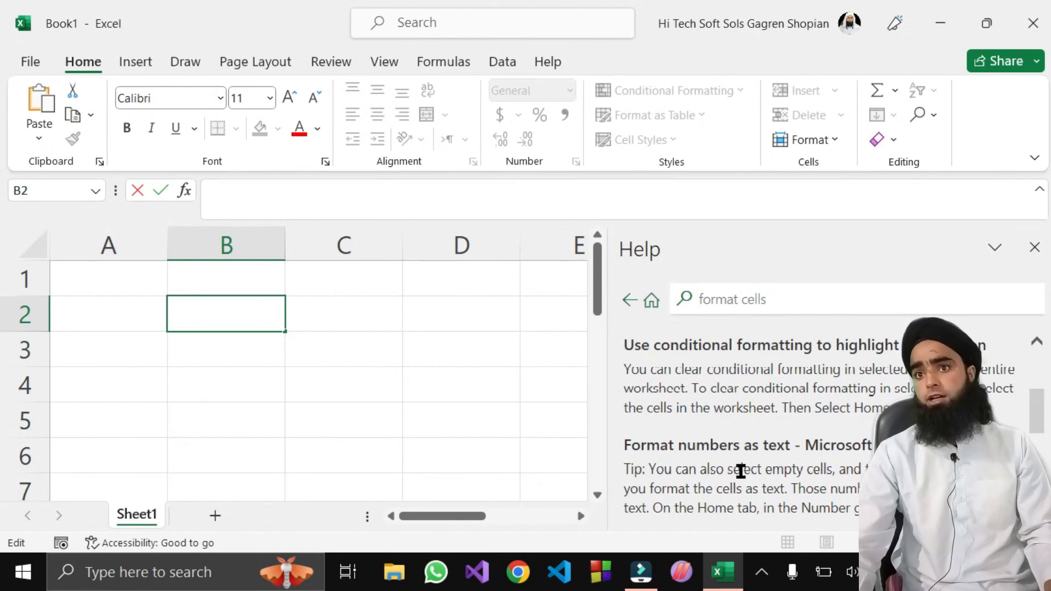
{"action": "scroll", "coordinate": [721, 452], "scroll_direction": "down", "scroll_amount": 1}
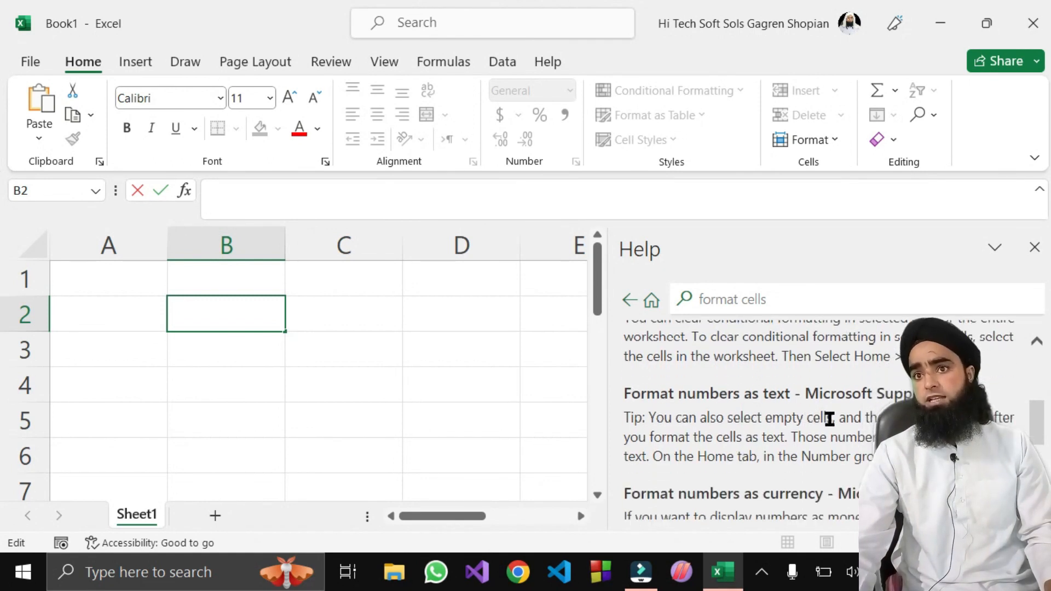
{"action": "scroll", "coordinate": [731, 481], "scroll_direction": "down", "scroll_amount": 4}
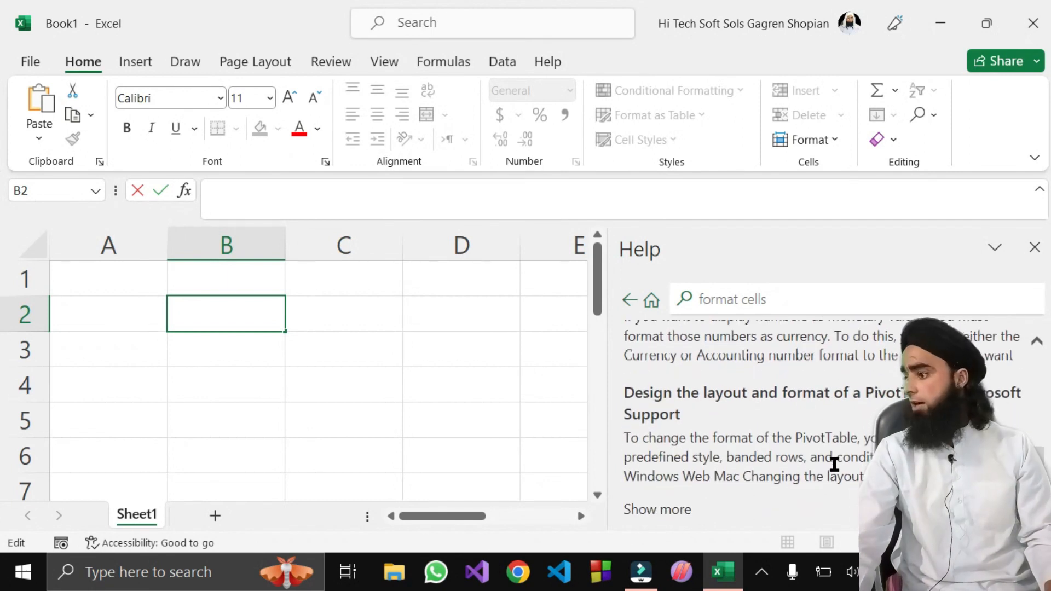
{"action": "left_click", "coordinate": [668, 512]}
{"action": "scroll", "coordinate": [814, 404], "scroll_direction": "down", "scroll_amount": 3}
{"action": "scroll", "coordinate": [815, 405], "scroll_direction": "down", "scroll_amount": 7}
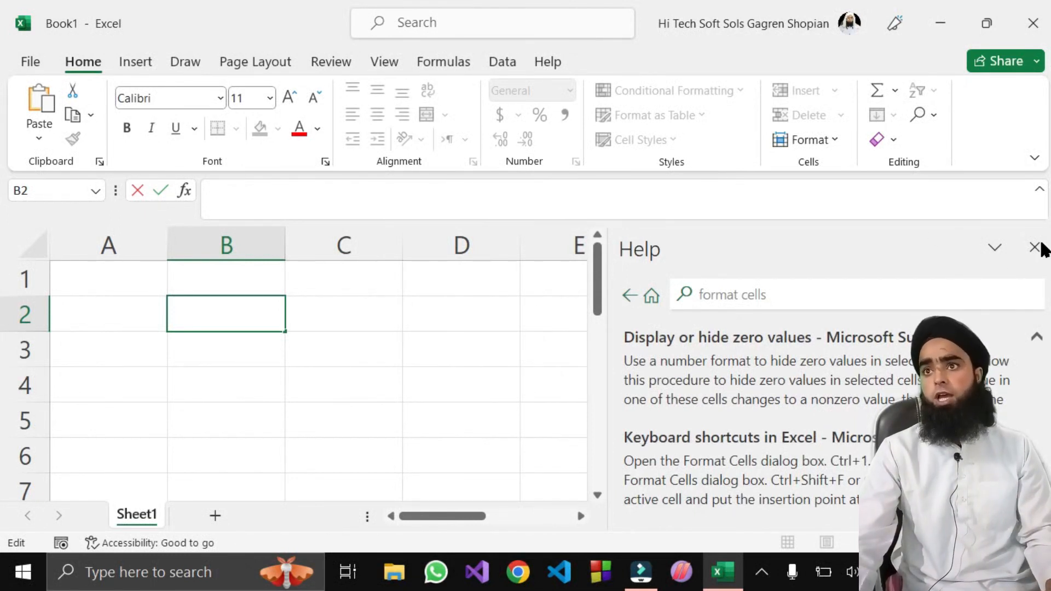
{"action": "left_click", "coordinate": [1035, 247]}
{"action": "left_click", "coordinate": [403, 412]}
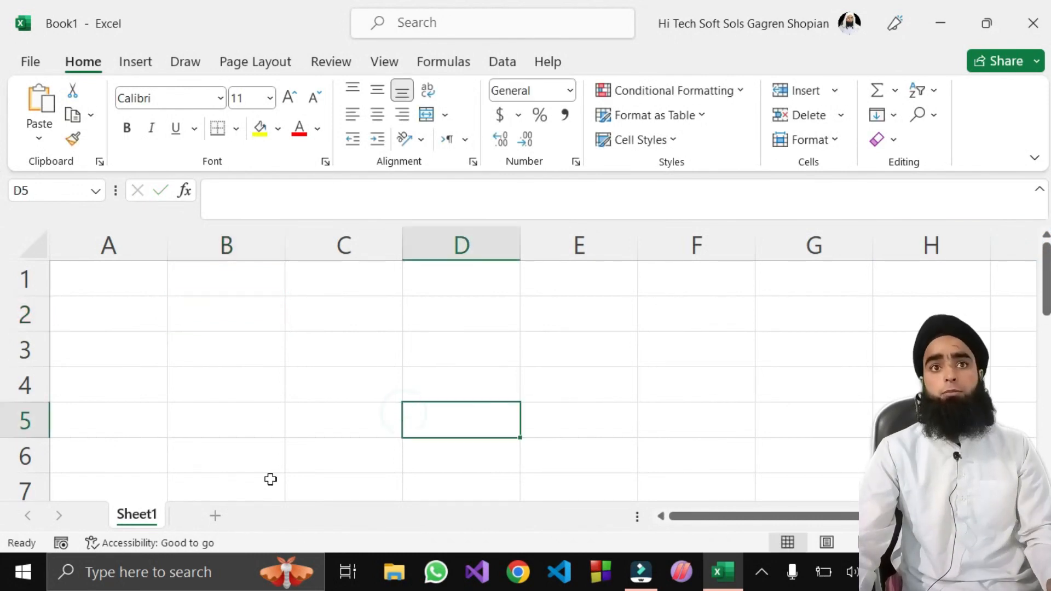
Bring up Help again from cell C3 and close it
{"action": "left_click", "coordinate": [295, 342]}
{"action": "key", "text": "F1"}
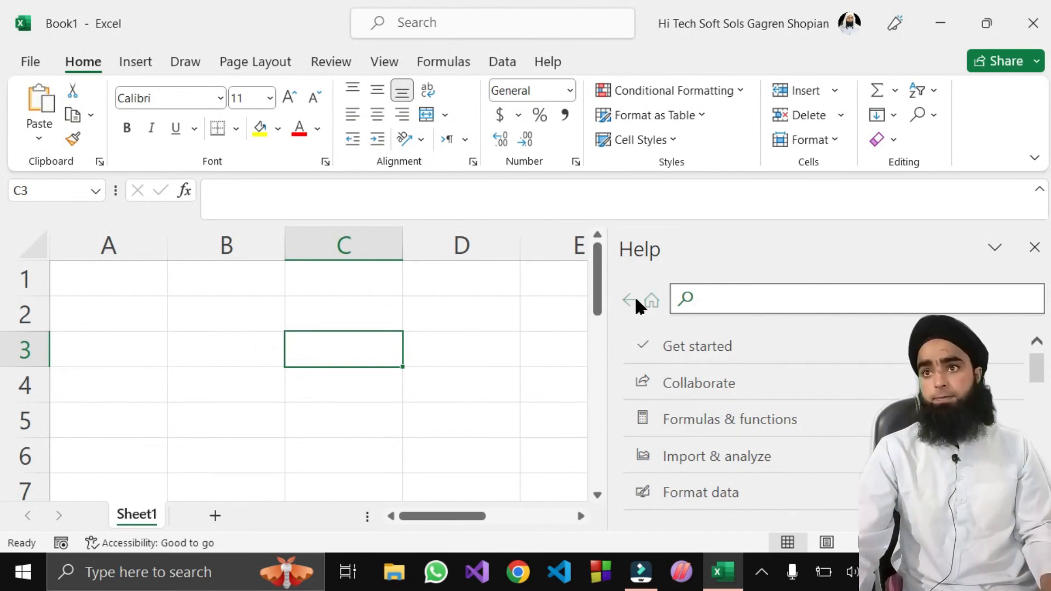
{"action": "left_click", "coordinate": [1035, 247]}
Enter the number 587643 in cell D3
{"action": "left_click", "coordinate": [449, 361]}
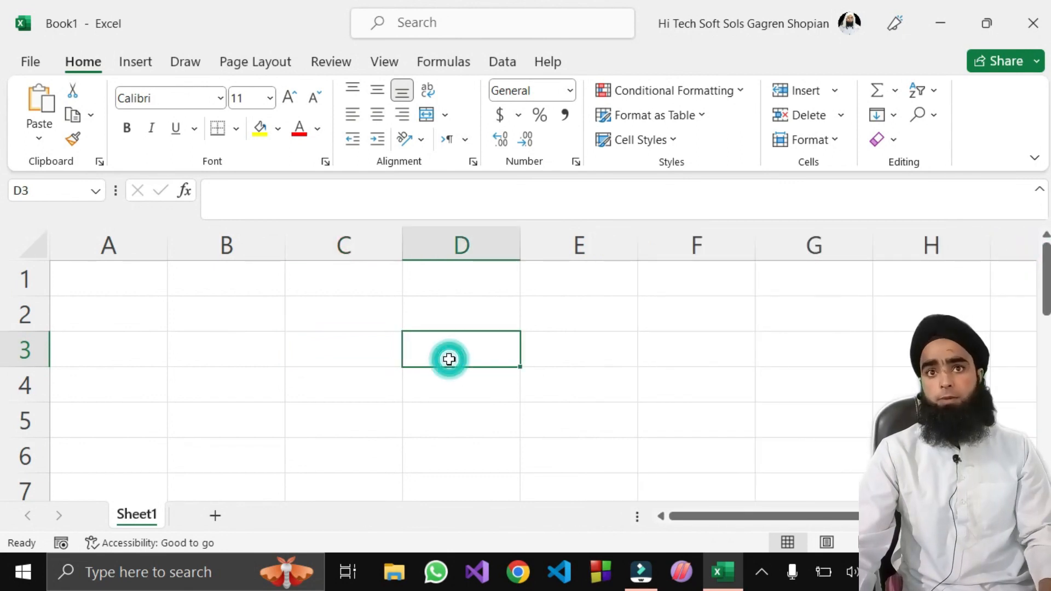
{"action": "left_click", "coordinate": [446, 352]}
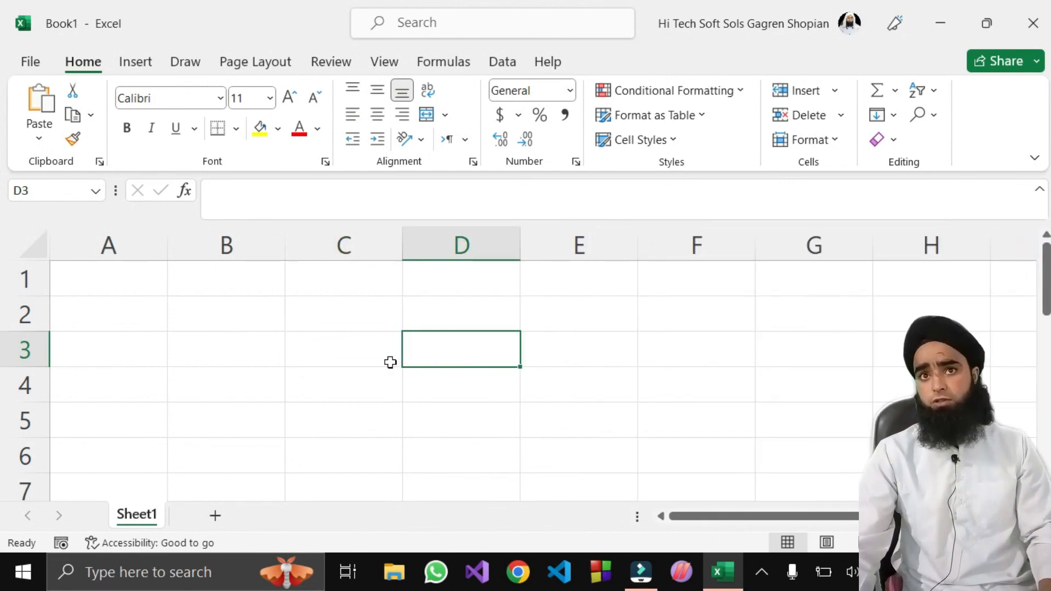
{"action": "double_click", "coordinate": [436, 346]}
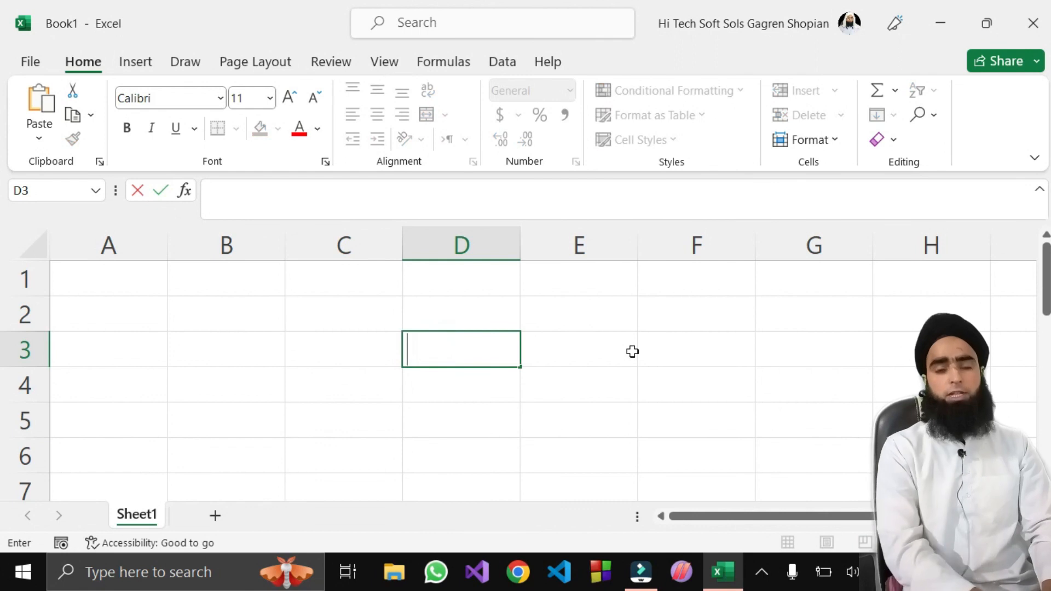
{"action": "type", "text": "587643"}
{"action": "left_click", "coordinate": [415, 416]}
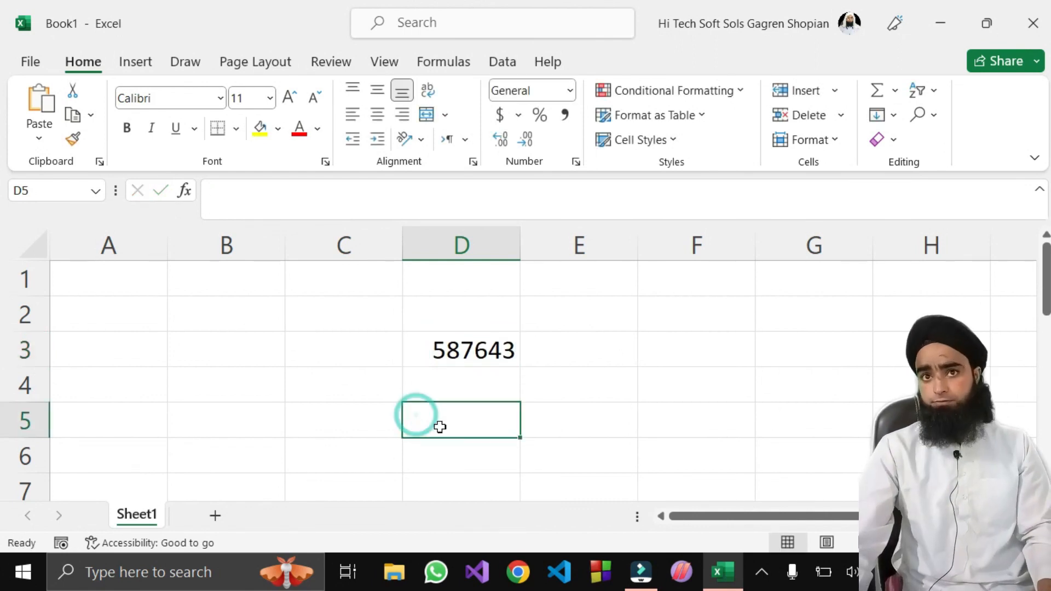
Replace the contents of cell D3 with the number 45
{"action": "left_click", "coordinate": [470, 355]}
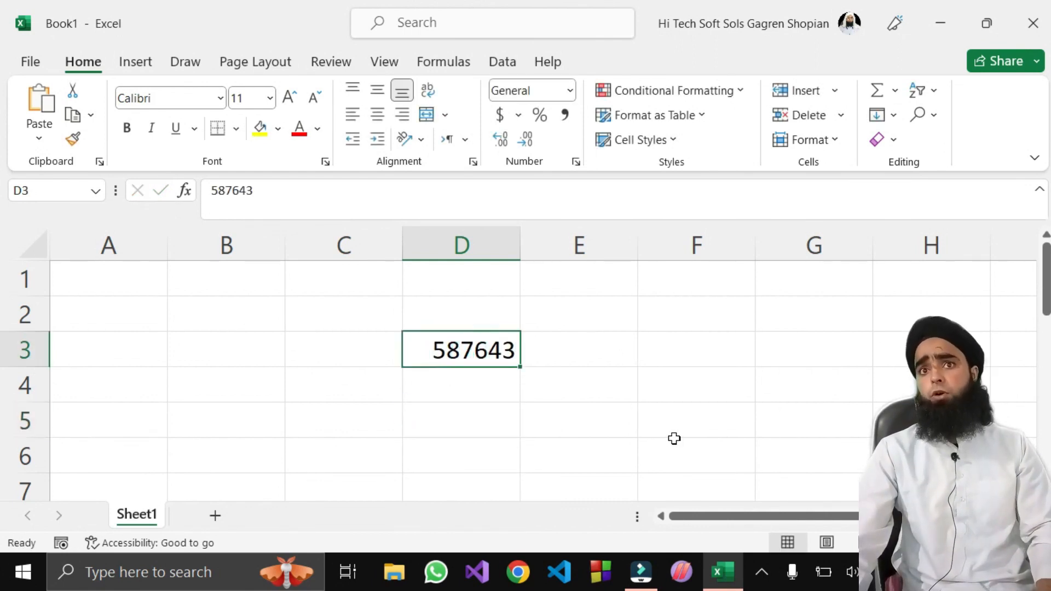
{"action": "type", "text": "45"}
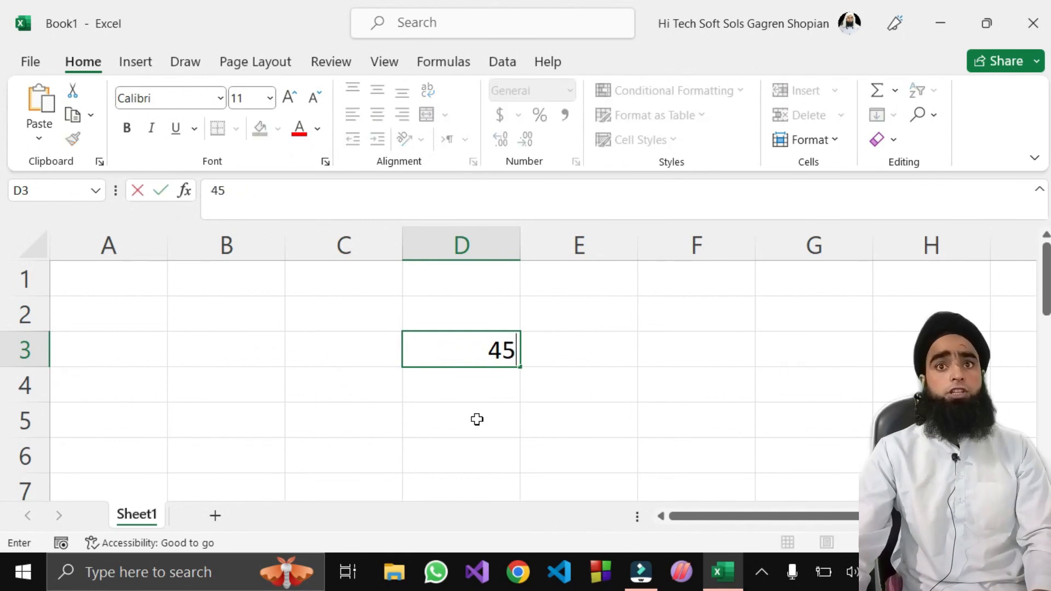
{"action": "left_click", "coordinate": [482, 378]}
Edit cell D3 in place, trying a leading 1 and removing it, and append a 0 to make 450
{"action": "left_click", "coordinate": [495, 355]}
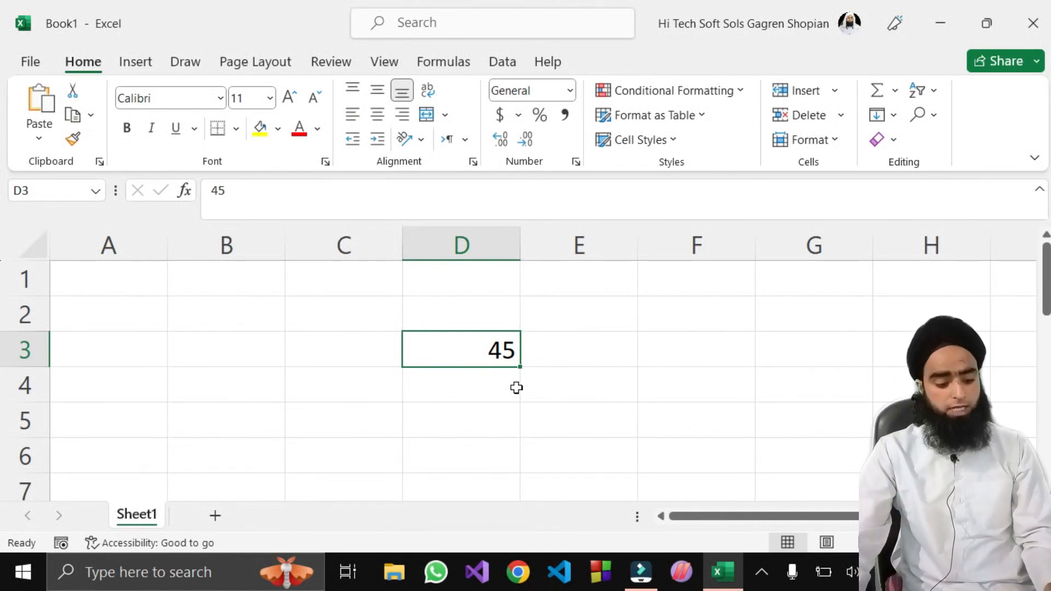
{"action": "key", "text": "F2"}
{"action": "key", "text": "Left"}
{"action": "type", "text": "1"}
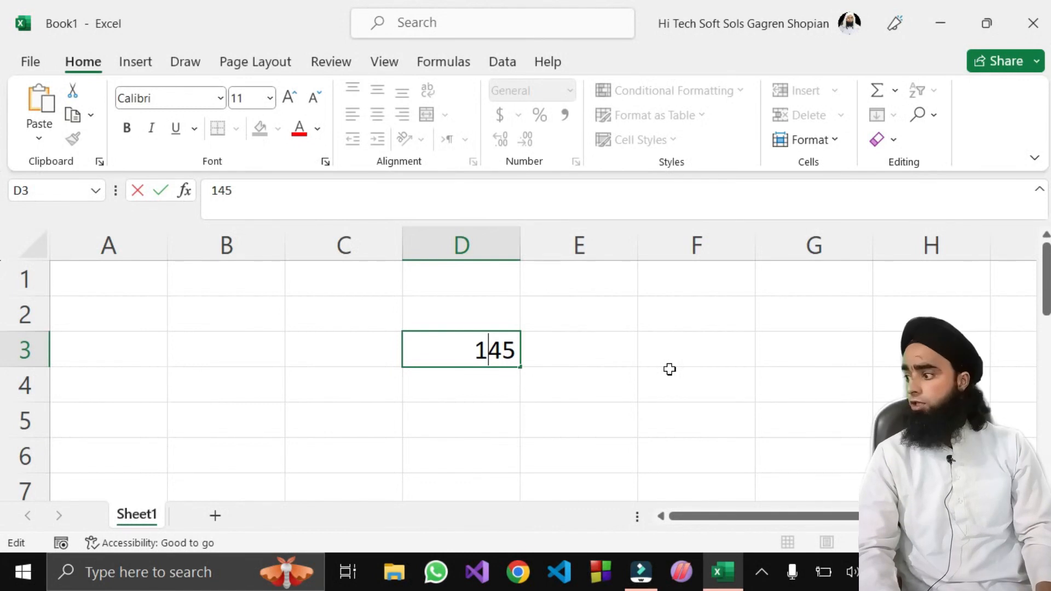
{"action": "key", "text": "BackSpace"}
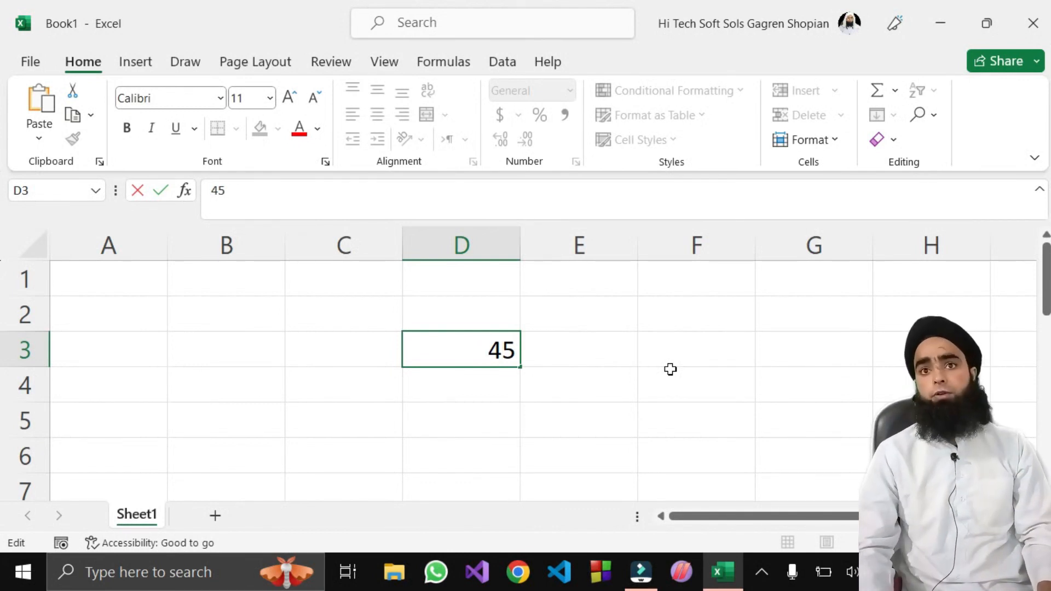
{"action": "type", "text": "0"}
{"action": "left_click", "coordinate": [669, 369]}
Overwrite cell D3 by entering the whole number 450 from scratch
{"action": "left_click", "coordinate": [474, 355]}
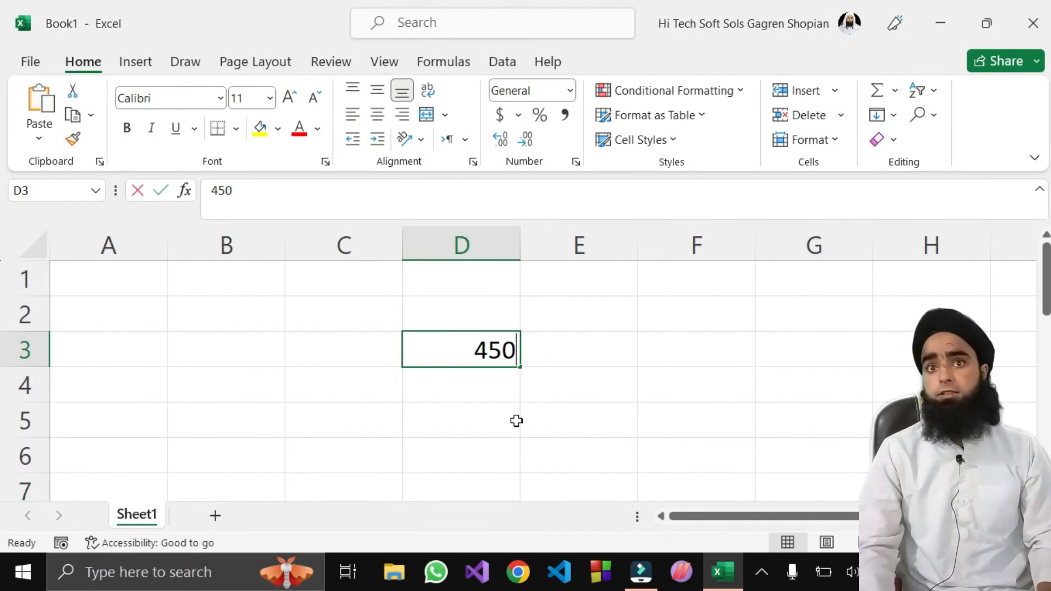
{"action": "type", "text": "5"}
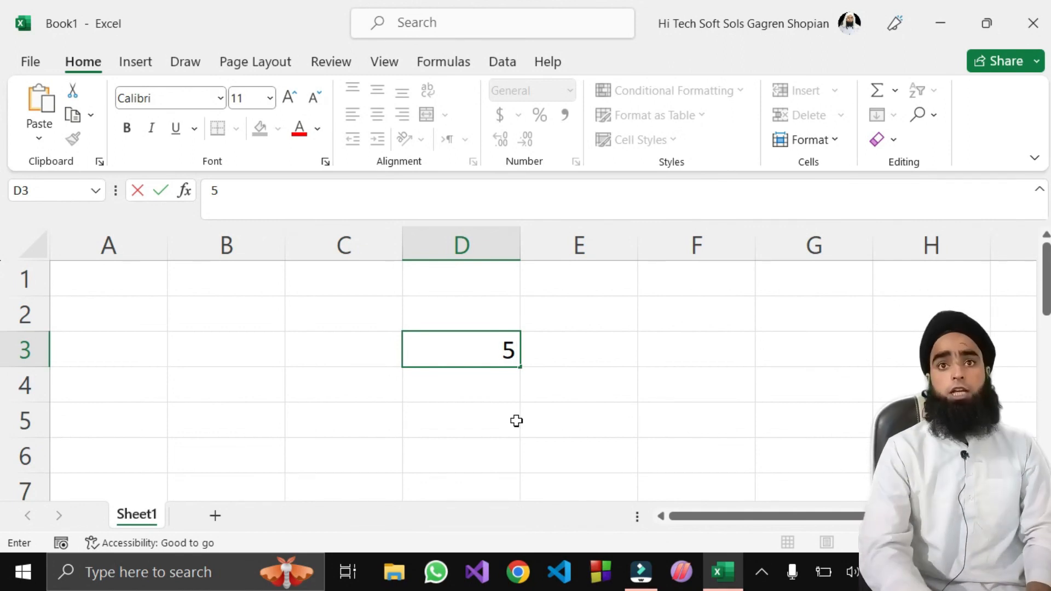
{"action": "type", "text": "50"}
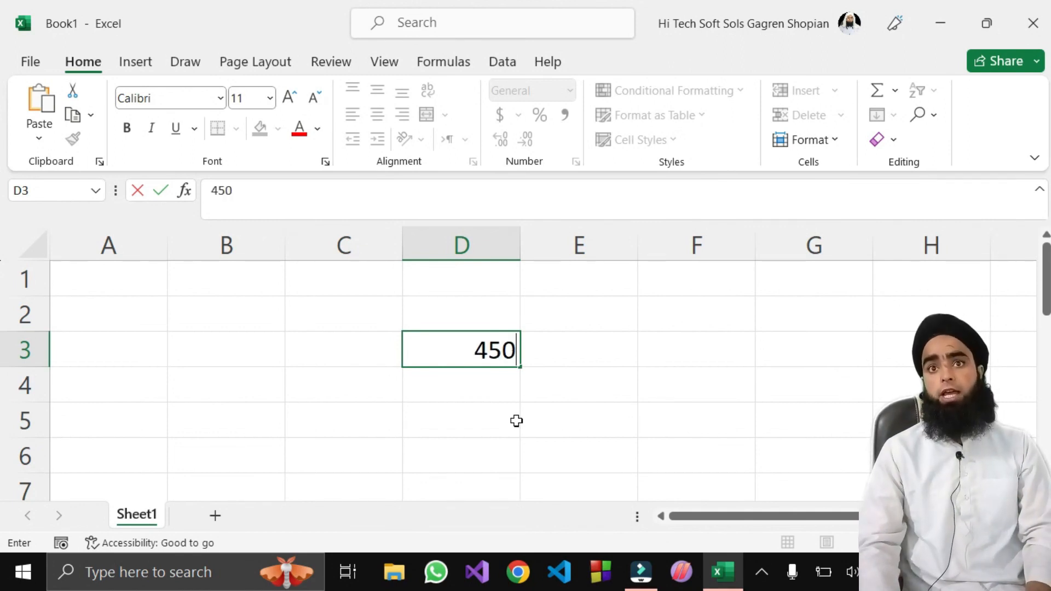
{"action": "left_click", "coordinate": [516, 420]}
Edit cell D3 in place, appending a 5 to make it 4505
{"action": "left_click", "coordinate": [495, 349]}
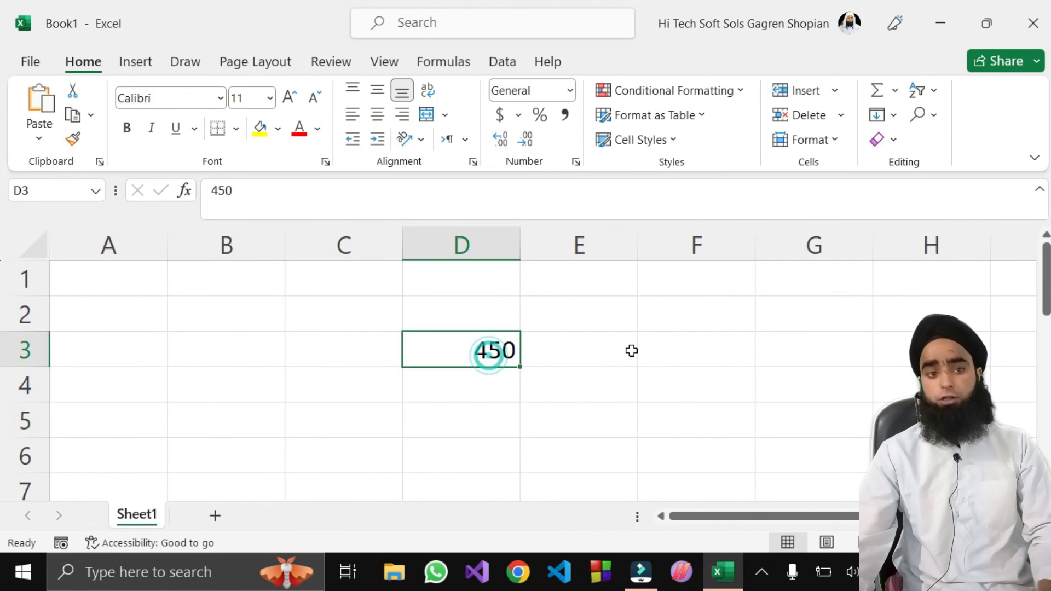
{"action": "key", "text": "F2"}
{"action": "type", "text": "5"}
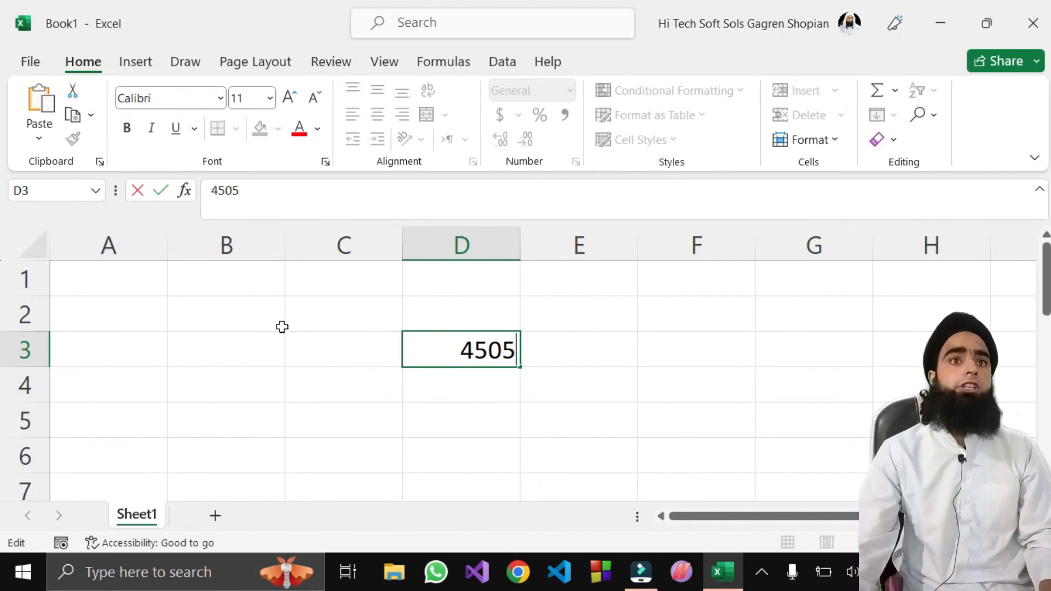
{"action": "left_click", "coordinate": [242, 346]}
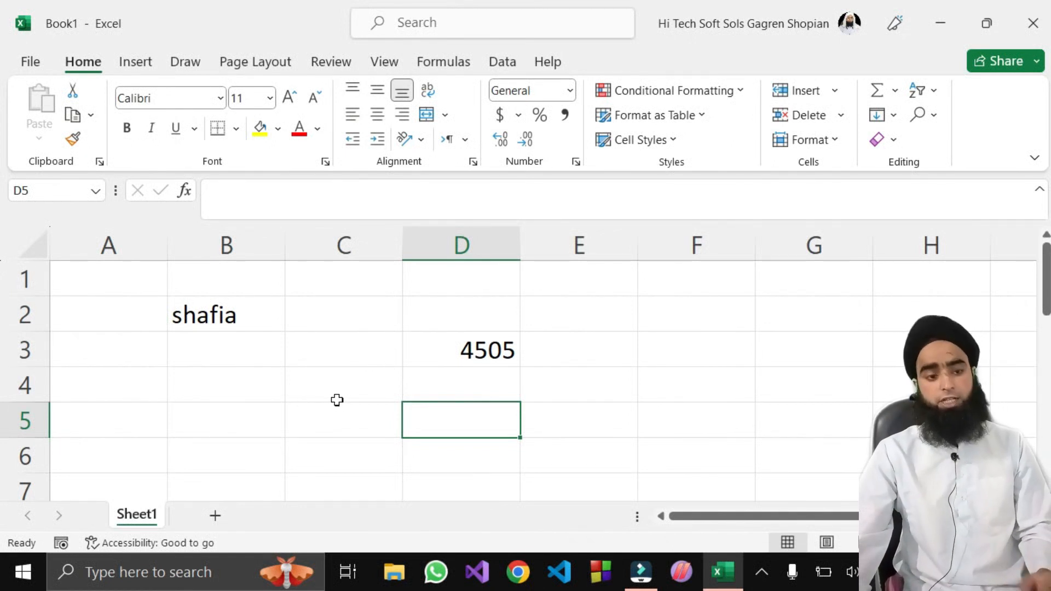
Activate the Name Box for cell D5 and again for cell G5, leaving it each time without defining a name
{"action": "key", "text": "alt"}
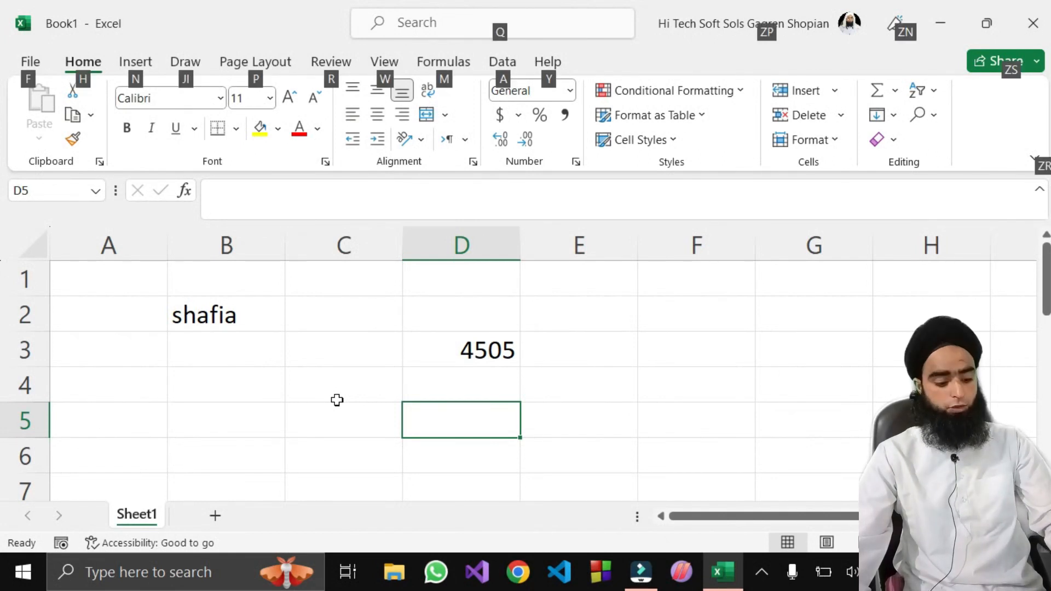
{"action": "key", "text": "alt+F3"}
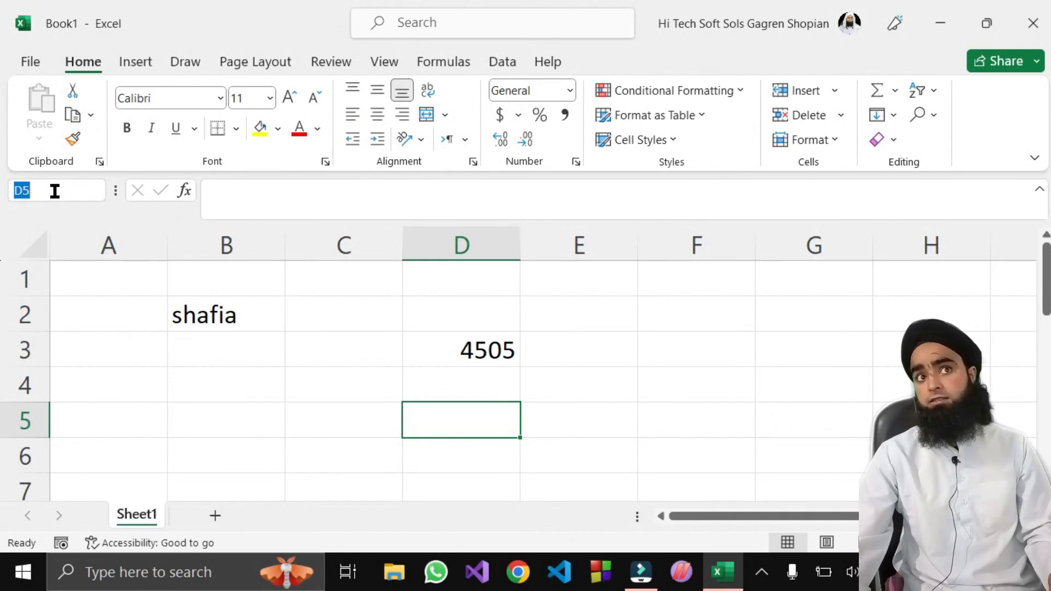
{"action": "left_click", "coordinate": [766, 421]}
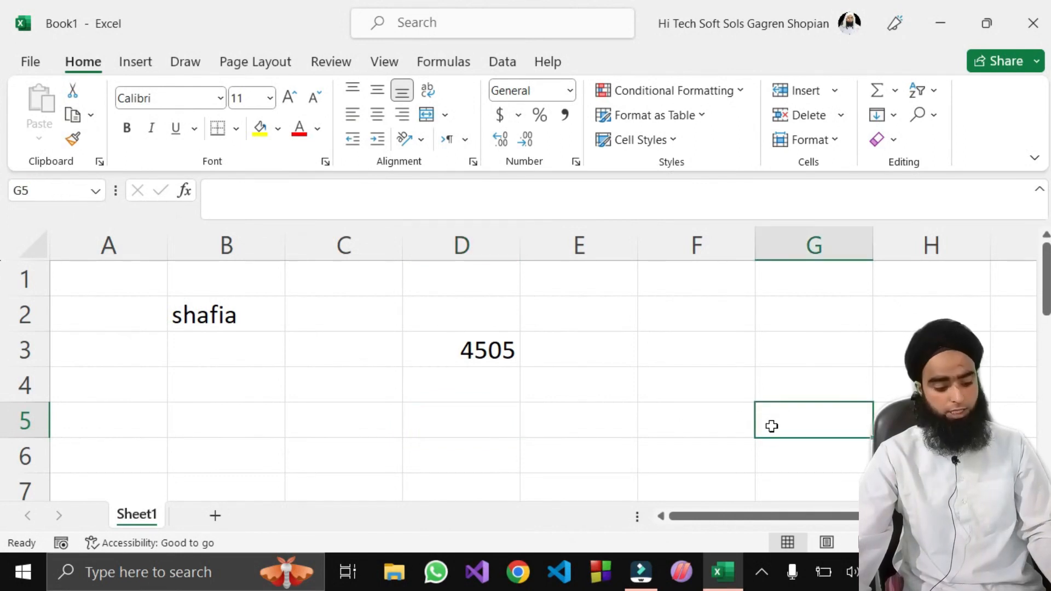
{"action": "key", "text": "alt+F3"}
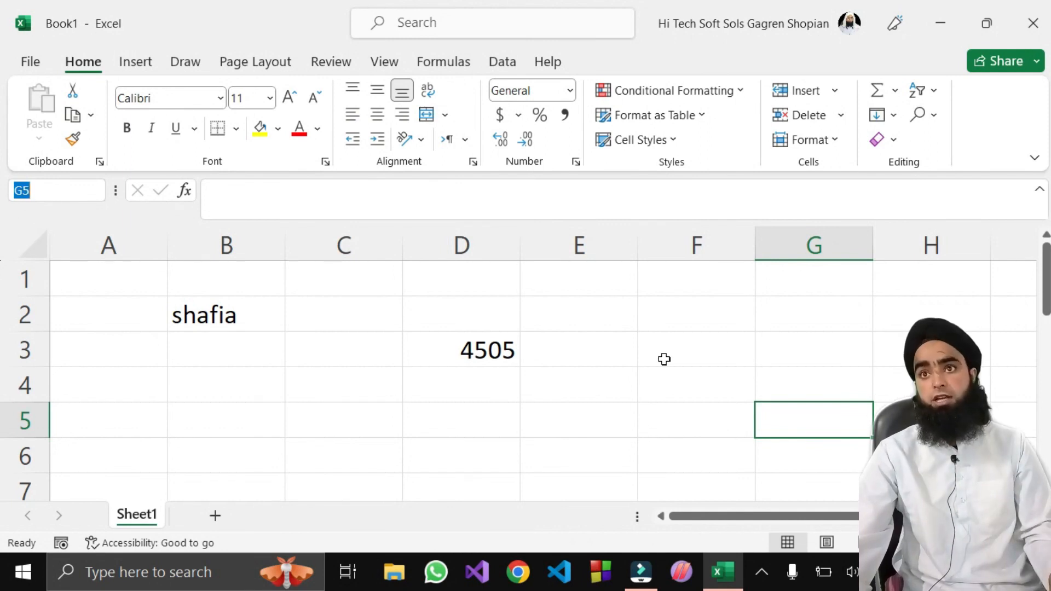
{"action": "left_click", "coordinate": [588, 408]}
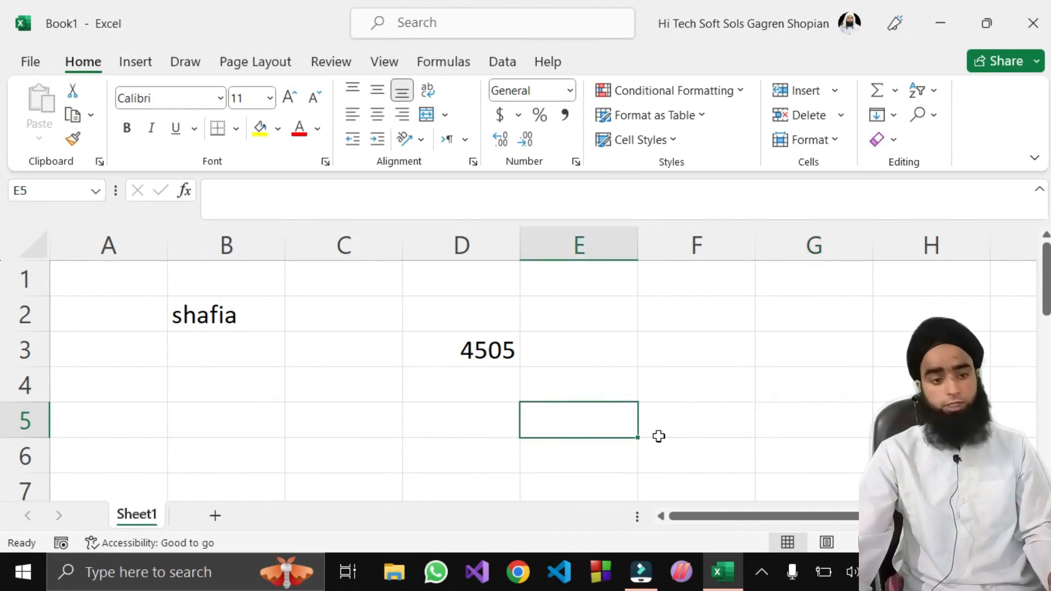
Bring up the Name Manager twice to view the workbook's defined names, closing it each time
{"action": "key", "text": "ctrl+F3"}
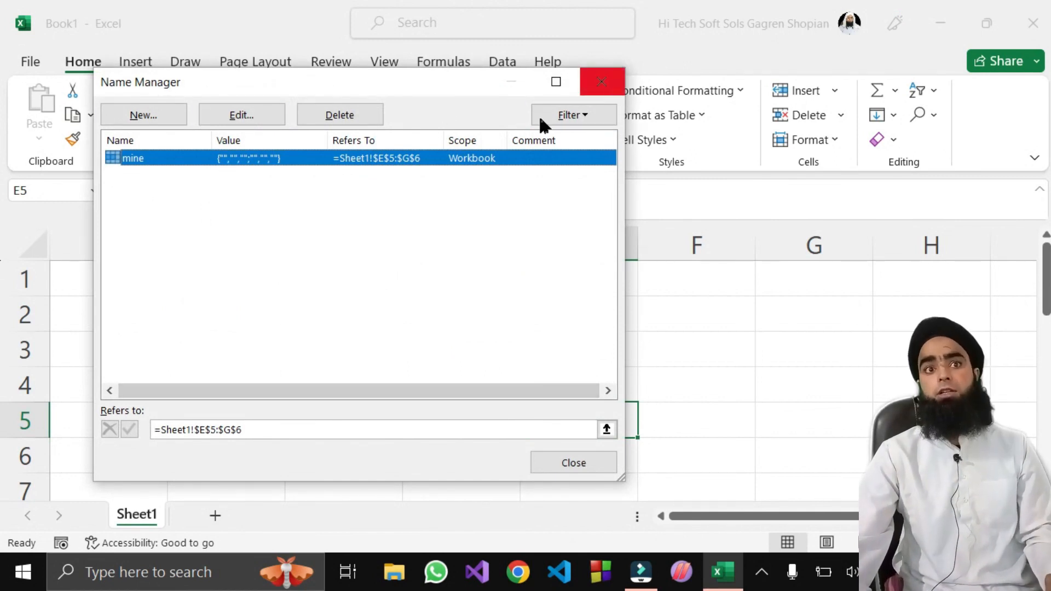
{"action": "left_click", "coordinate": [601, 82]}
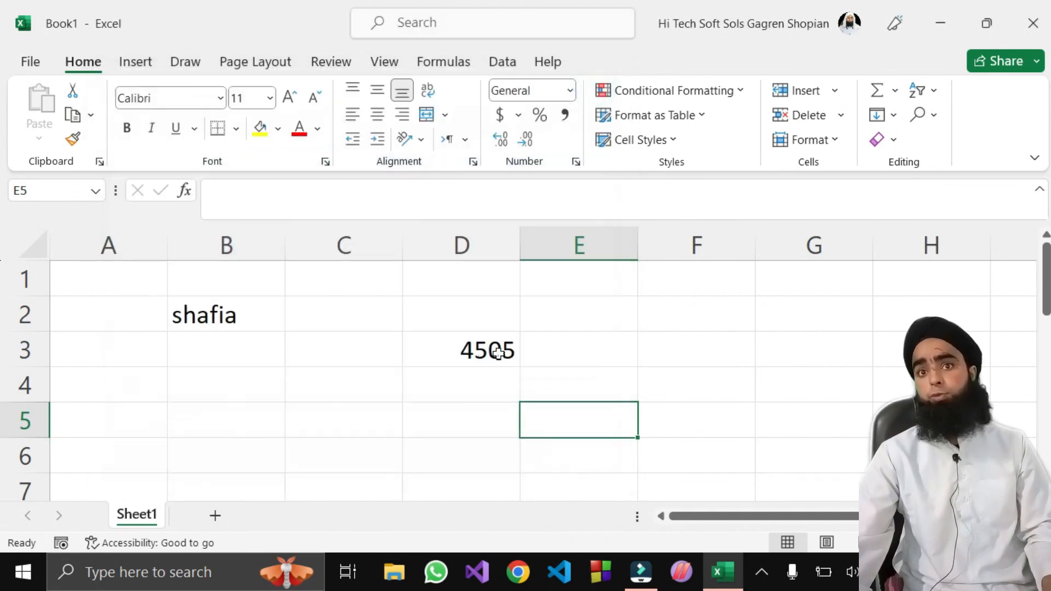
{"action": "key", "text": "ctrl+F3"}
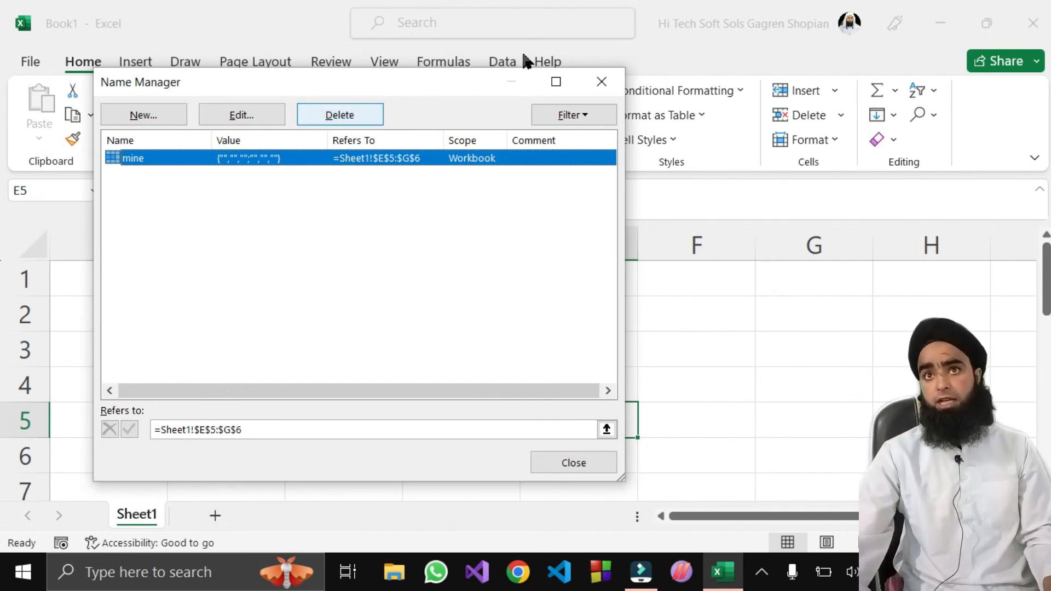
{"action": "left_click", "coordinate": [602, 81]}
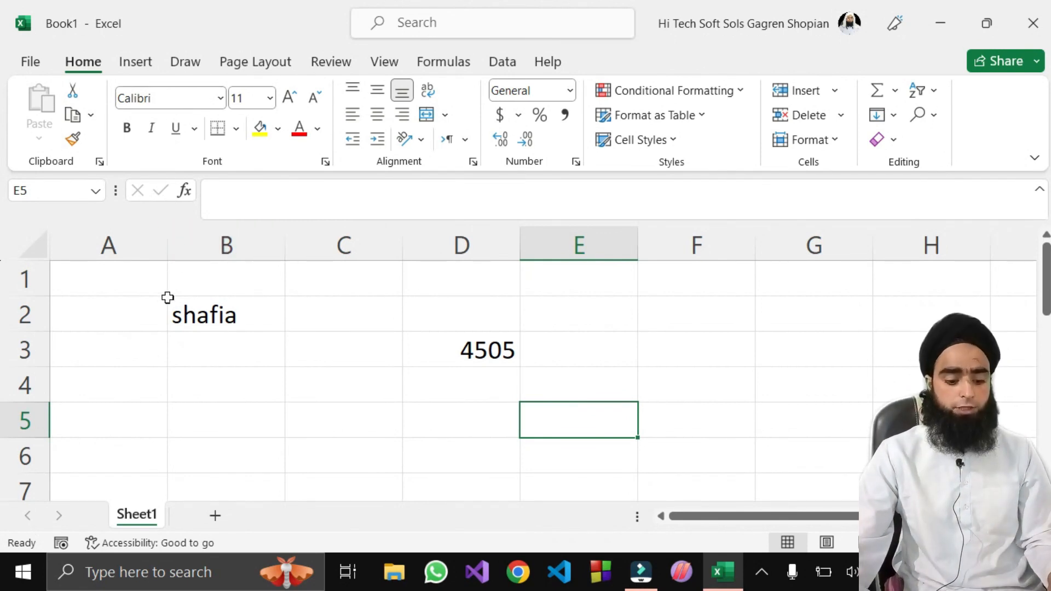
Copy the name in cell B2 down through cell B7 with AutoFill
{"action": "left_click", "coordinate": [234, 354]}
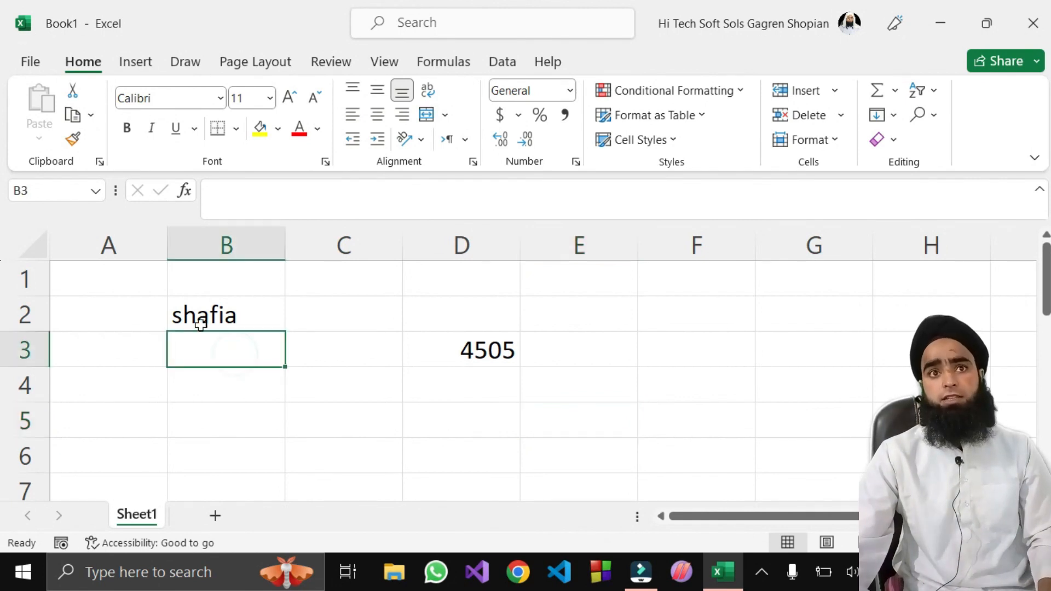
{"action": "left_click", "coordinate": [249, 322]}
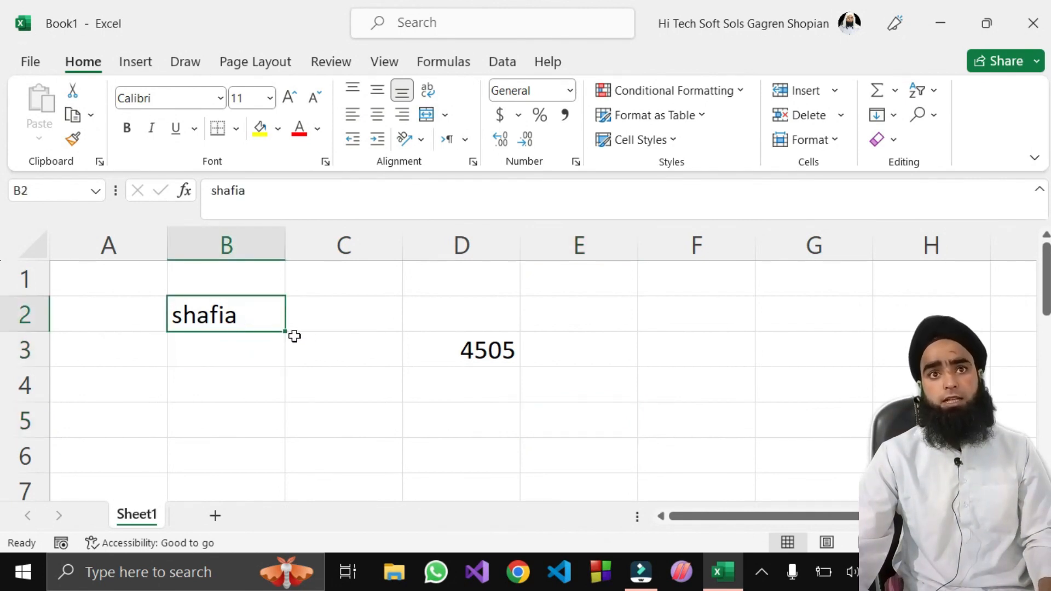
{"action": "left_click_drag", "start_coordinate": [285, 331], "coordinate": [290, 494]}
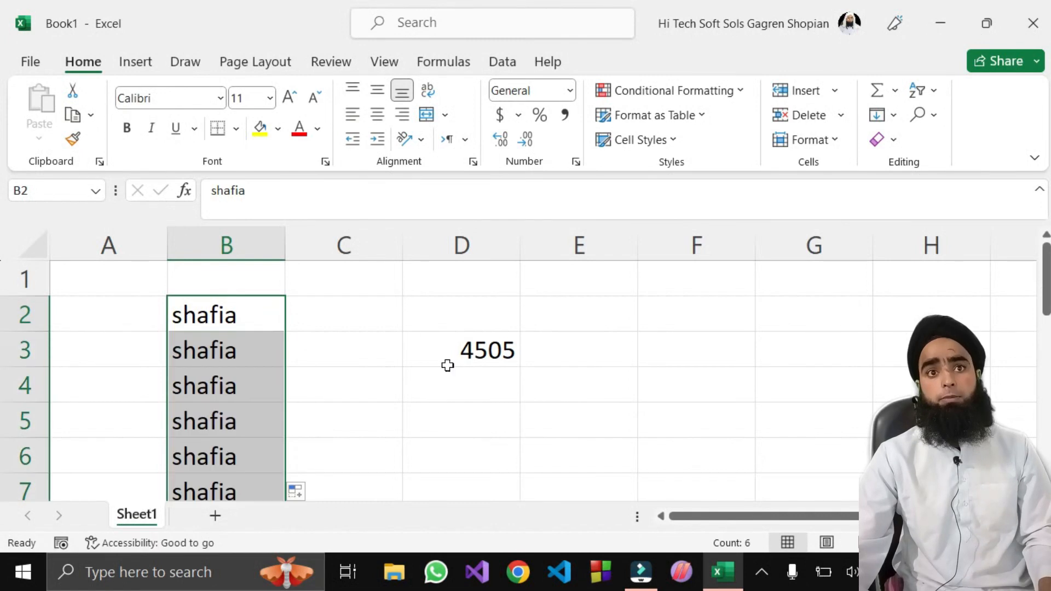
Delete cell B4 so that the cells below it shift up
{"action": "left_click", "coordinate": [234, 394]}
{"action": "right_click", "coordinate": [247, 393]}
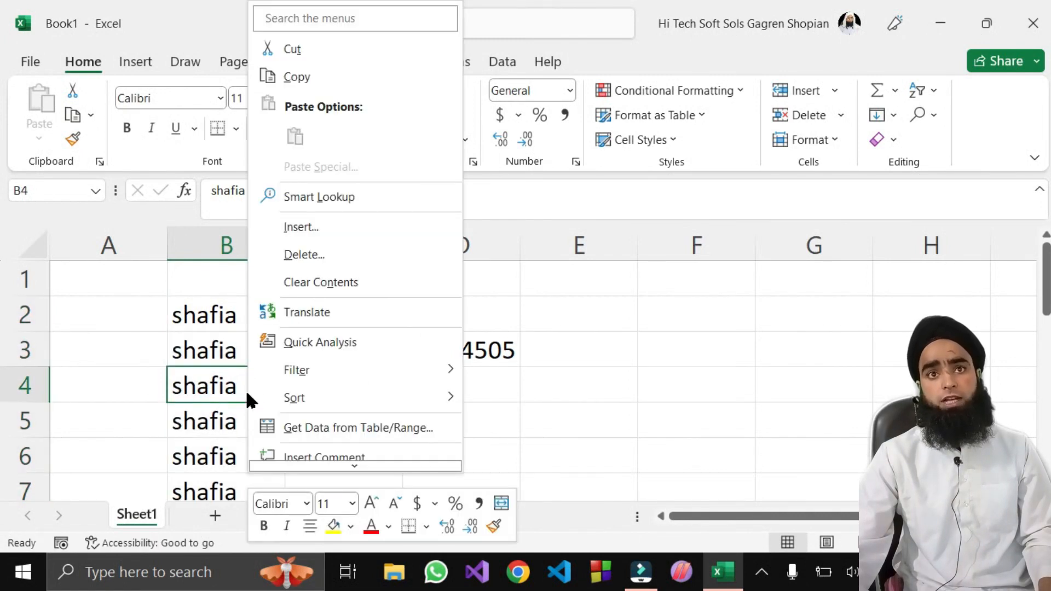
{"action": "left_click", "coordinate": [793, 114]}
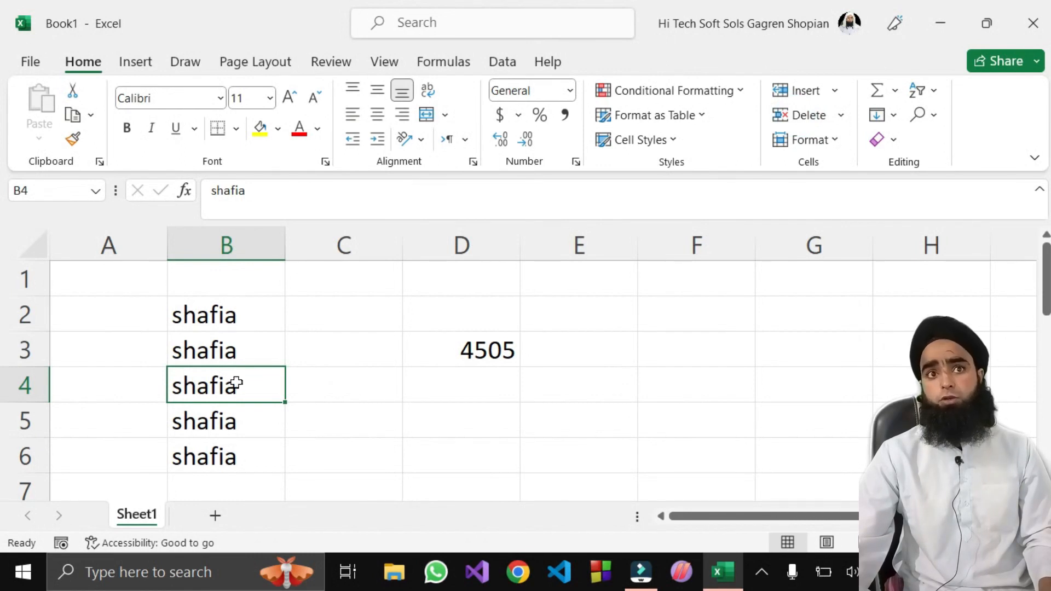
Repeat the last cell deletion three times at B4 and once at B3 to remove the remaining copies
{"action": "key", "text": "F4"}
{"action": "key", "text": "F4"}
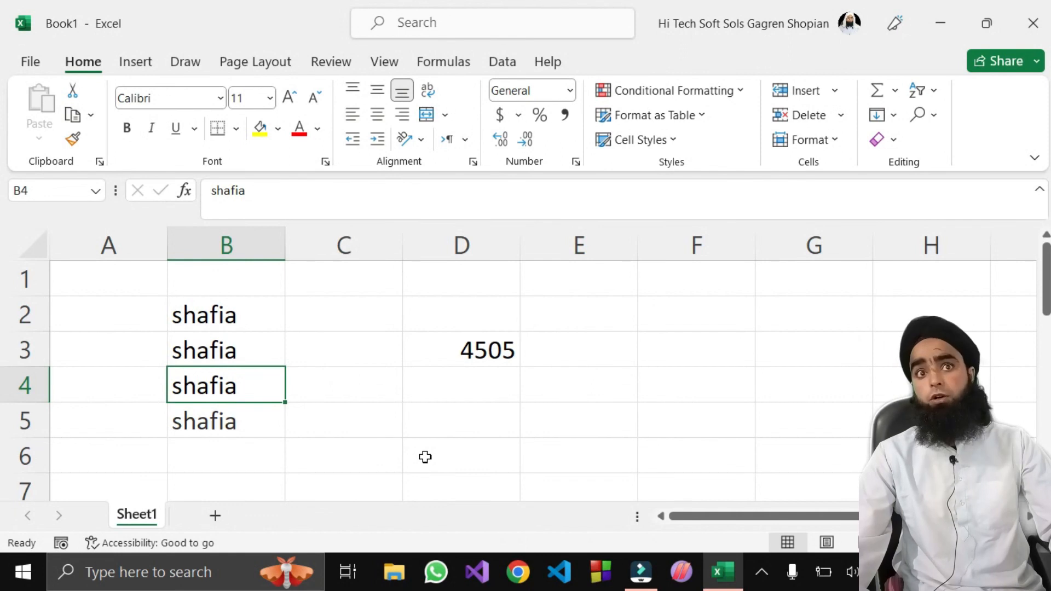
{"action": "key", "text": "F4"}
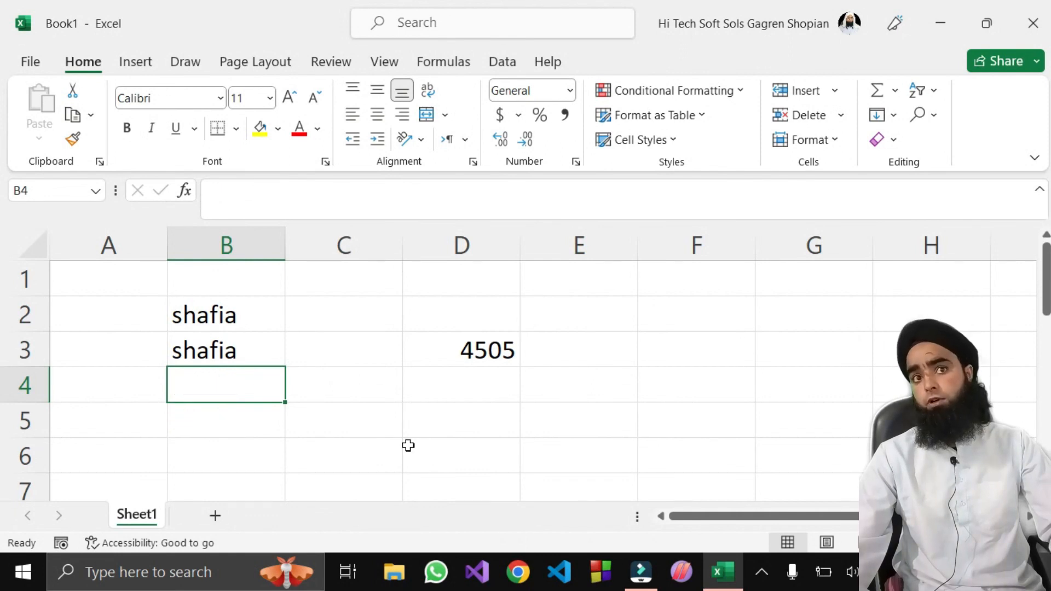
{"action": "left_click", "coordinate": [231, 341]}
{"action": "key", "text": "F4"}
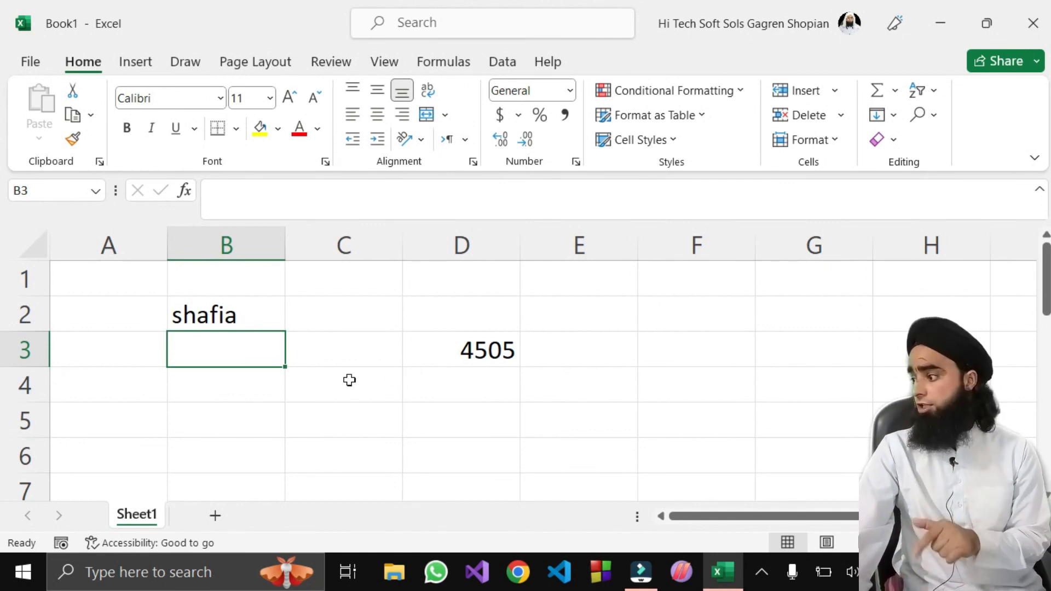
Copy the name in B2 down through B6, and apply a yellow fill to B2, repeating that fill on B3
{"action": "left_click", "coordinate": [187, 320]}
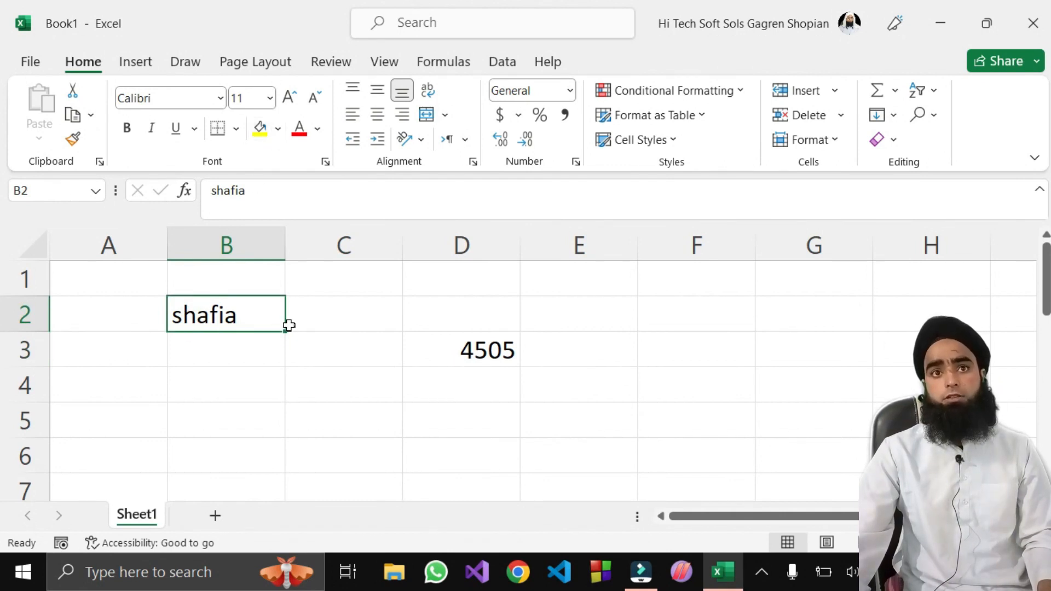
{"action": "left_click_drag", "start_coordinate": [284, 331], "coordinate": [283, 465]}
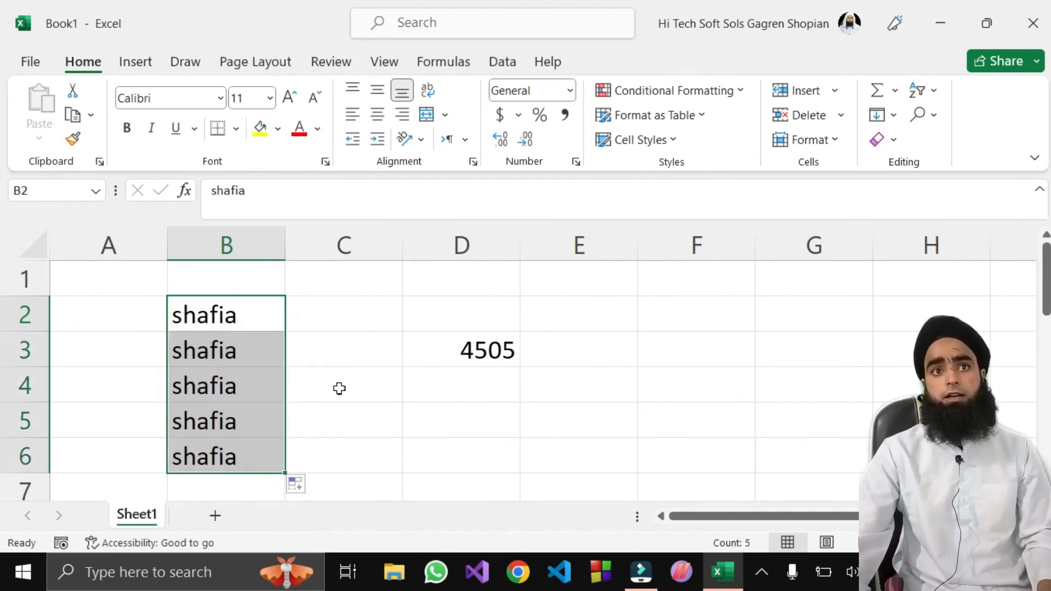
{"action": "left_click", "coordinate": [227, 313]}
{"action": "left_click", "coordinate": [265, 137]}
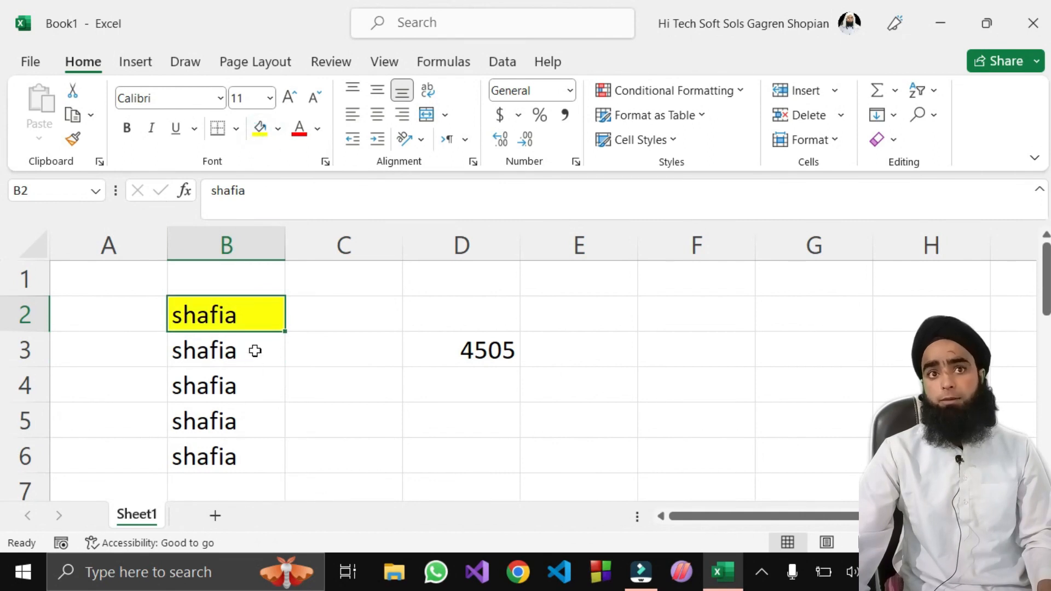
{"action": "left_click", "coordinate": [254, 347]}
{"action": "key", "text": "F4"}
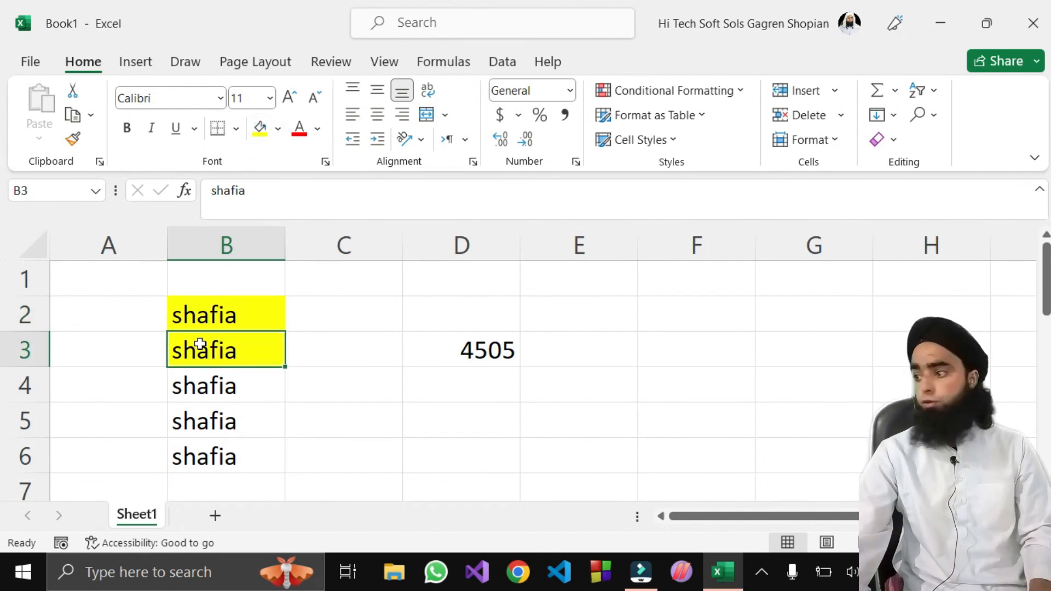
Format the text in cell B4 as bold and underlined
{"action": "left_click", "coordinate": [213, 380]}
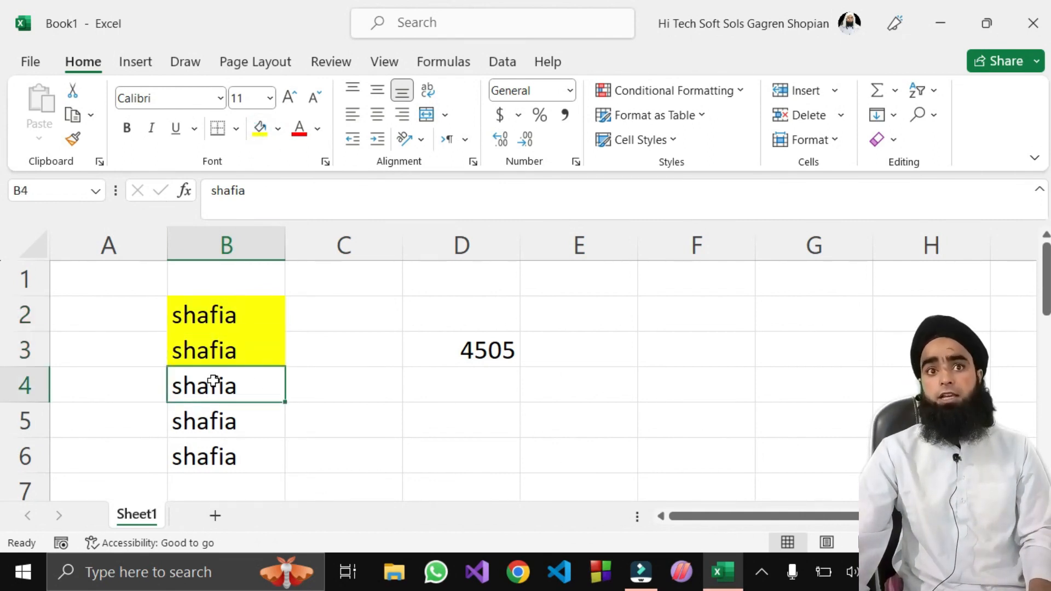
{"action": "left_click", "coordinate": [127, 126]}
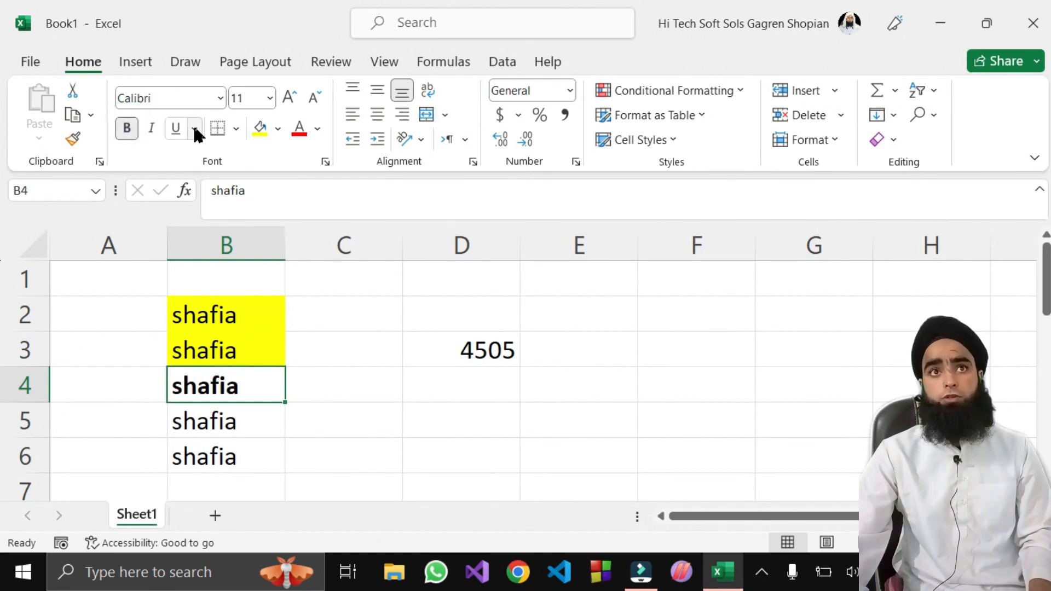
{"action": "left_click", "coordinate": [178, 126]}
{"action": "left_click", "coordinate": [240, 429]}
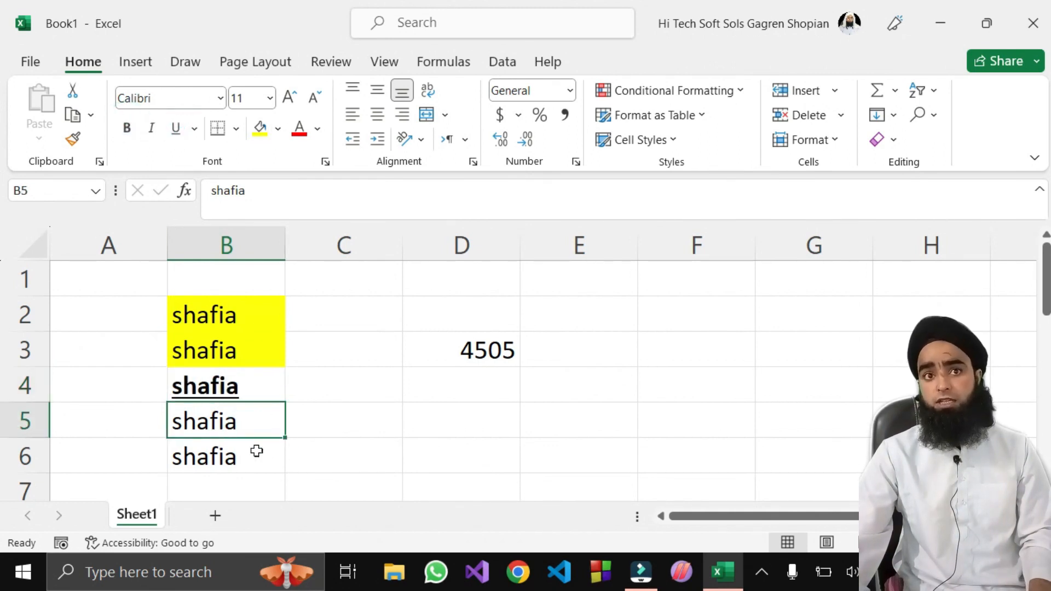
{"action": "key", "text": "ctrl+u"}
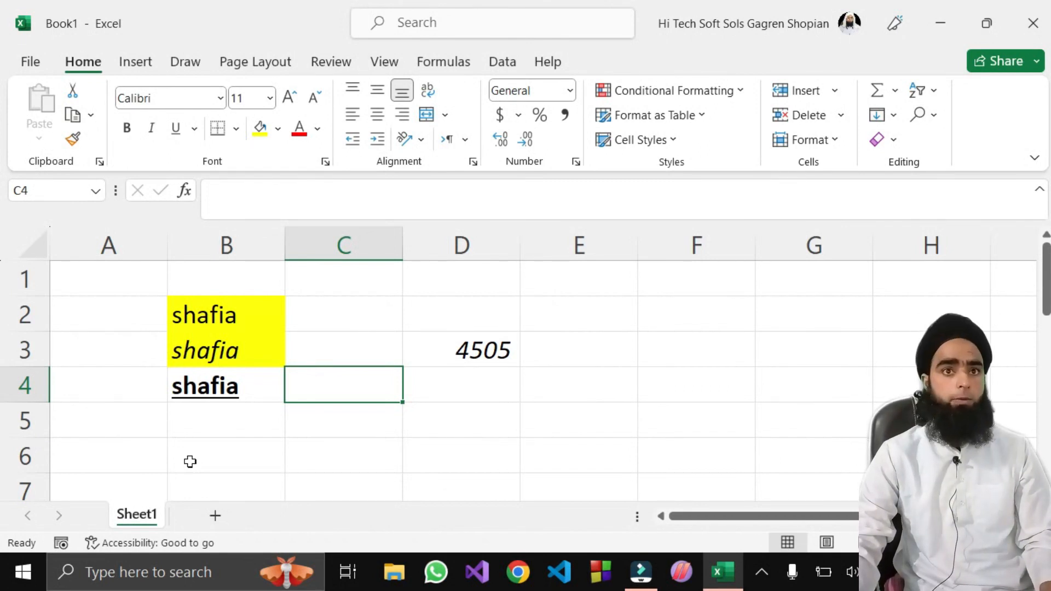
Use Go To to jump to the named range mine
{"action": "key", "text": "ctrl+g"}
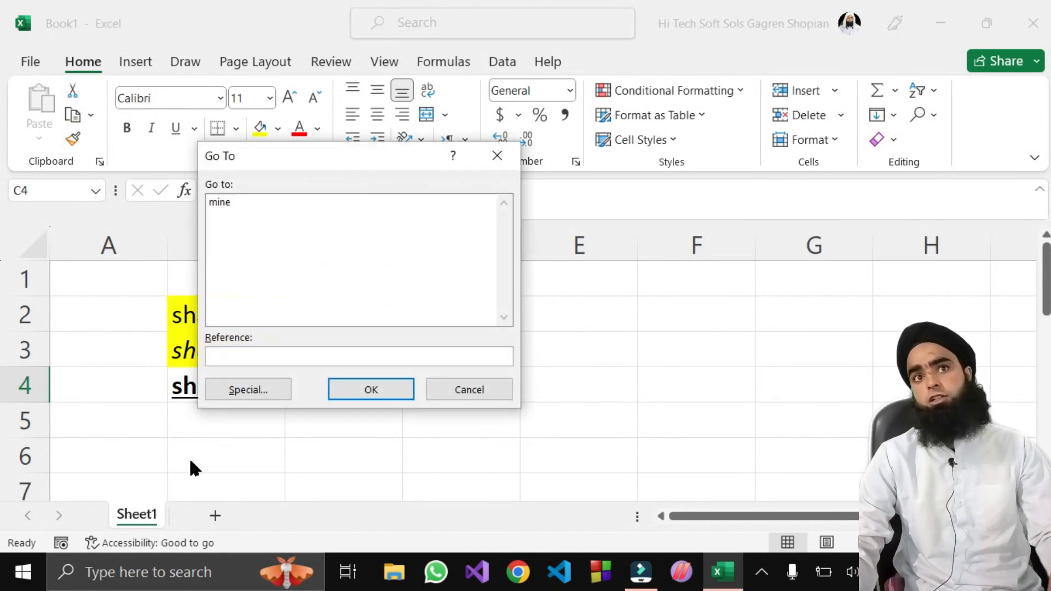
{"action": "left_click", "coordinate": [232, 202]}
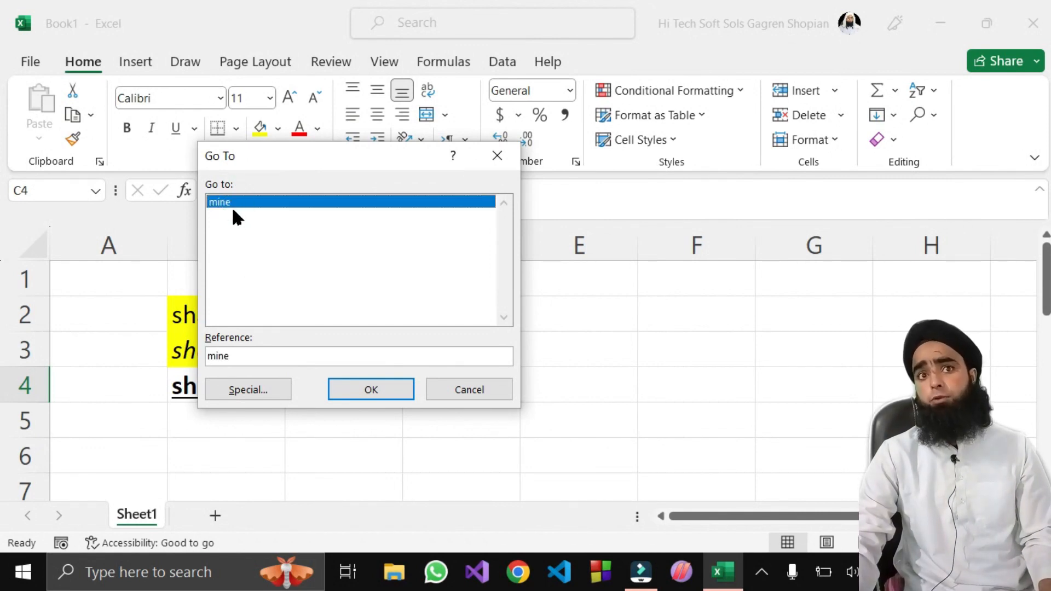
{"action": "left_click", "coordinate": [369, 390]}
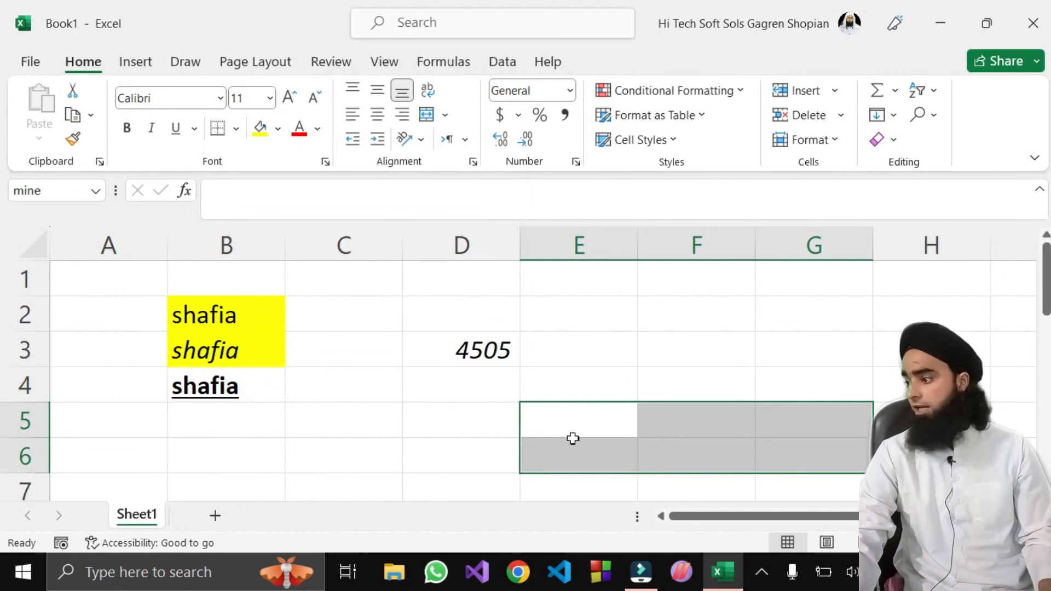
Select the range E2:G5 and try to define the workbook-scoped name "my selecton" for it in the Name Manager
{"action": "left_click", "coordinate": [609, 349]}
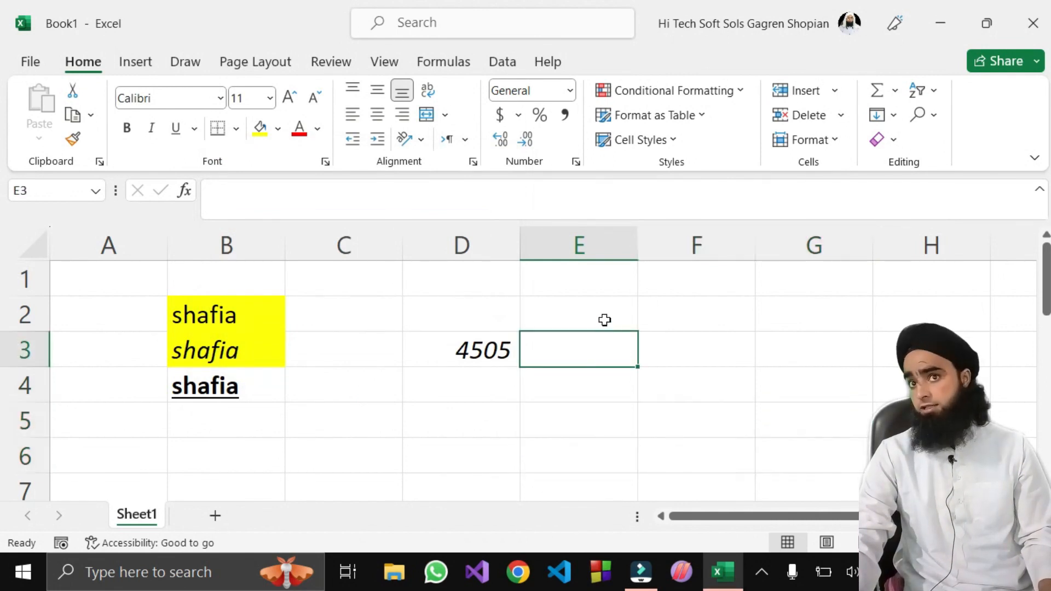
{"action": "left_click_drag", "start_coordinate": [559, 305], "coordinate": [868, 408]}
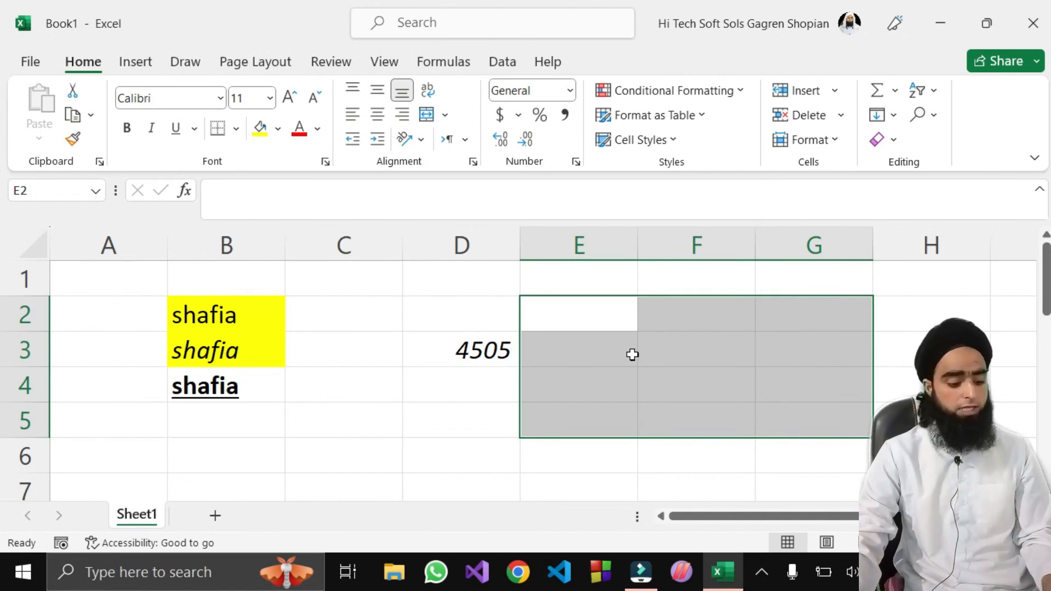
{"action": "key", "text": "ctrl+F3"}
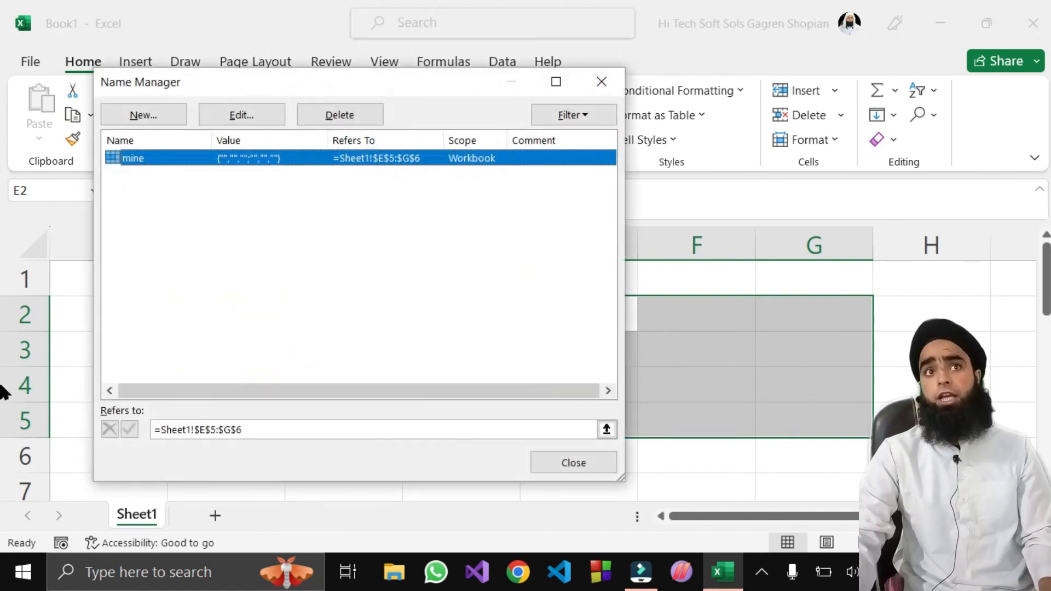
{"action": "left_click", "coordinate": [170, 115]}
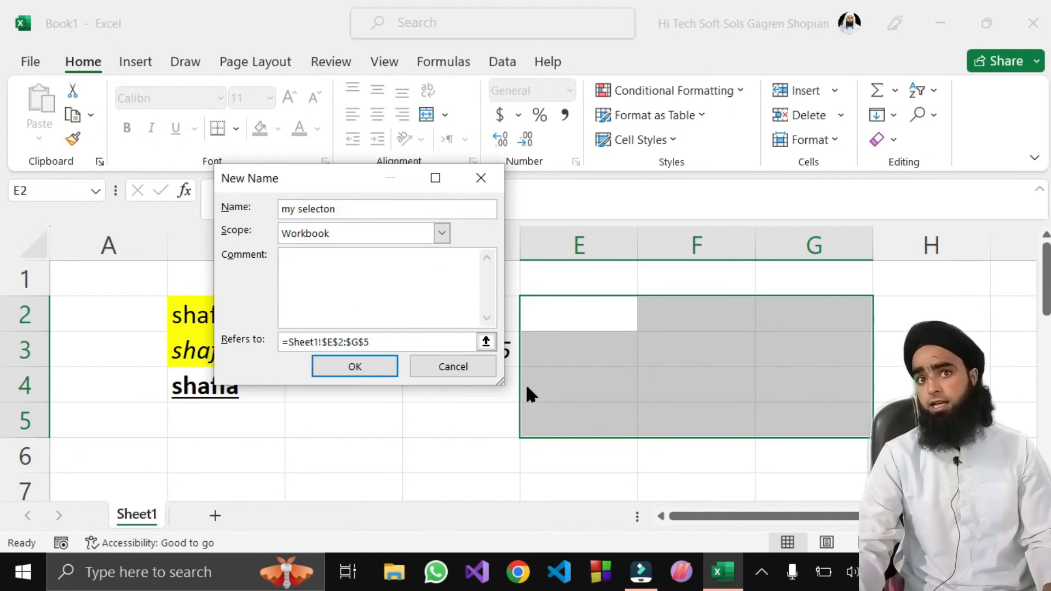
{"action": "left_click", "coordinate": [356, 366]}
{"action": "left_click", "coordinate": [514, 361]}
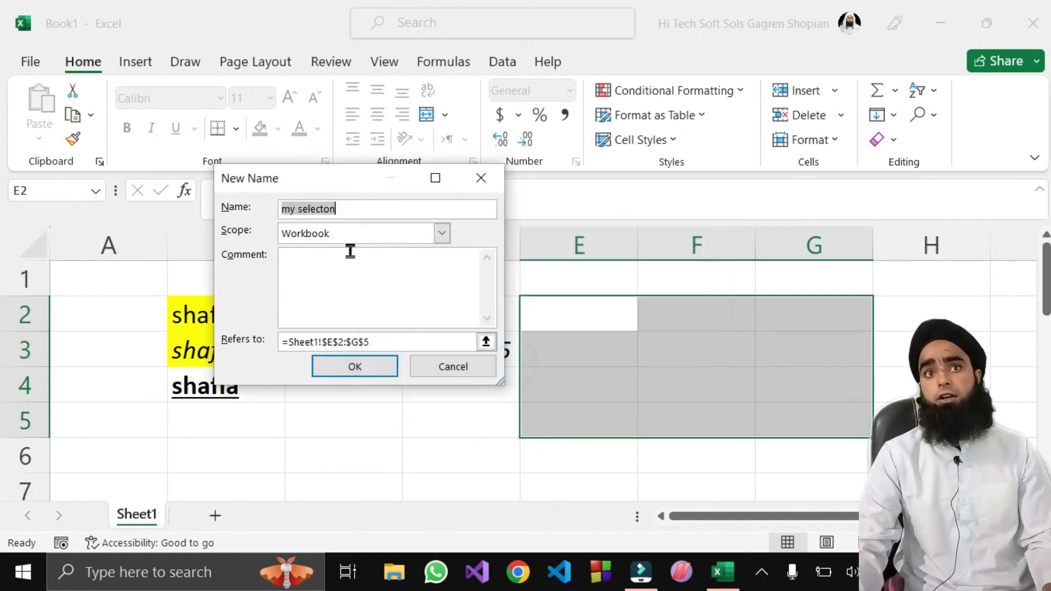
Correct the new range name to my_selecton, create it, and close the Name Manager
{"action": "left_click", "coordinate": [298, 208]}
{"action": "key", "text": "BackSpace"}
{"action": "type", "text": "_"}
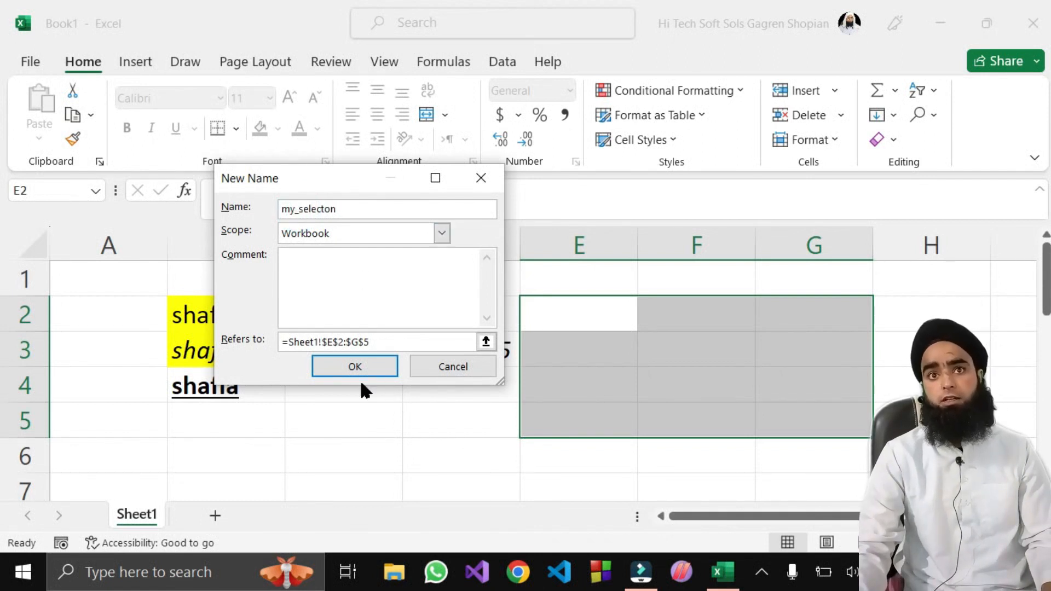
{"action": "left_click", "coordinate": [365, 365]}
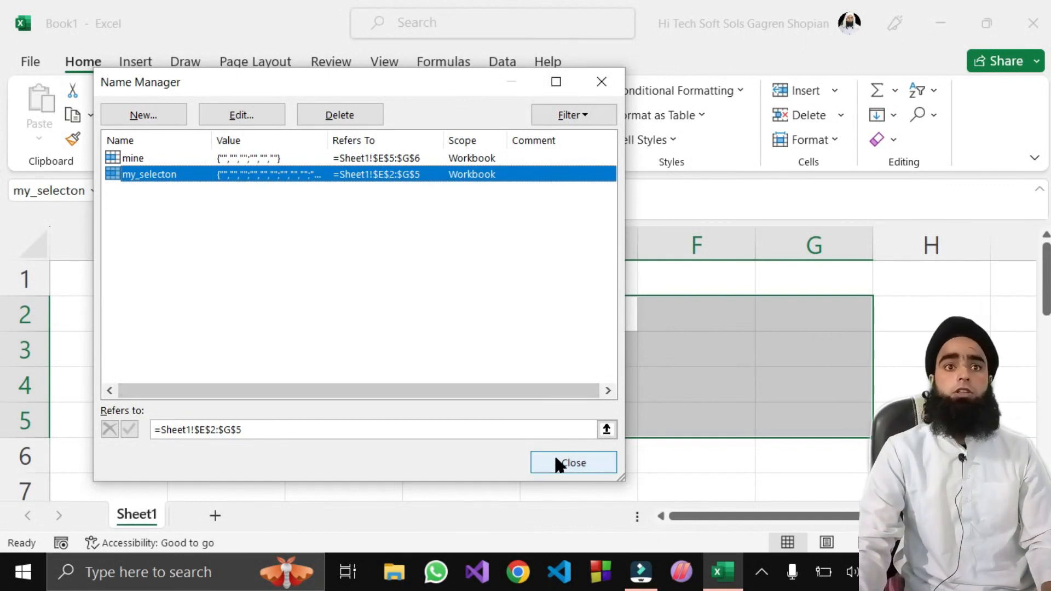
{"action": "left_click", "coordinate": [567, 463]}
From cell D5, use Go To to jump to the named range my_selecton
{"action": "left_click", "coordinate": [515, 421]}
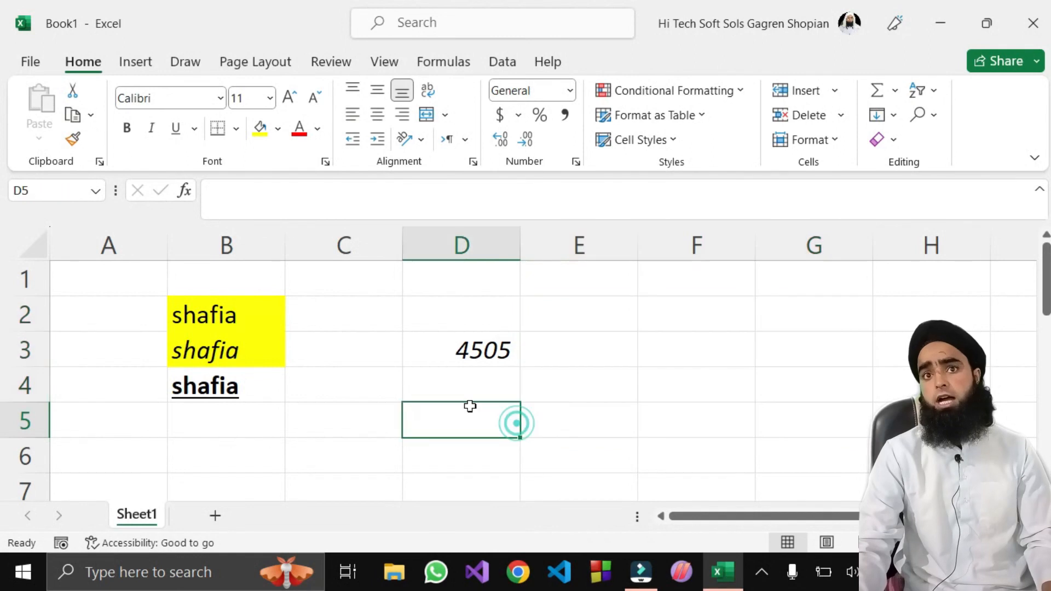
{"action": "key", "text": "ctrl+g"}
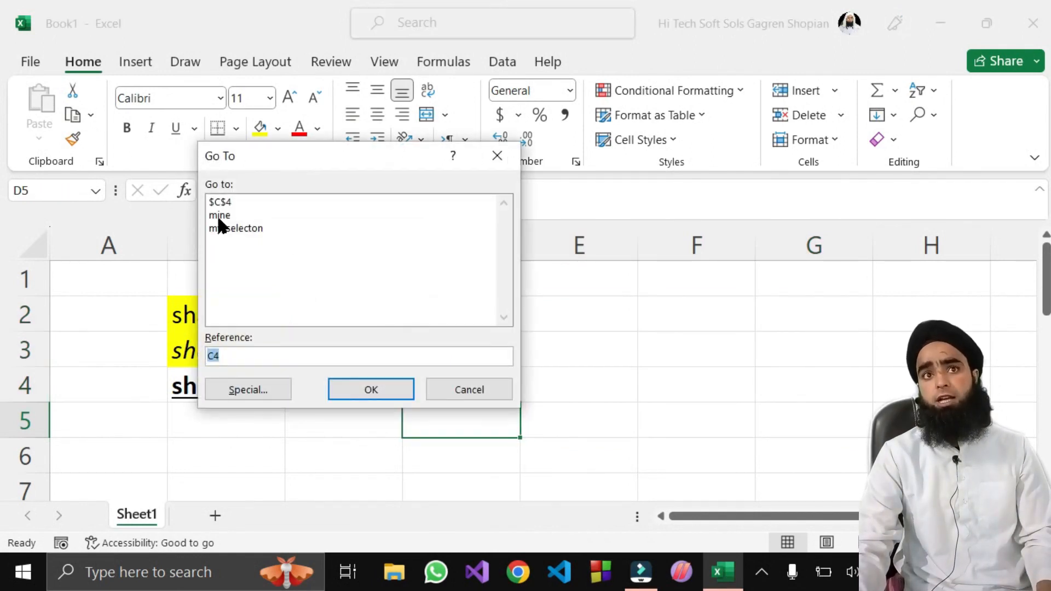
{"action": "left_click", "coordinate": [247, 227]}
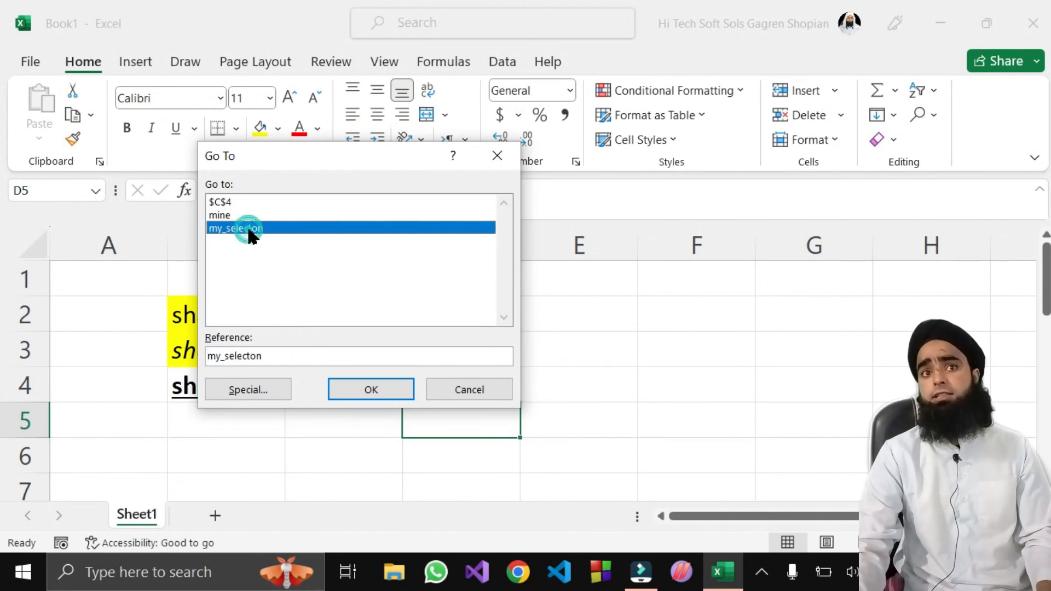
{"action": "left_click", "coordinate": [376, 390]}
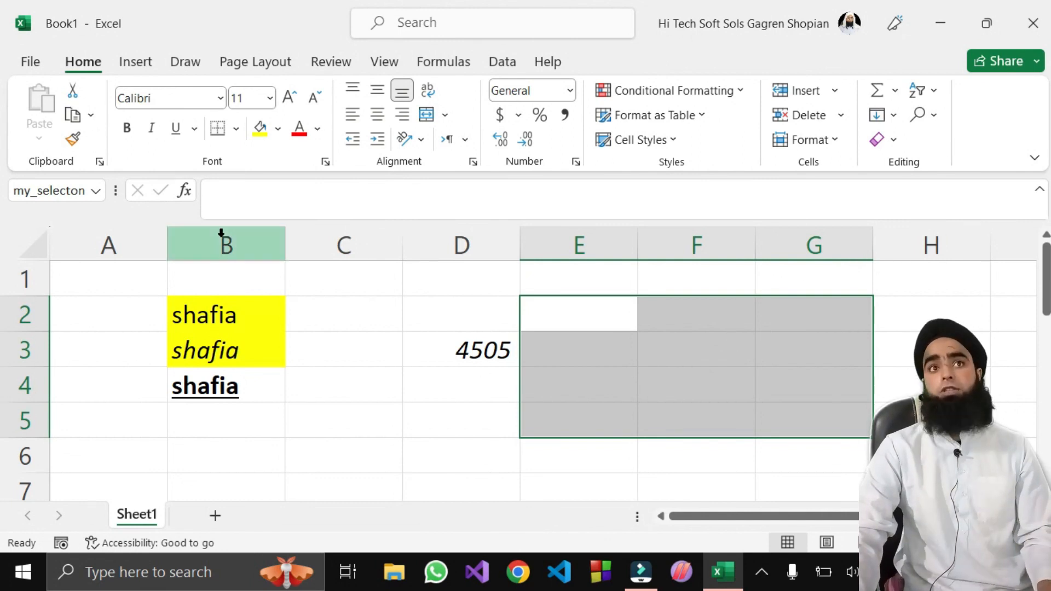
Use Go To Special to jump to the last cell of the sheet
{"action": "key", "text": "F5"}
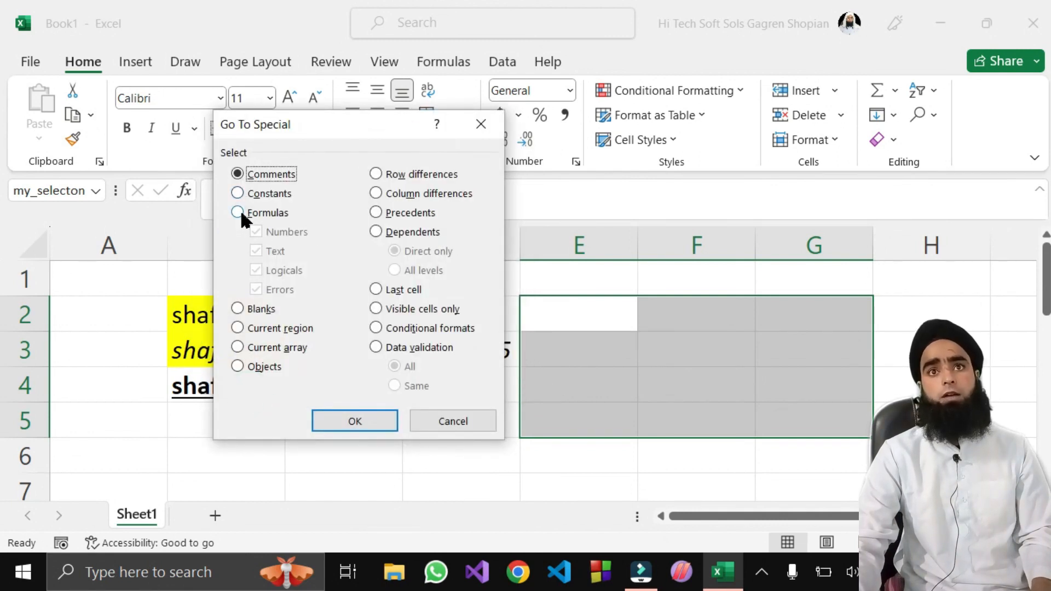
{"action": "left_click", "coordinate": [376, 290]}
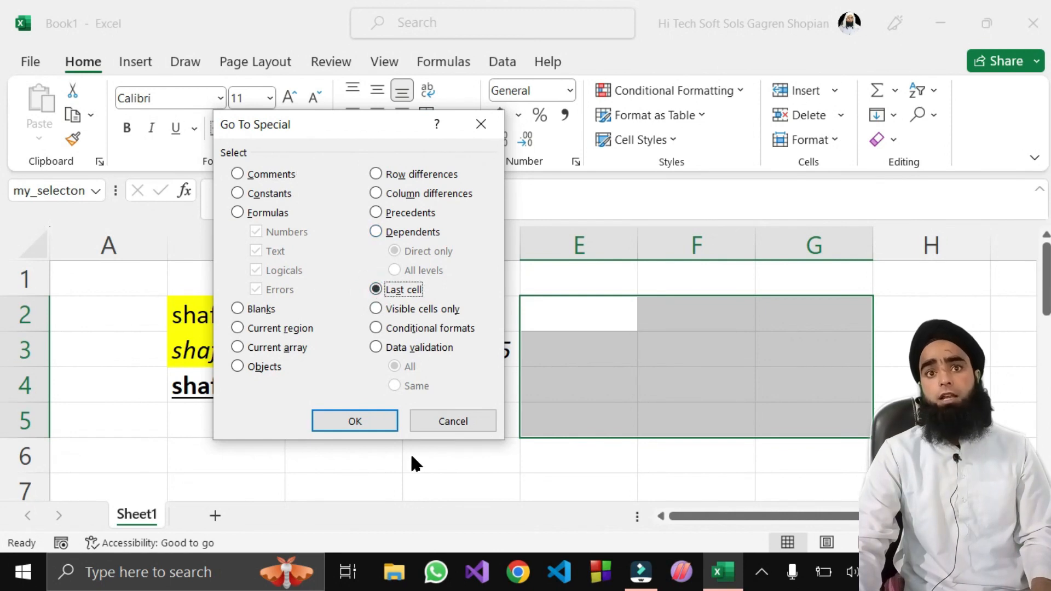
{"action": "left_click", "coordinate": [379, 422]}
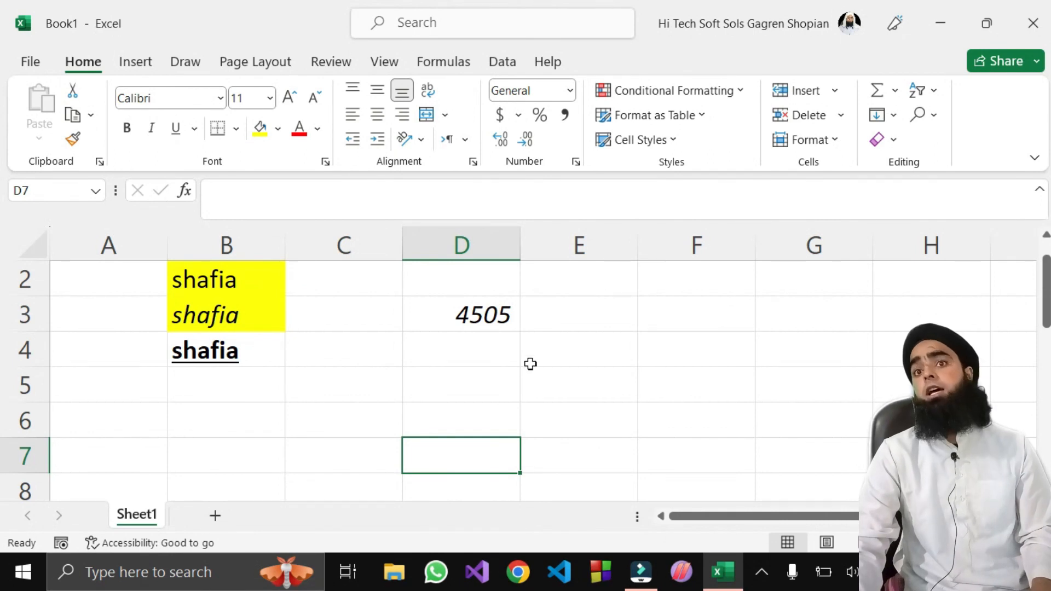
{"action": "left_click_drag", "start_coordinate": [601, 383], "coordinate": [810, 426]}
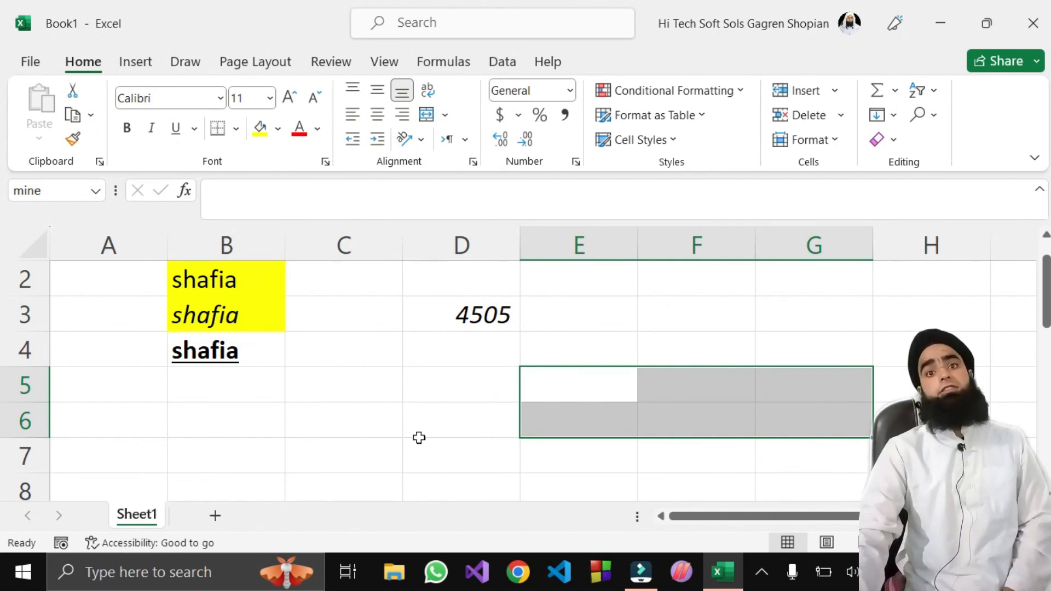
{"action": "left_click", "coordinate": [372, 409]}
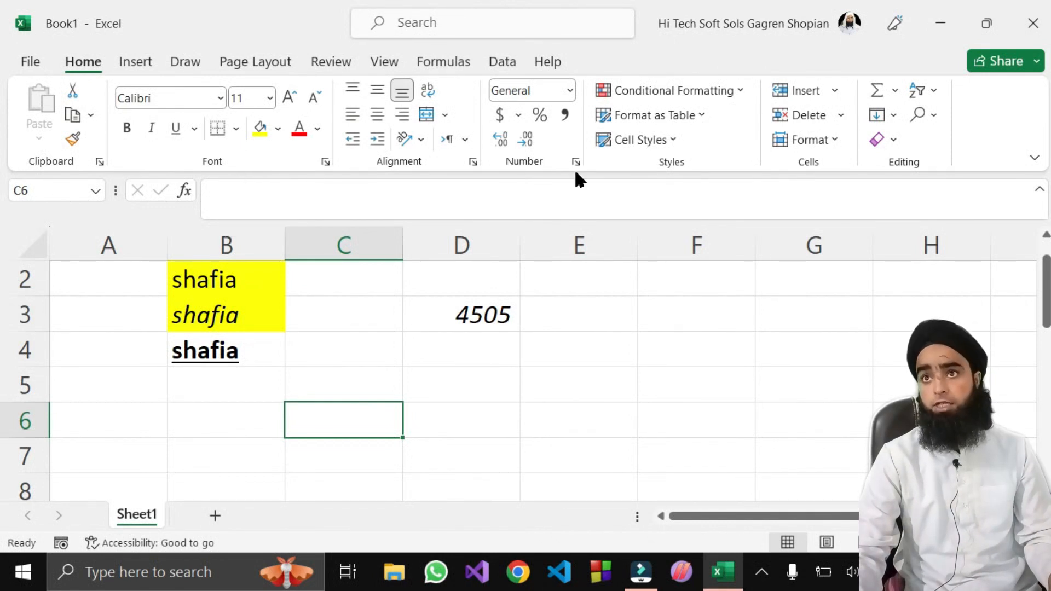
{"action": "left_click", "coordinate": [430, 363]}
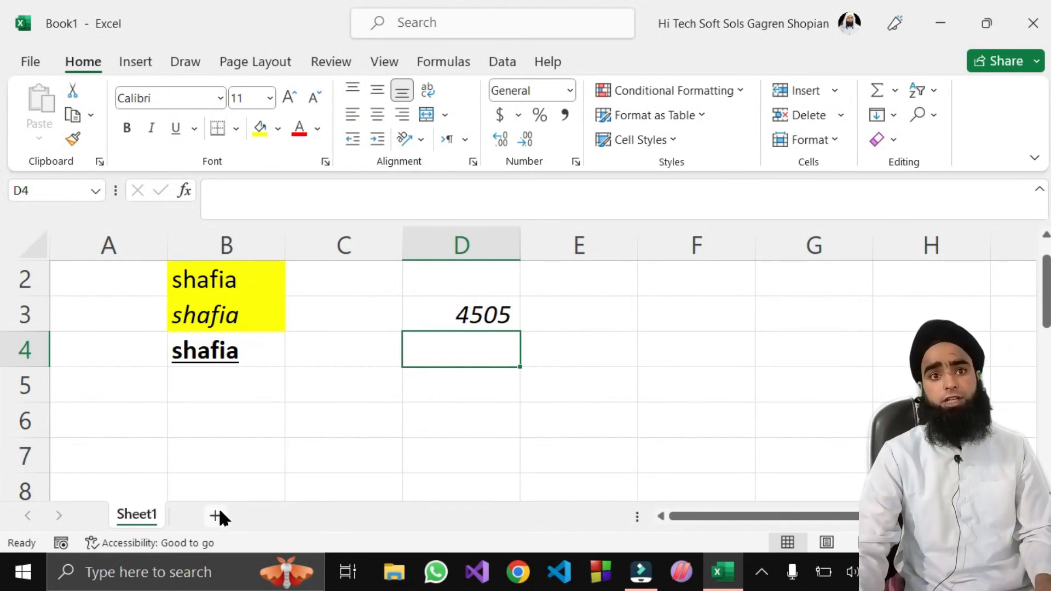
Add a second worksheet to the workbook and return to Sheet1
{"action": "left_click", "coordinate": [217, 515]}
{"action": "left_click", "coordinate": [136, 517]}
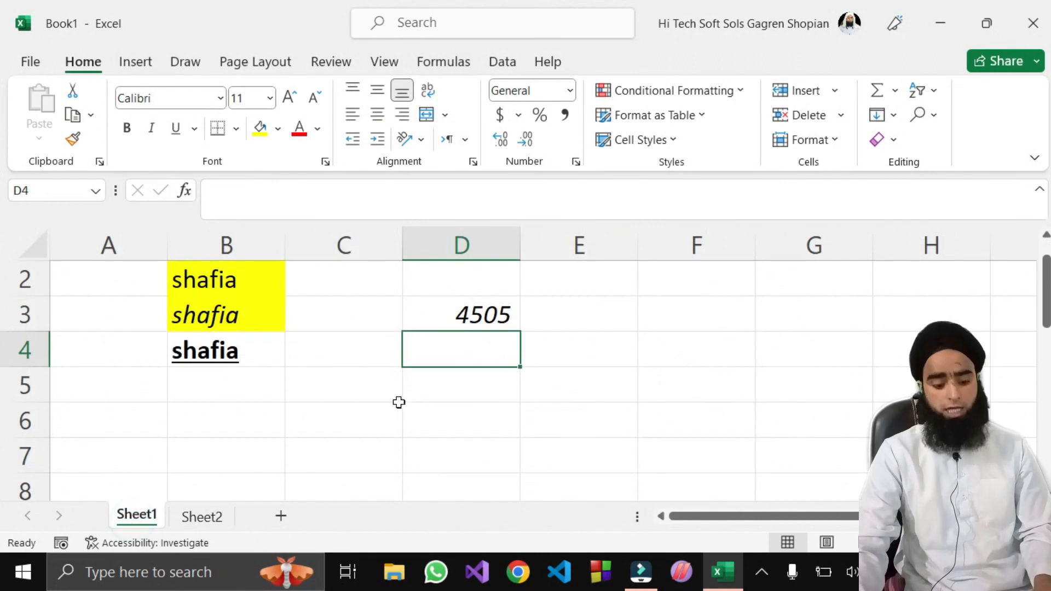
Show the drawing tools, display the ribbon's key tips, and return to cell B4
{"action": "left_click_drag", "start_coordinate": [396, 397], "coordinate": [351, 351]}
{"action": "left_click", "coordinate": [177, 59]}
{"action": "left_click", "coordinate": [288, 371]}
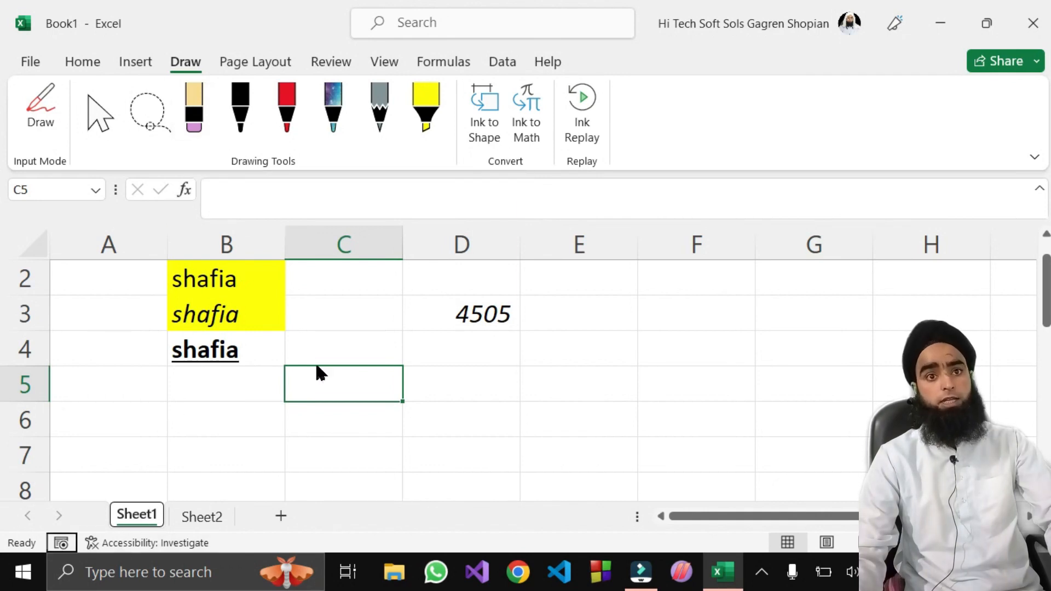
{"action": "key", "text": "alt"}
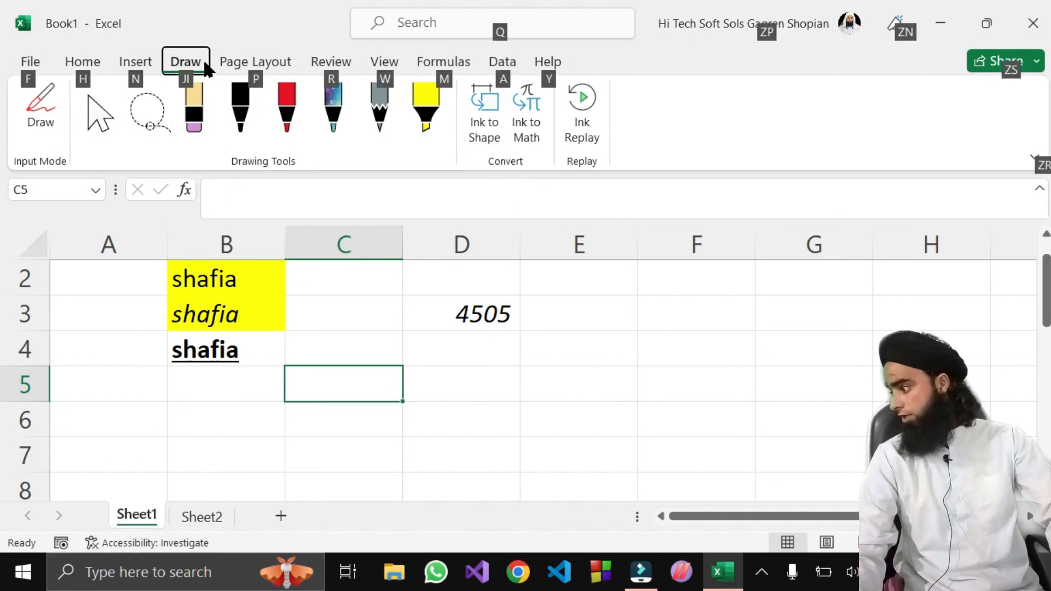
{"action": "left_click", "coordinate": [236, 351]}
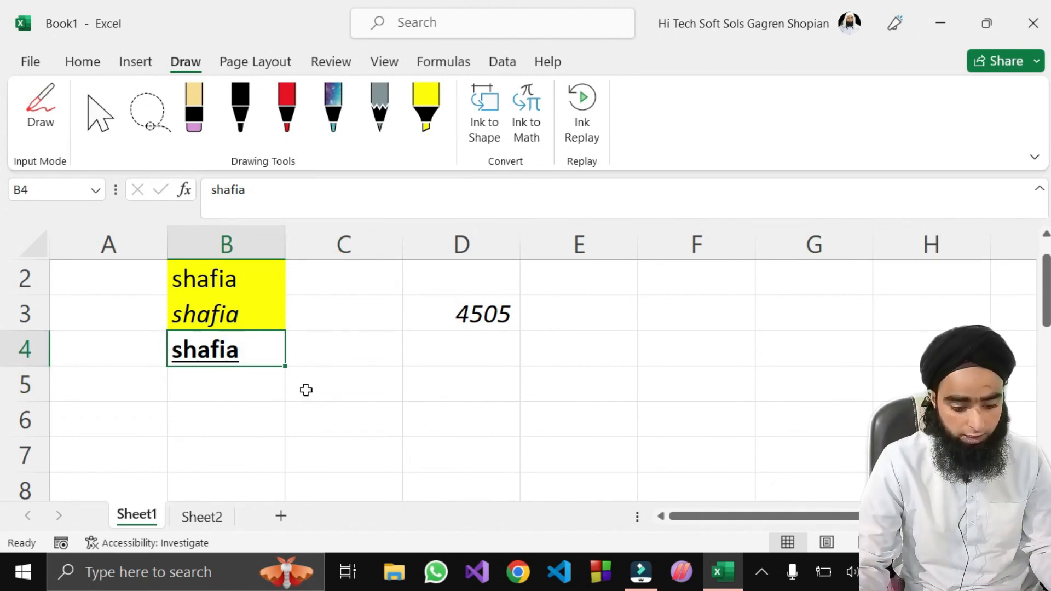
Enter the misspelled sample text "this is nott correct santance" in cell B5
{"action": "double_click", "coordinate": [248, 377]}
{"action": "type", "text": "this"}
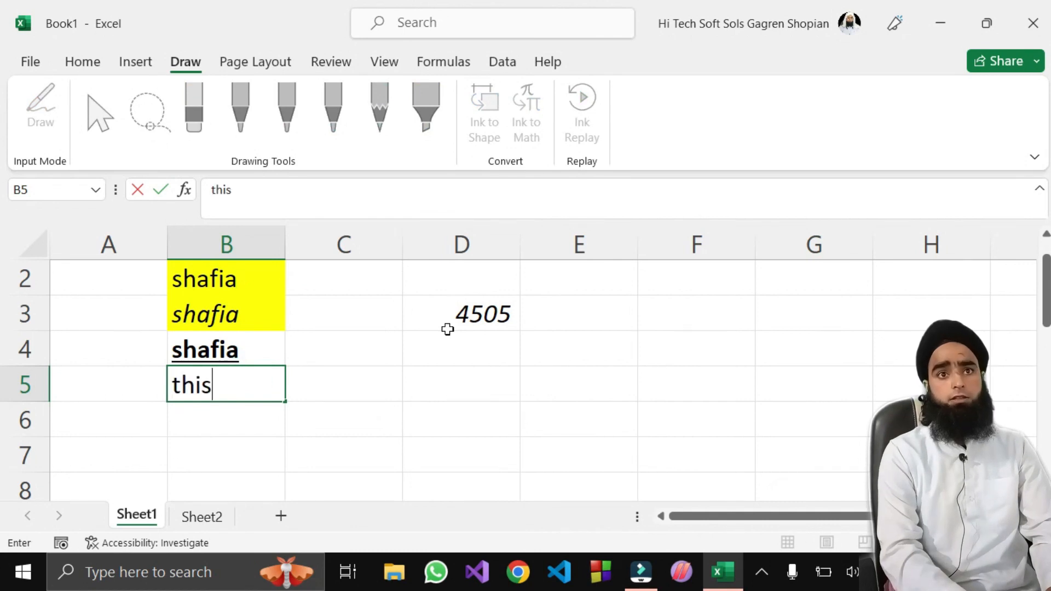
{"action": "type", "text": " is not"}
{"action": "type", "text": "t co"}
{"action": "key", "text": "BackSpace"}
{"action": "type", "text": "cott"}
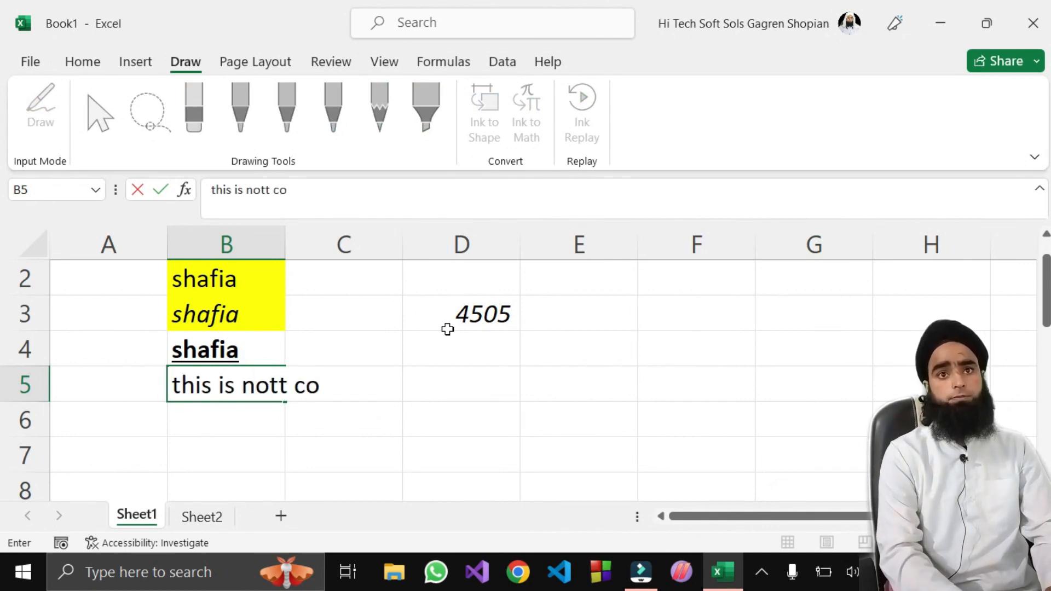
{"action": "key", "text": "BackSpace"}
{"action": "key", "text": "BackSpace"}
{"action": "type", "text": "rrect santance"}
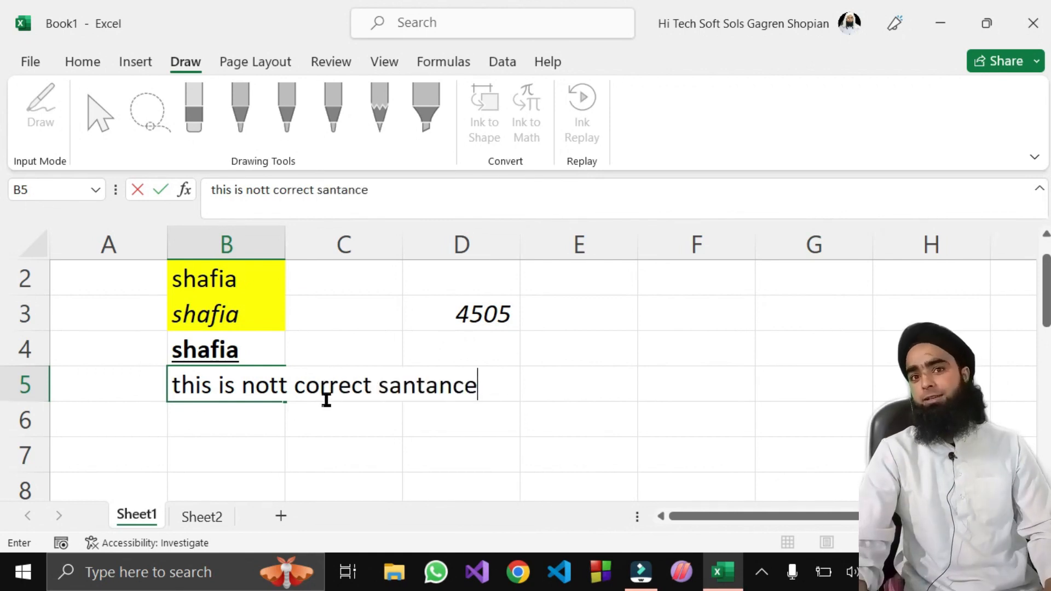
{"action": "left_click", "coordinate": [383, 418]}
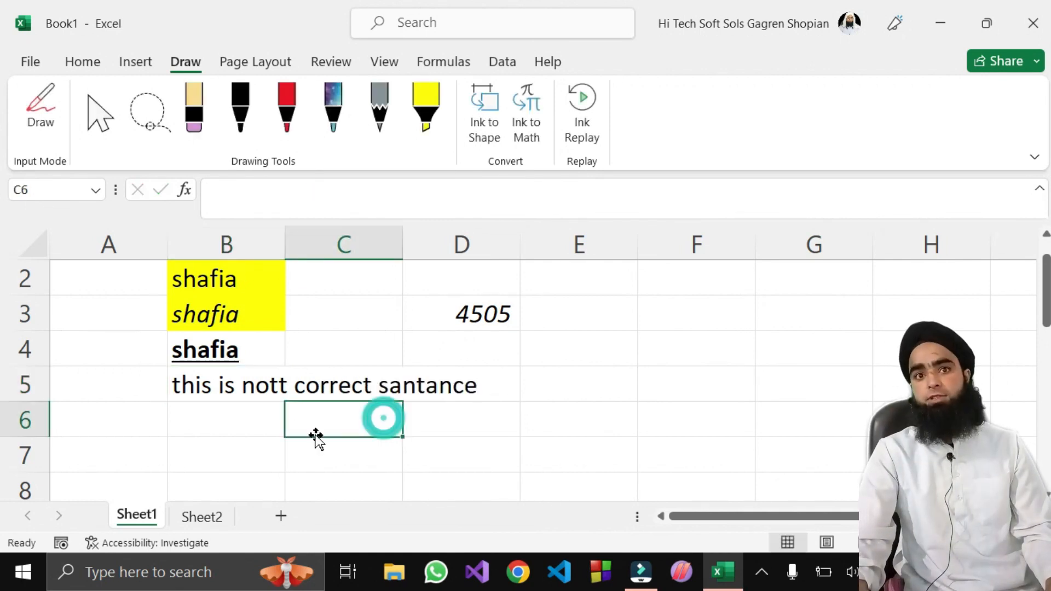
Spell-check the sheet from cell B5, changing "nott" to "not" and "santance" to "sentence"
{"action": "left_click", "coordinate": [298, 387]}
{"action": "left_click", "coordinate": [324, 418]}
{"action": "left_click", "coordinate": [205, 384]}
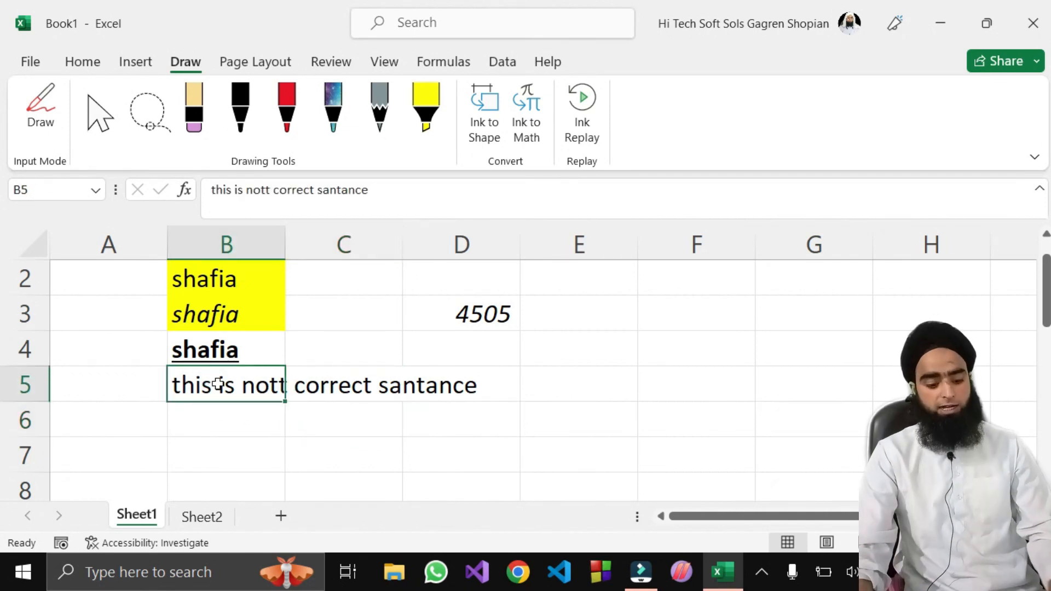
{"action": "key", "text": "F7"}
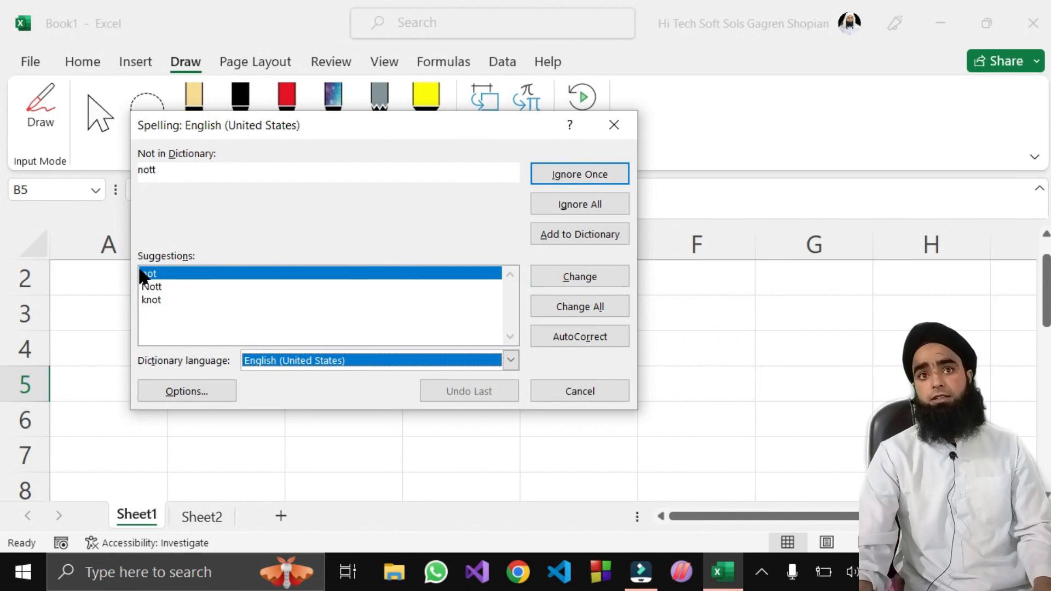
{"action": "left_click", "coordinate": [578, 276]}
{"action": "left_click_drag", "start_coordinate": [315, 125], "coordinate": [674, 218]}
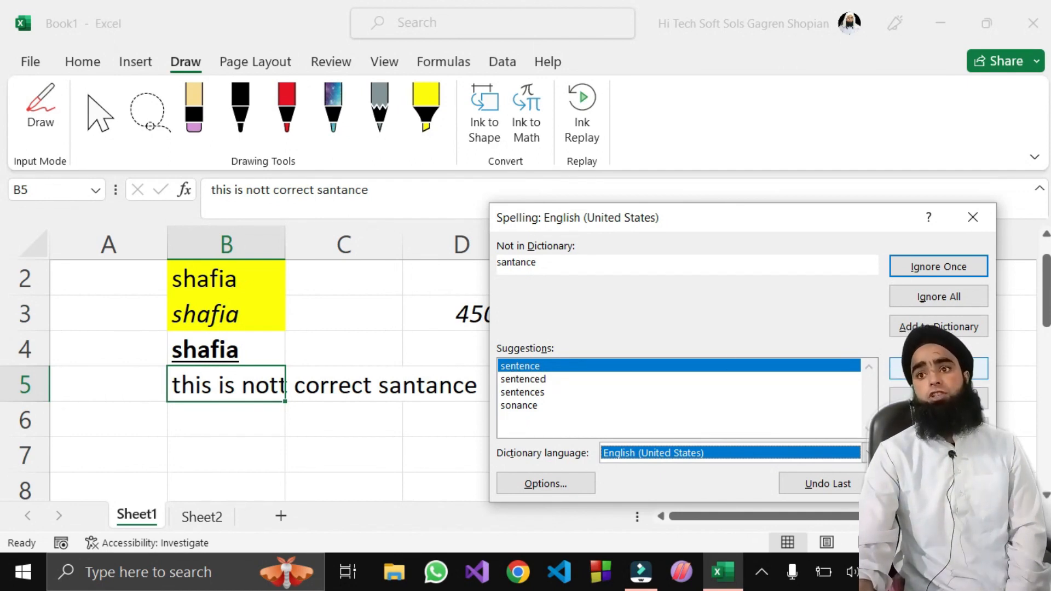
{"action": "left_click", "coordinate": [939, 368]}
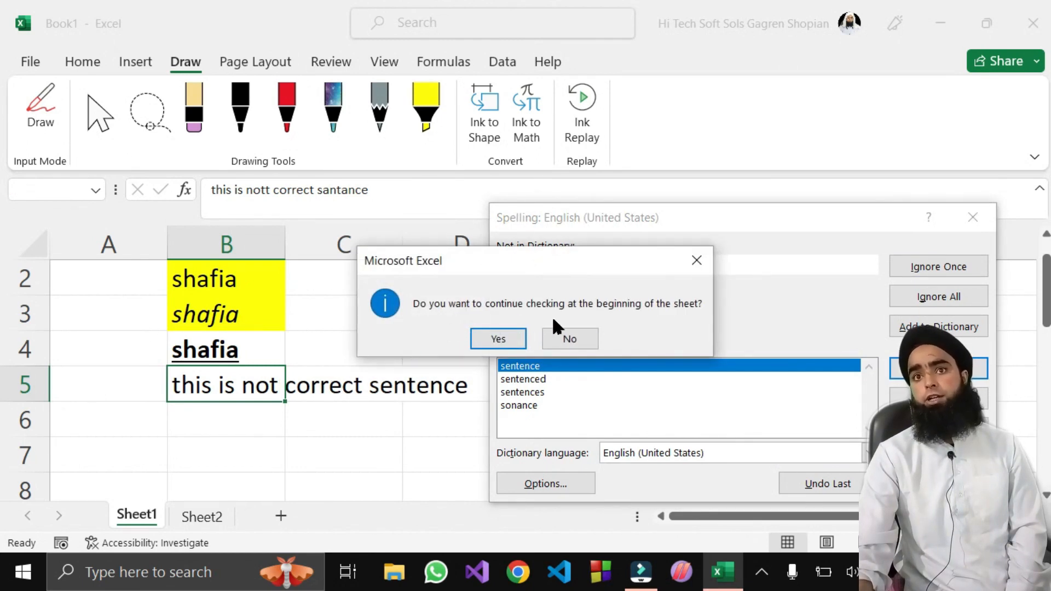
Continue the spell check from the beginning of the sheet and ignore all occurrences of the flagged name in column B
{"action": "left_click", "coordinate": [493, 338]}
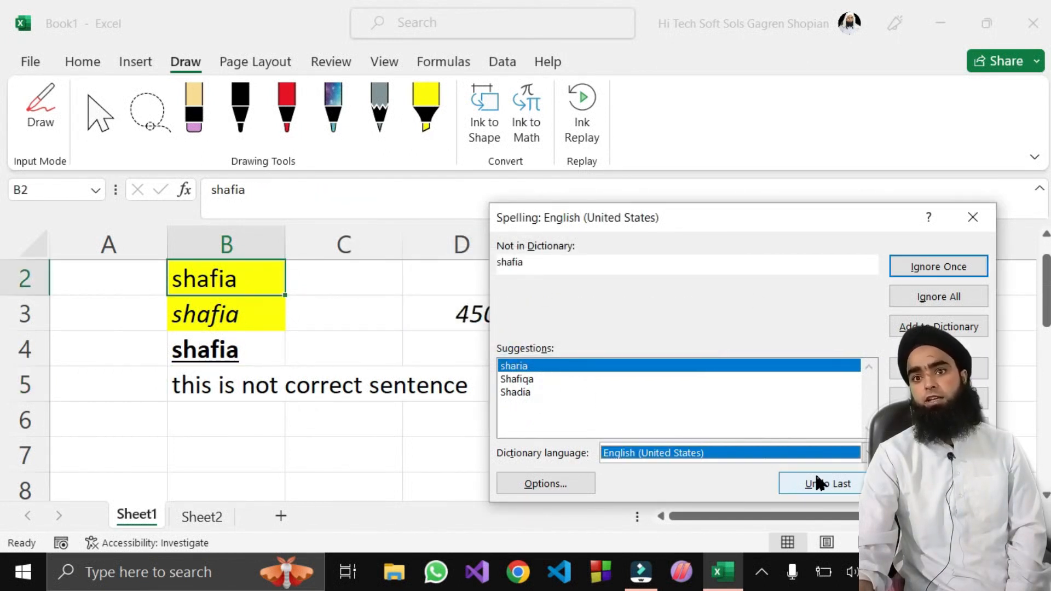
{"action": "left_click", "coordinate": [958, 302]}
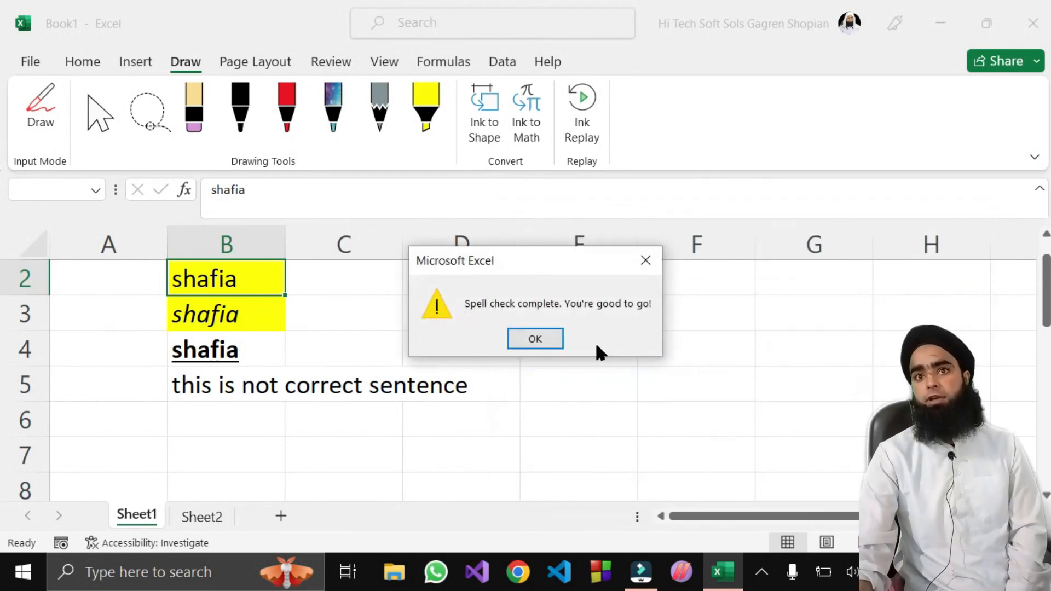
Finish the completed spell check and enter the misspelled word "correect" in cell B6
{"action": "left_click", "coordinate": [535, 336]}
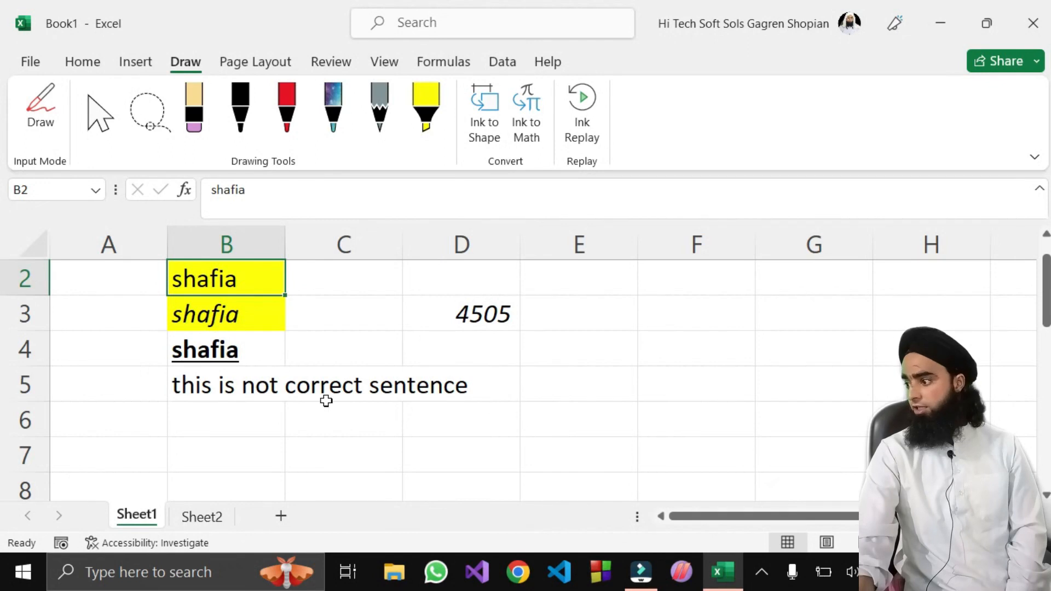
{"action": "double_click", "coordinate": [251, 423]}
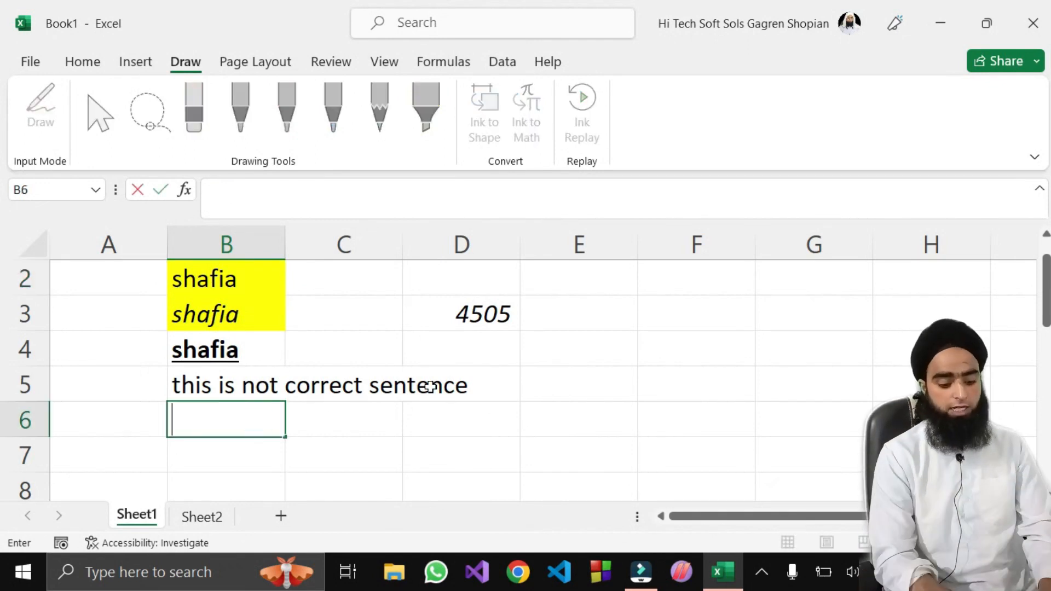
{"action": "type", "text": "co"}
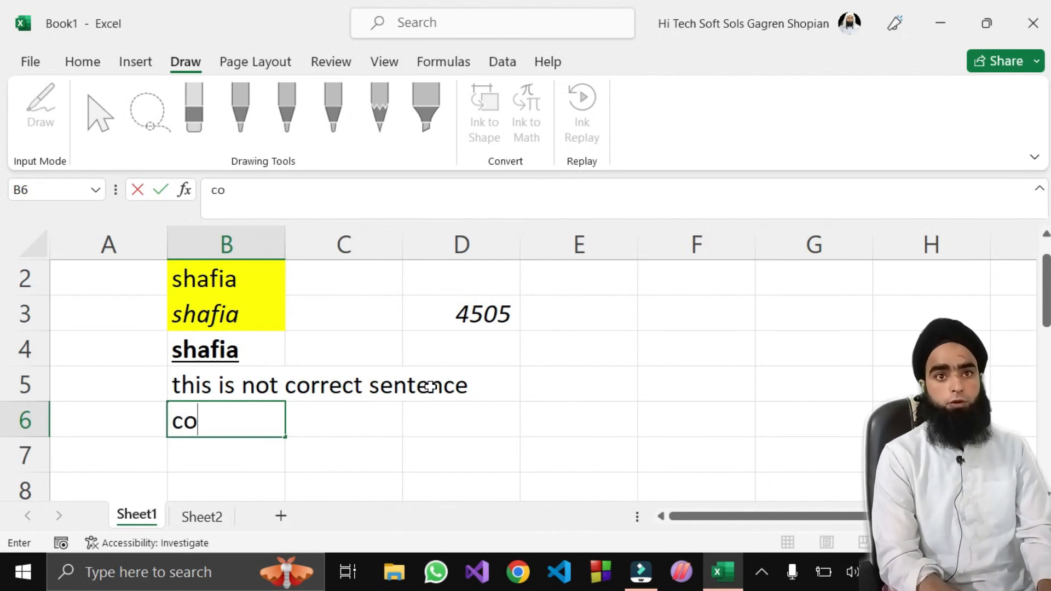
{"action": "type", "text": "rreect"}
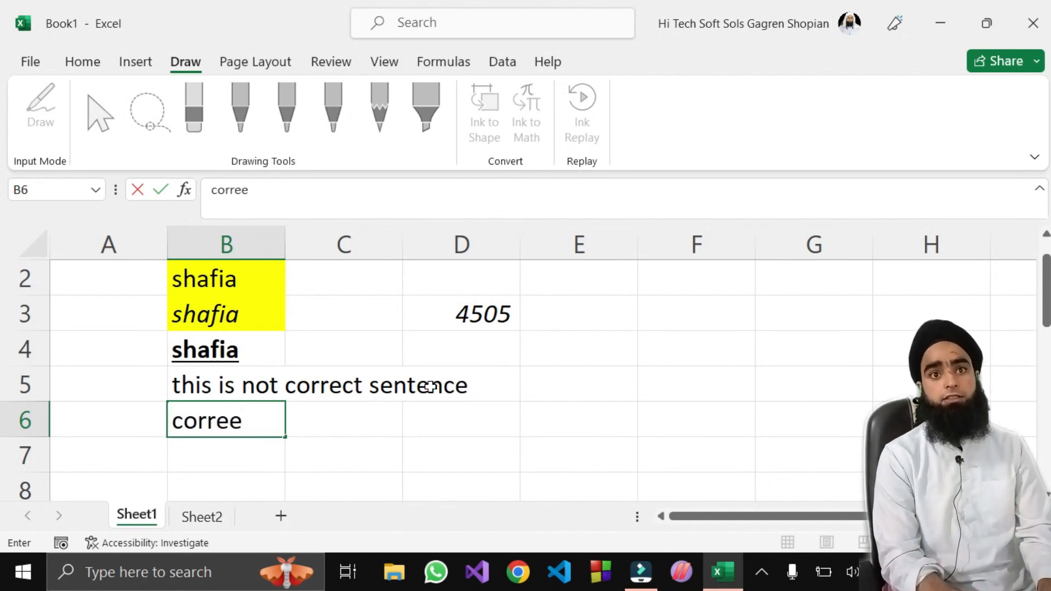
{"action": "left_click", "coordinate": [334, 441]}
{"action": "left_click", "coordinate": [249, 424]}
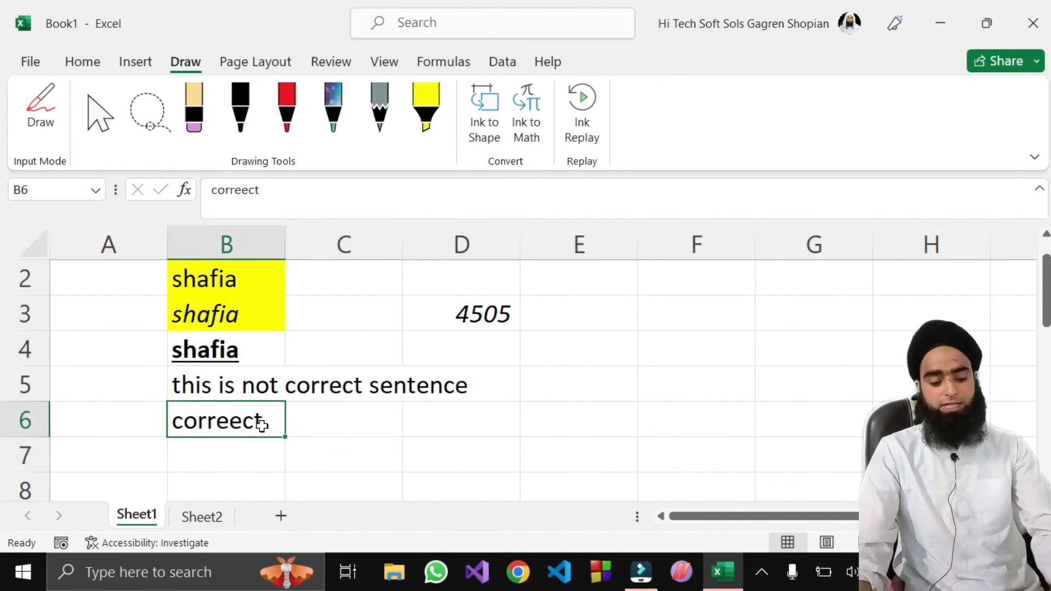
Spell-check from cell B6, changing "correect" to "correct", undo and reapply that change once, and end the check
{"action": "key", "text": "F7"}
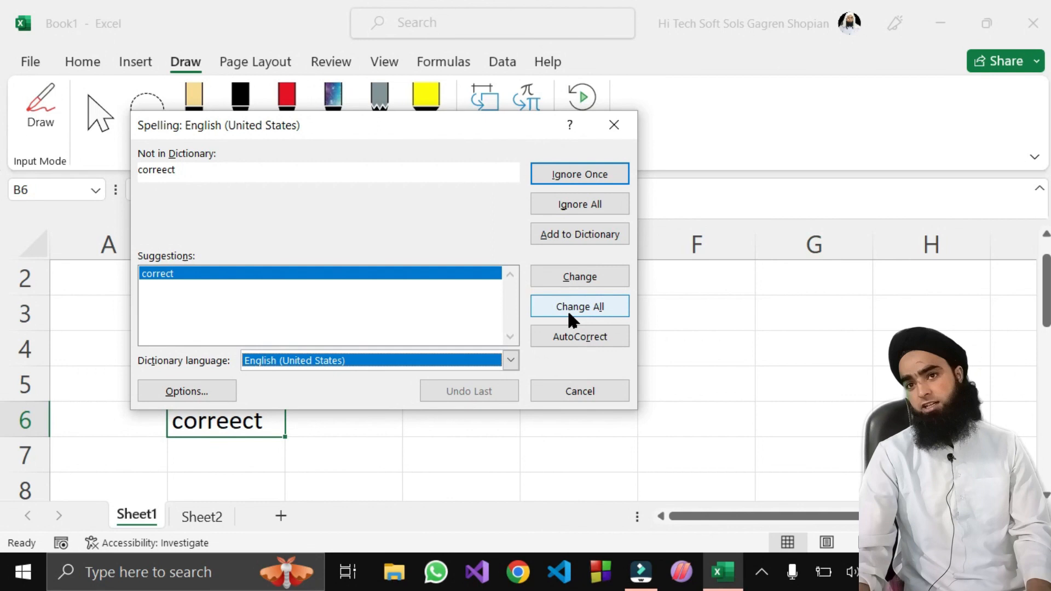
{"action": "left_click", "coordinate": [573, 277]}
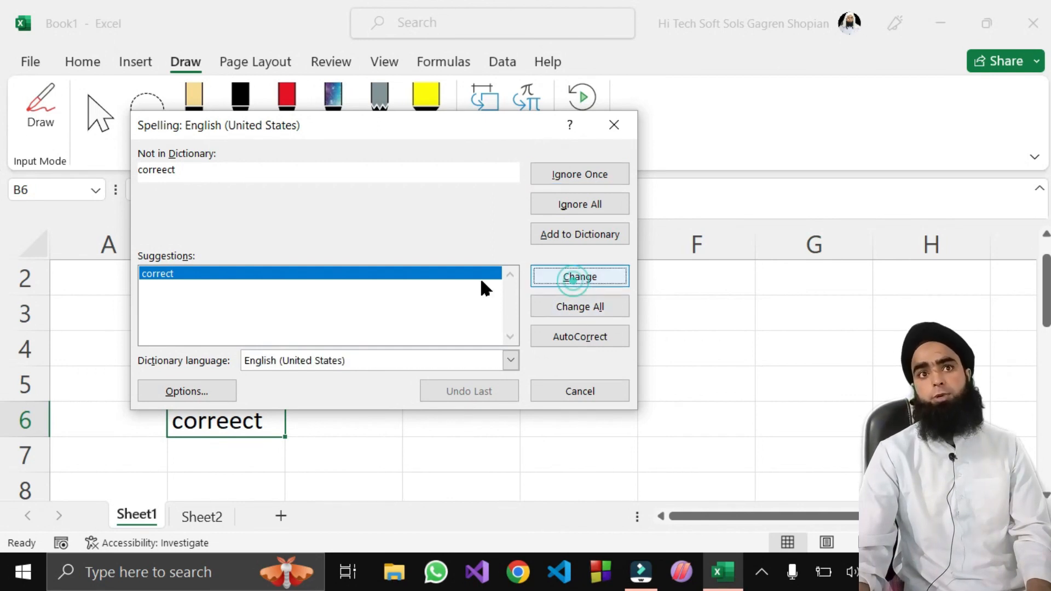
{"action": "left_click", "coordinate": [498, 339]}
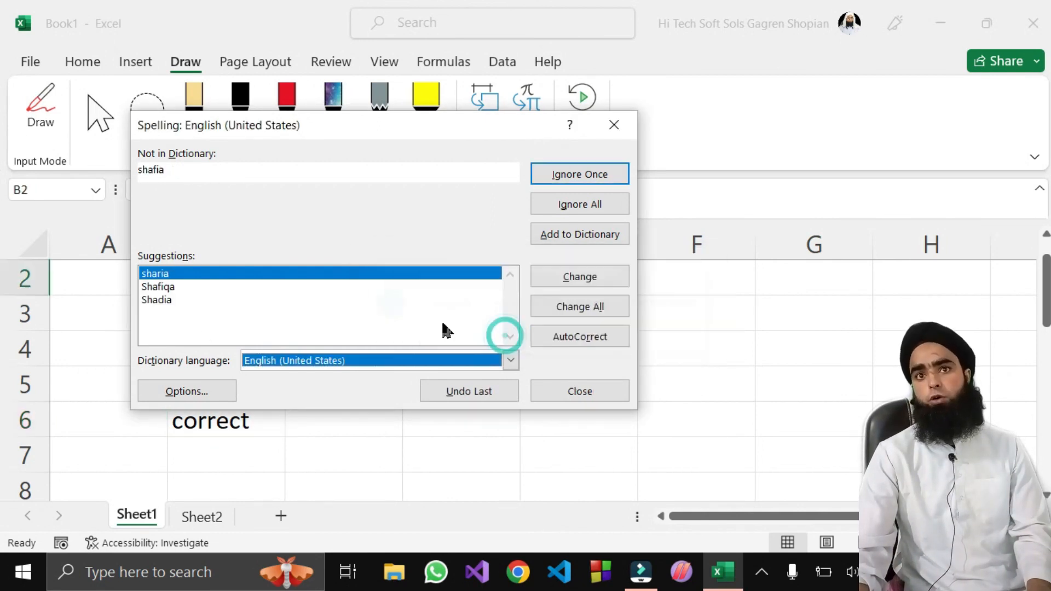
{"action": "left_click", "coordinate": [491, 384]}
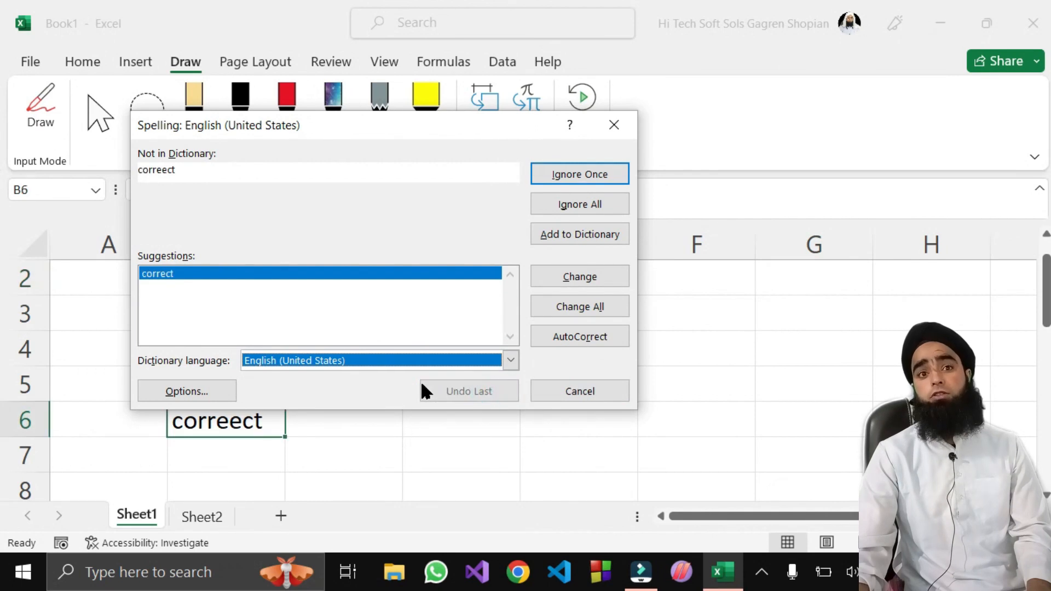
{"action": "left_click", "coordinate": [579, 275]}
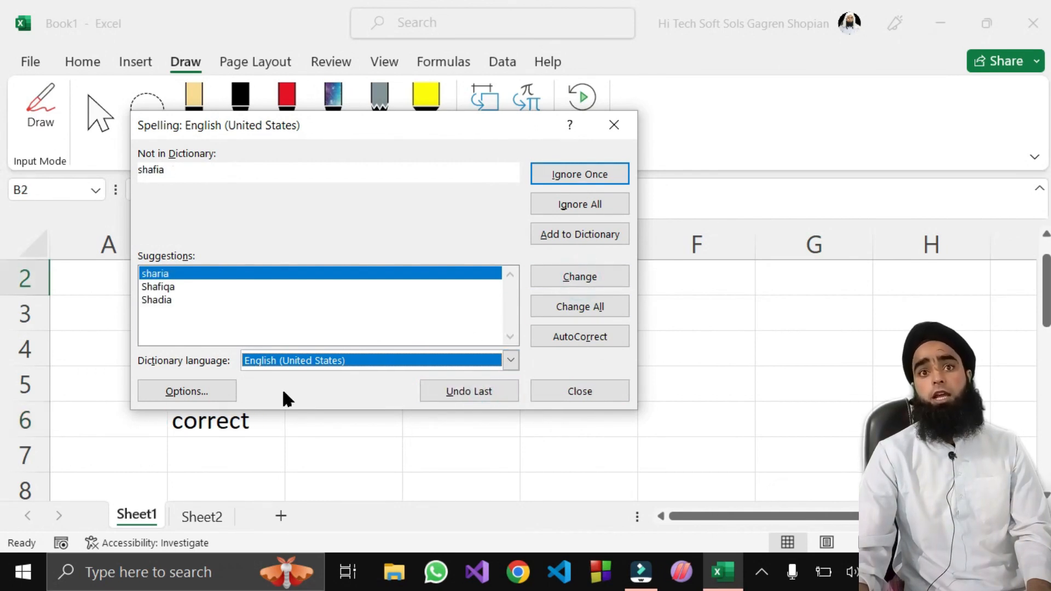
{"action": "left_click", "coordinate": [602, 392]}
{"action": "left_click", "coordinate": [535, 339]}
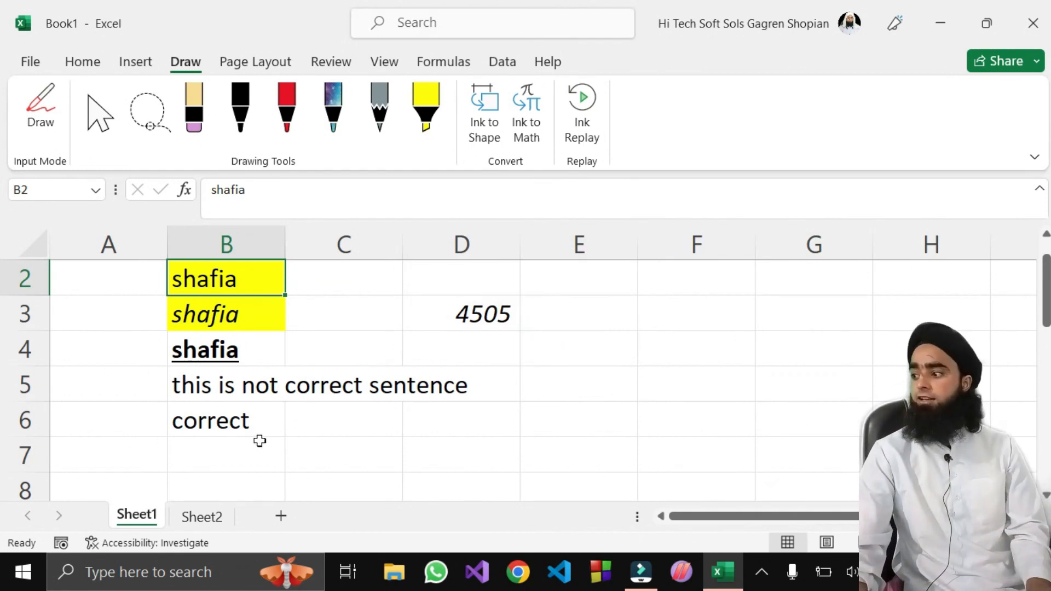
View the Macro dialog for all open workbooks and close it
{"action": "left_click", "coordinate": [298, 430]}
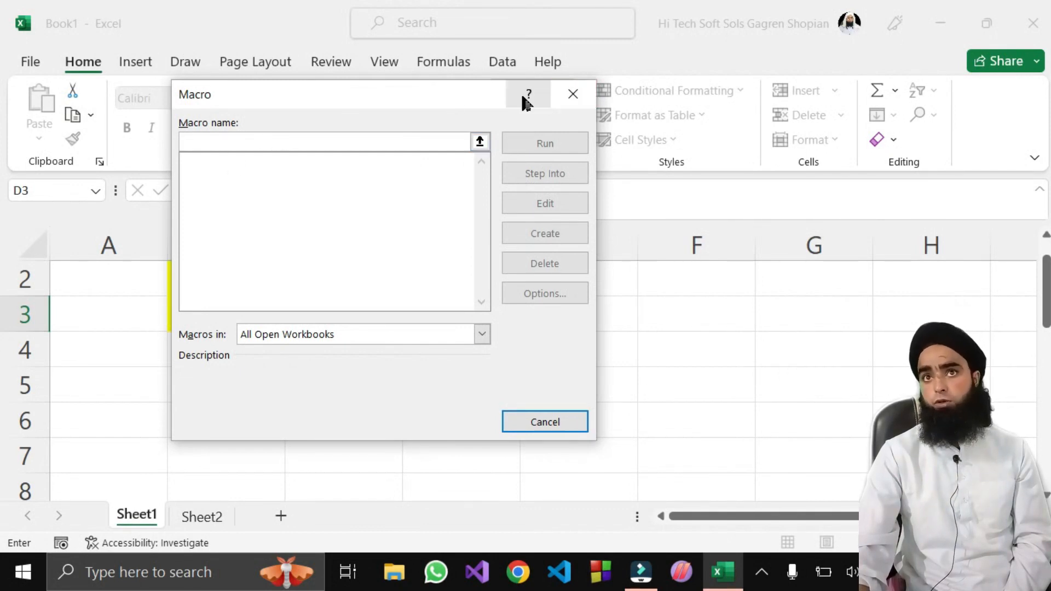
{"action": "left_click", "coordinate": [572, 91]}
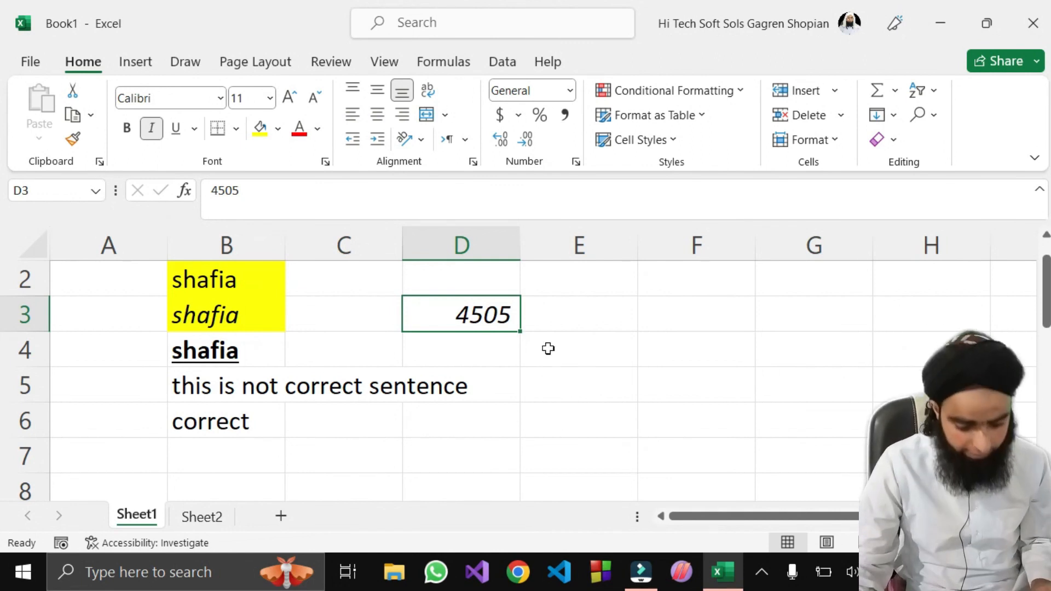
Enter the value 45 in each of the cells E2 to E5
{"action": "left_click", "coordinate": [558, 267]}
{"action": "type", "text": "45"}
{"action": "key", "text": "Return"}
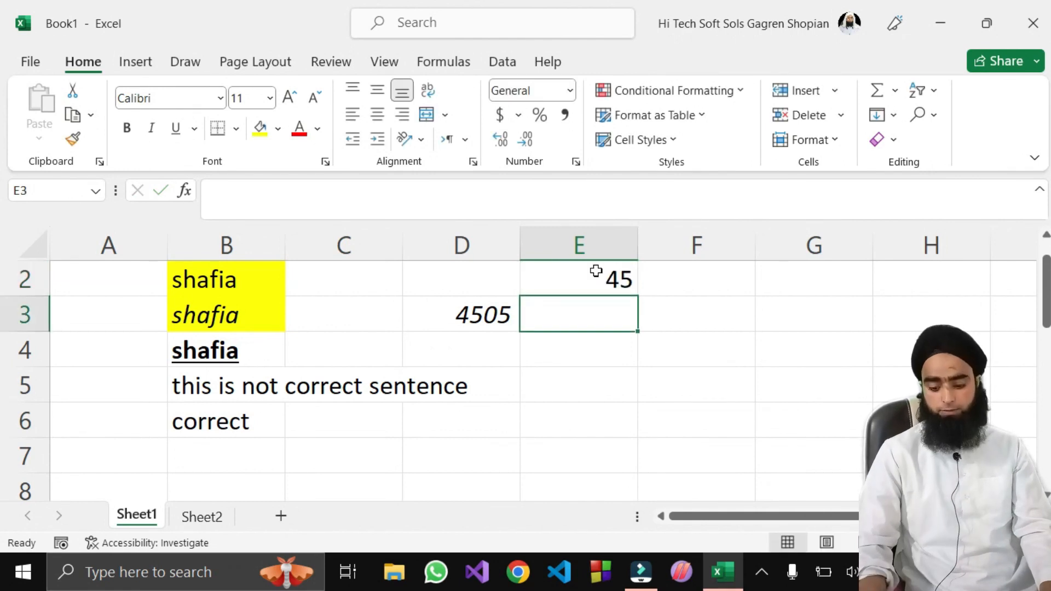
{"action": "type", "text": "45"}
{"action": "key", "text": "Return"}
{"action": "type", "text": "45"}
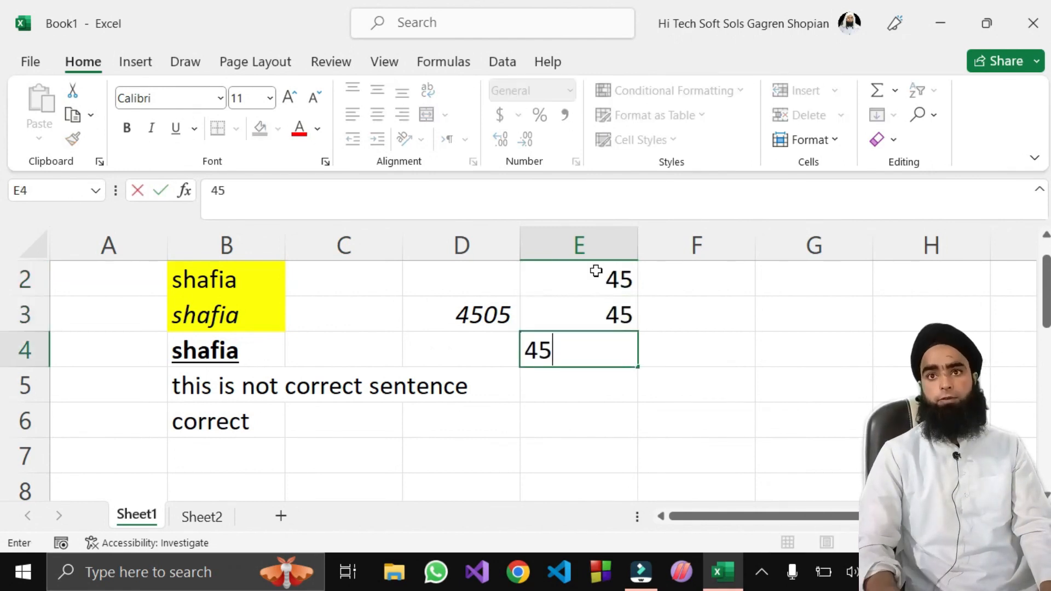
{"action": "key", "text": "Return"}
{"action": "type", "text": "45"}
{"action": "key", "text": "Return"}
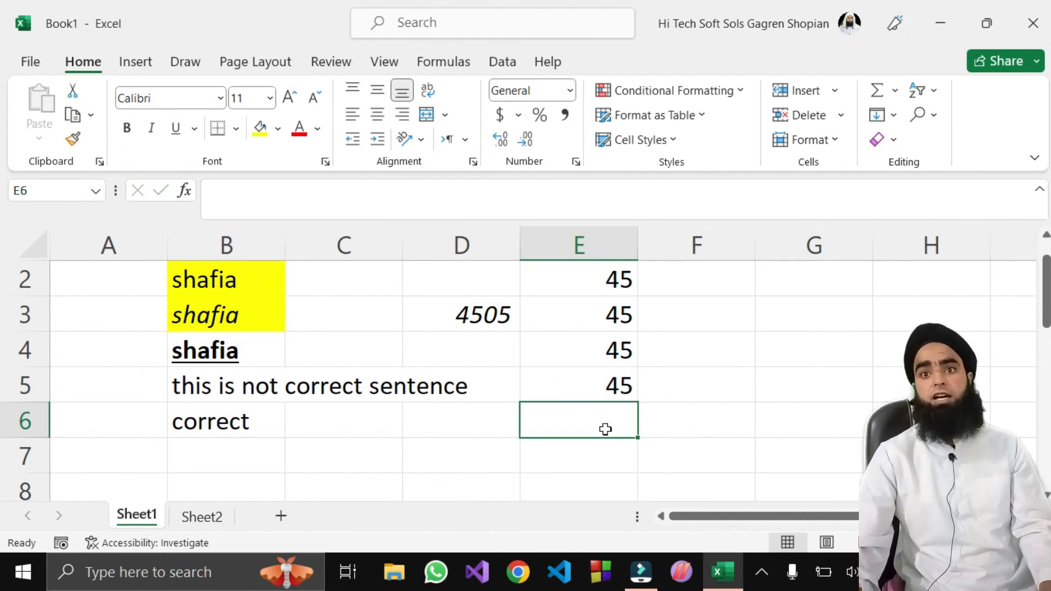
Total the column E values in cell E6 with the formula =sum(E2:E5)
{"action": "type", "text": "=="}
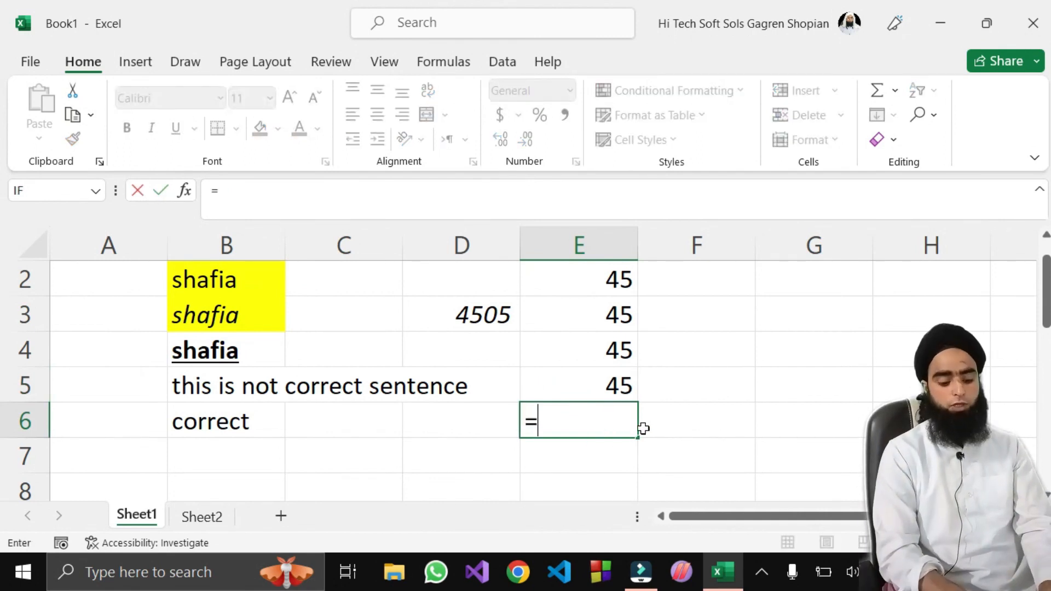
{"action": "type", "text": "sum("}
{"action": "left_click_drag", "start_coordinate": [606, 285], "coordinate": [629, 377]}
{"action": "type", "text": ")"}
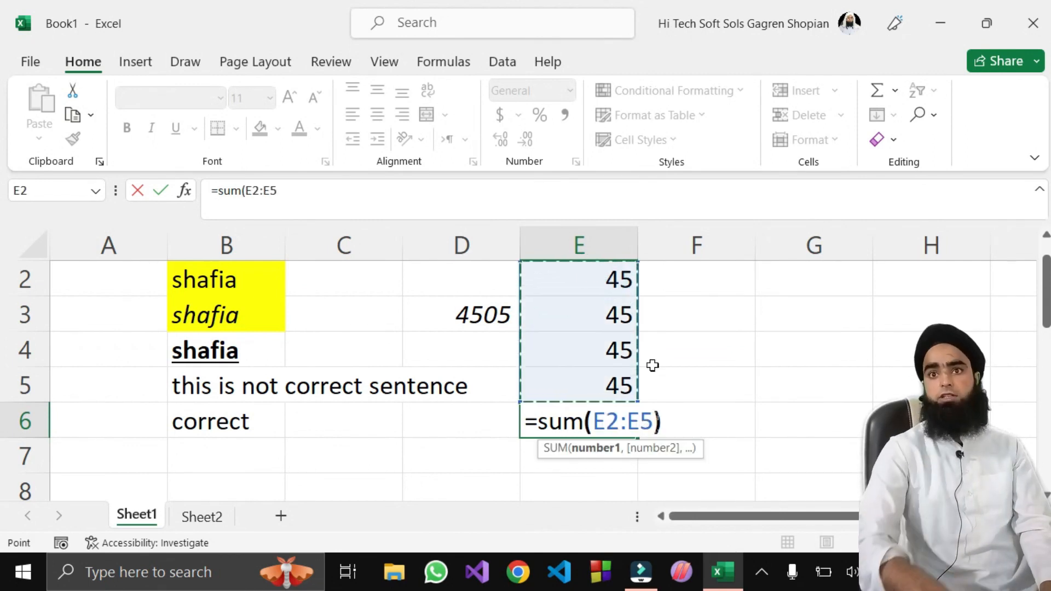
{"action": "key", "text": "Return"}
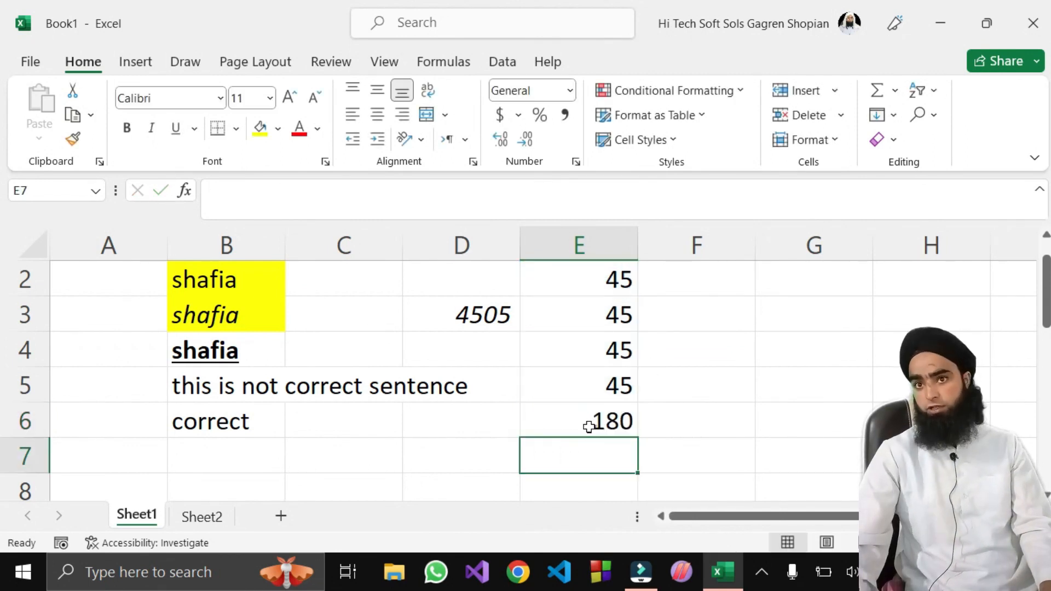
Enter the values 78, 65, 21 and 35 in cells F2 to F5
{"action": "double_click", "coordinate": [705, 286]}
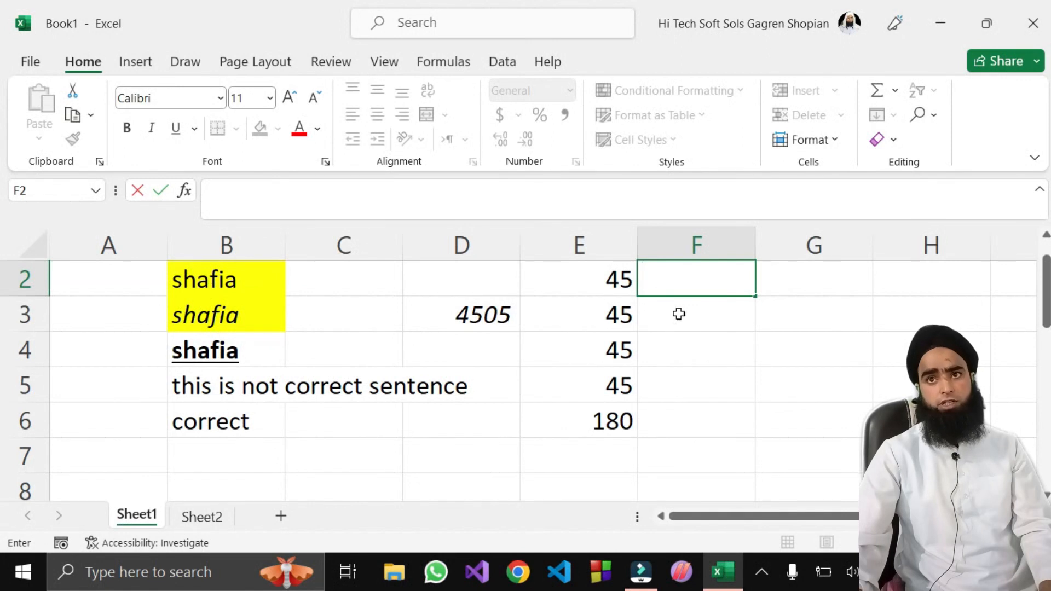
{"action": "type", "text": "78"}
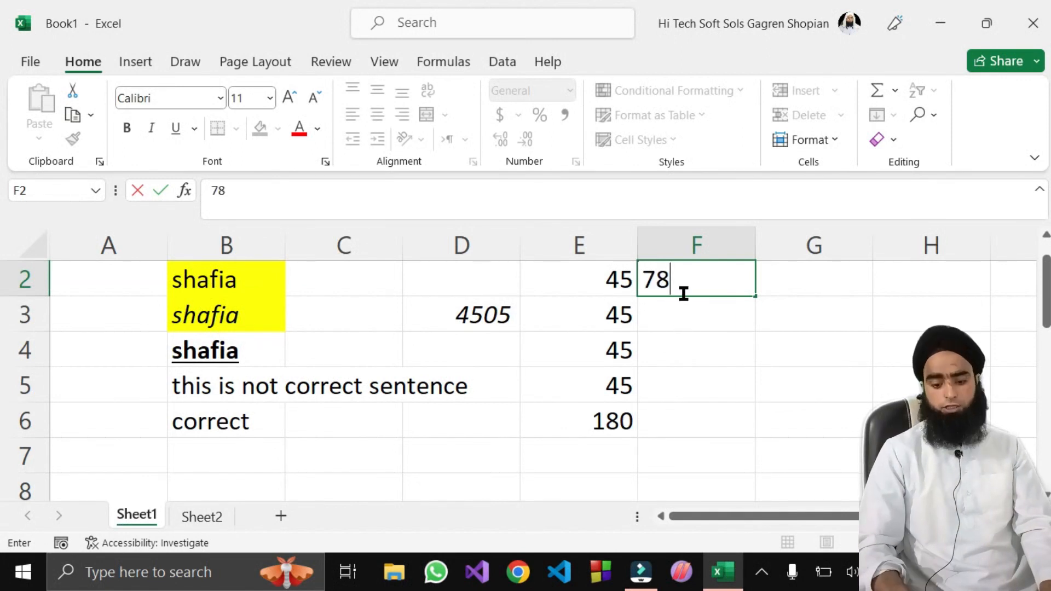
{"action": "key", "text": "Return"}
{"action": "type", "text": "65"}
{"action": "key", "text": "Return"}
{"action": "type", "text": "21"}
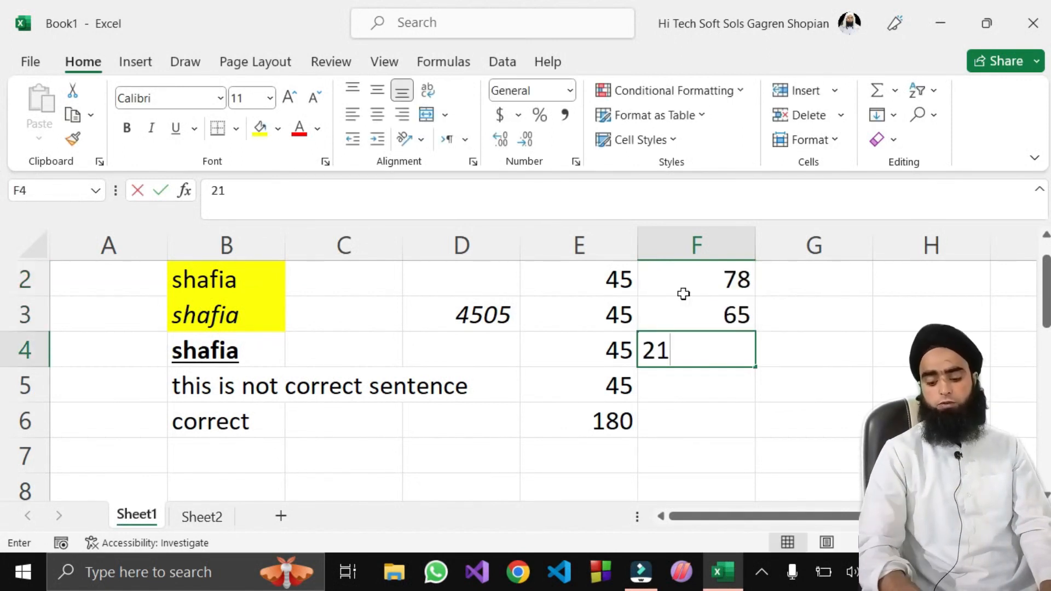
{"action": "key", "text": "Return"}
{"action": "type", "text": "35"}
{"action": "key", "text": "Return"}
Total the column F values in cell F6 with =sum(F2:F5), correcting the mistyped opening bracket
{"action": "type", "text": "=su"}
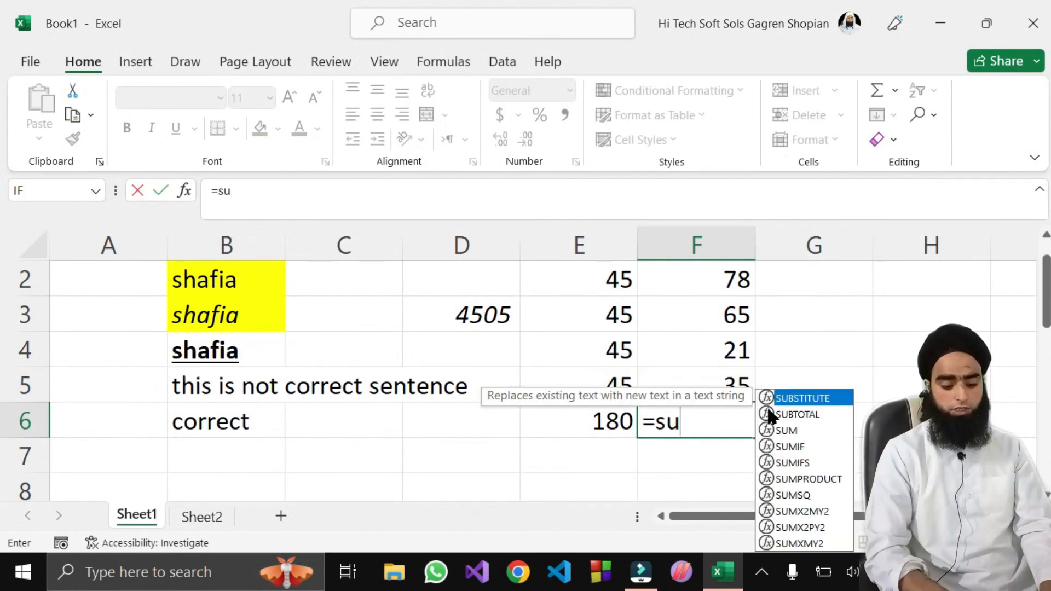
{"action": "type", "text": "m)"}
{"action": "key", "text": "Return"}
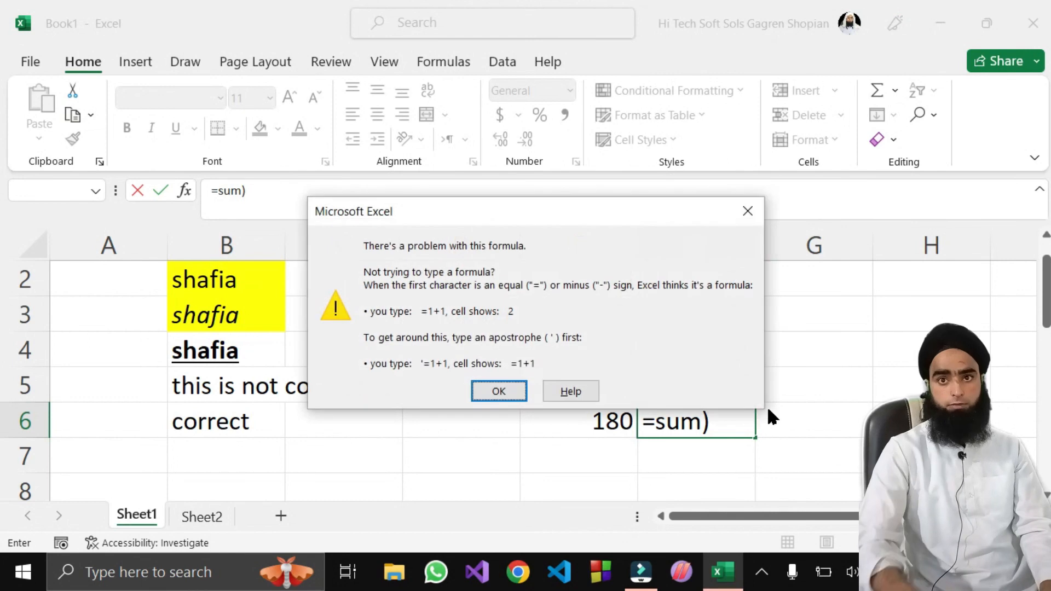
{"action": "left_click", "coordinate": [748, 211]}
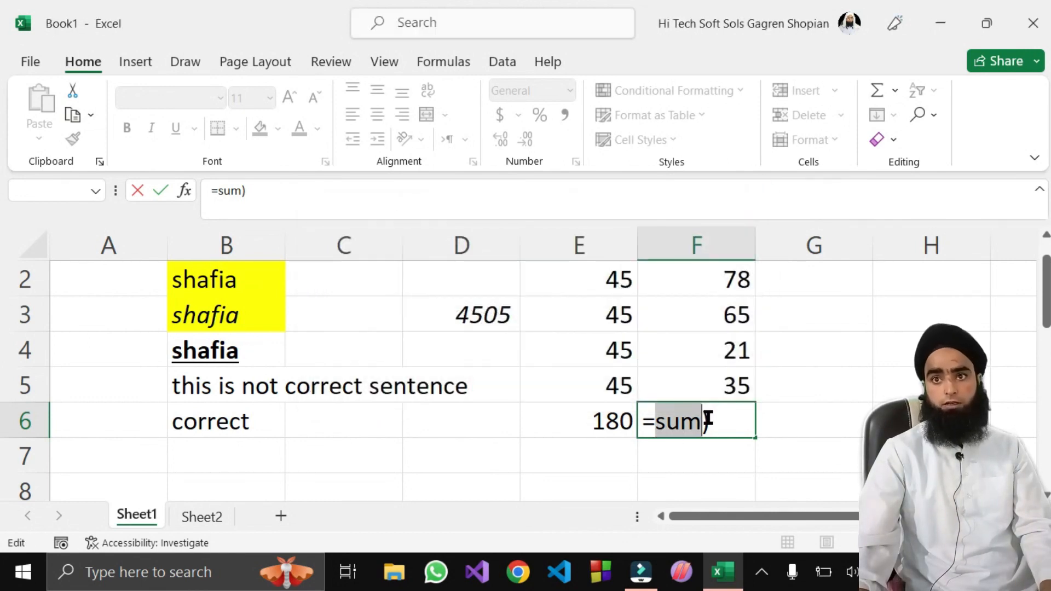
{"action": "left_click", "coordinate": [706, 418]}
{"action": "key", "text": "BackSpace"}
{"action": "type", "text": "("}
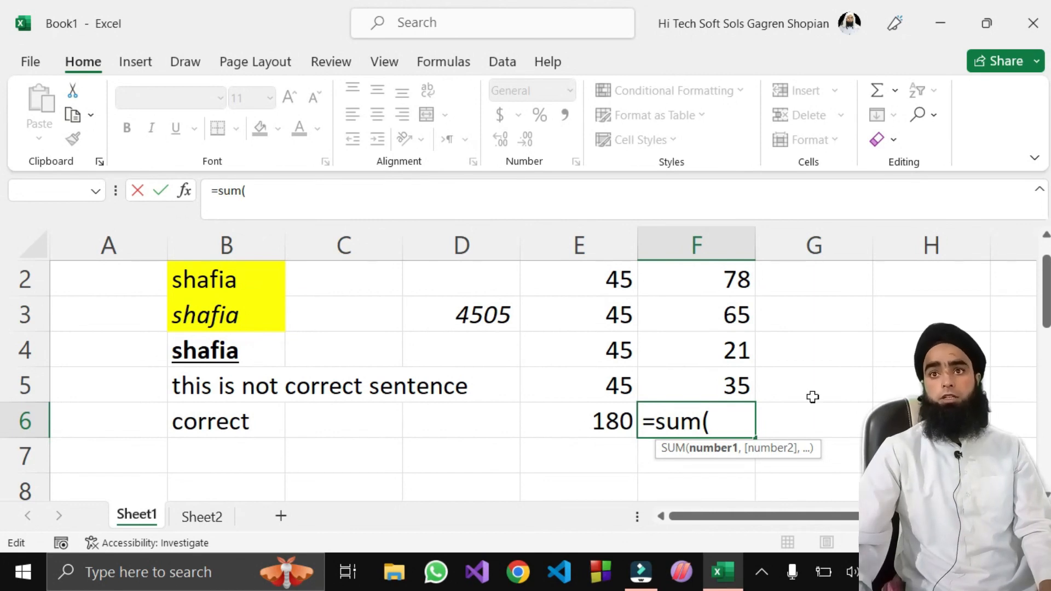
{"action": "left_click_drag", "start_coordinate": [725, 284], "coordinate": [722, 386]}
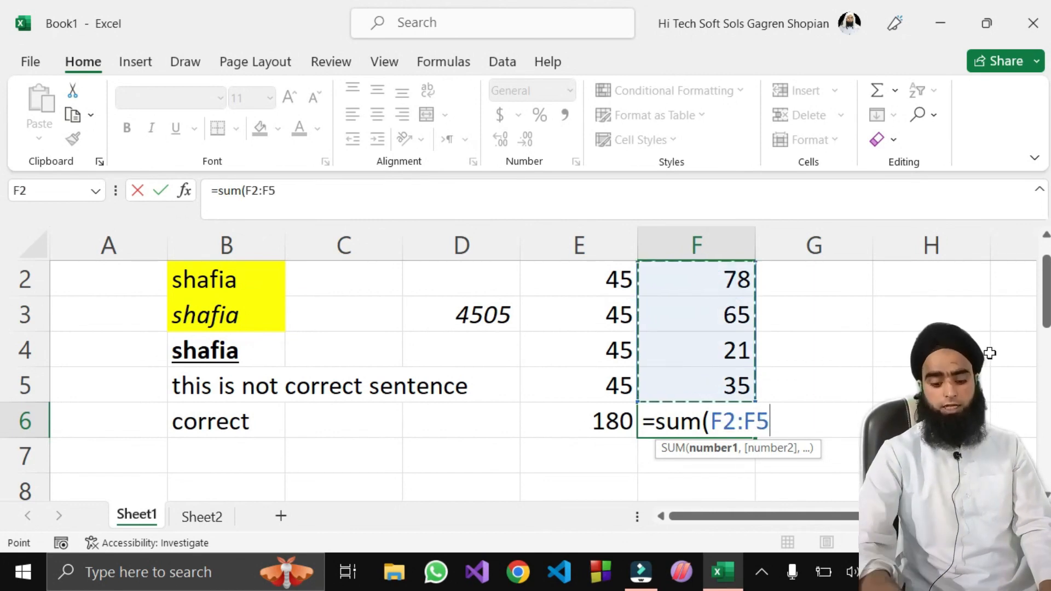
{"action": "type", "text": ")"}
{"action": "key", "text": "Return"}
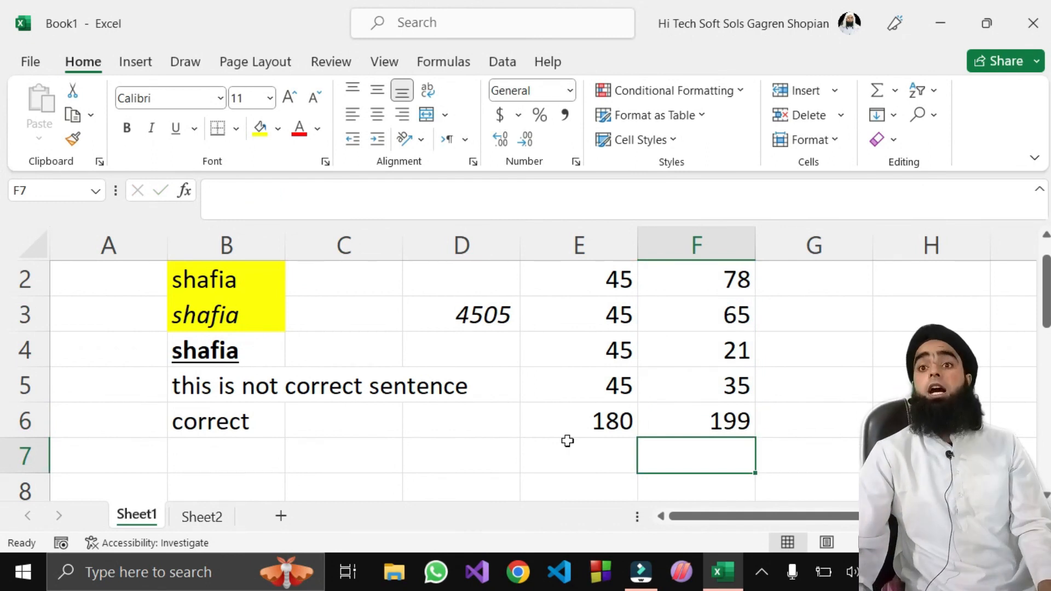
Change the value in cell E4 to 55
{"action": "double_click", "coordinate": [617, 349]}
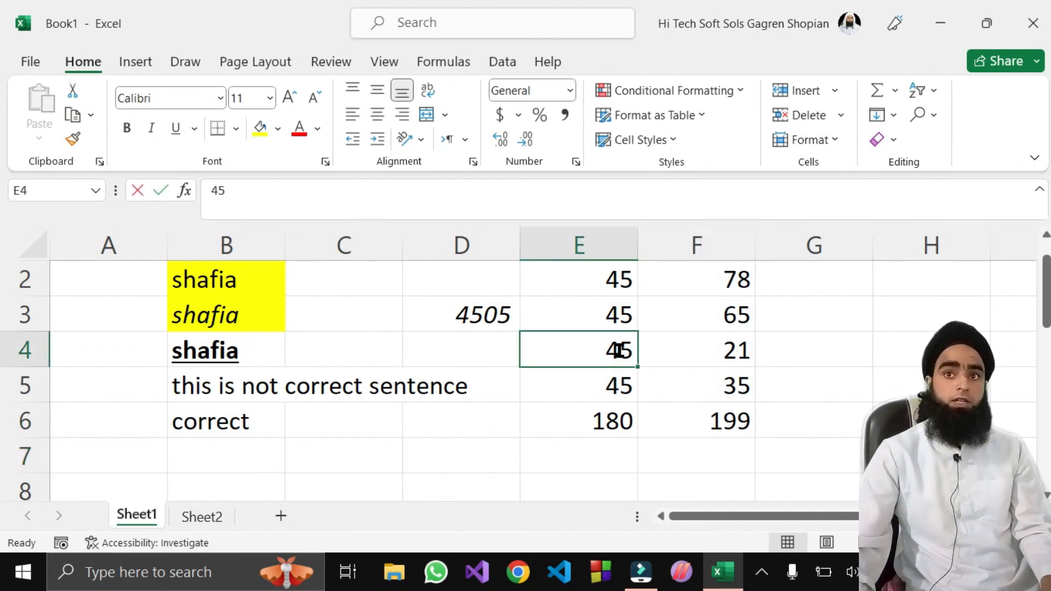
{"action": "key", "text": "BackSpace"}
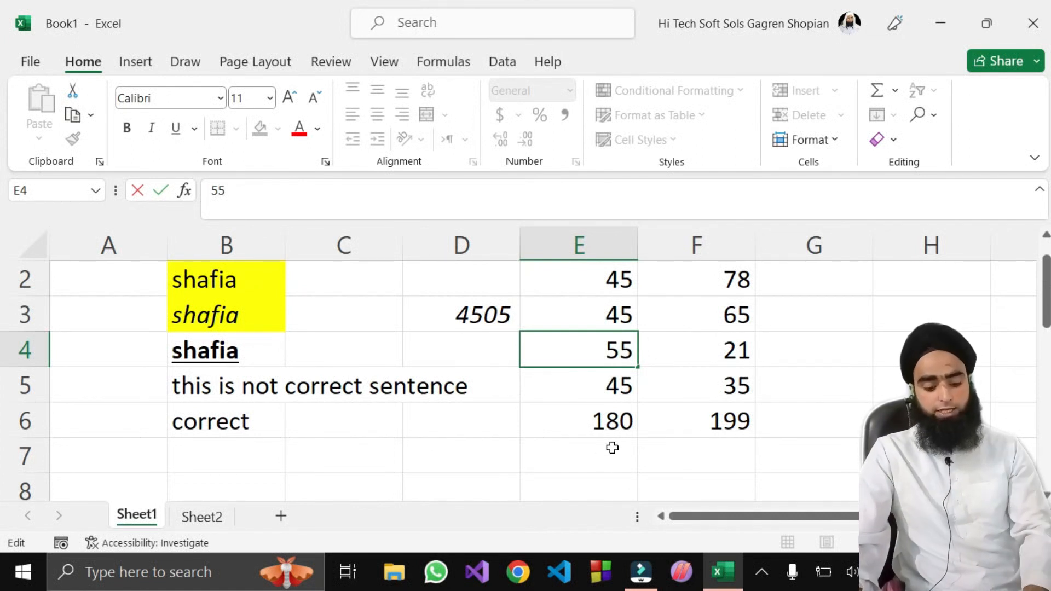
{"action": "left_click", "coordinate": [583, 383]}
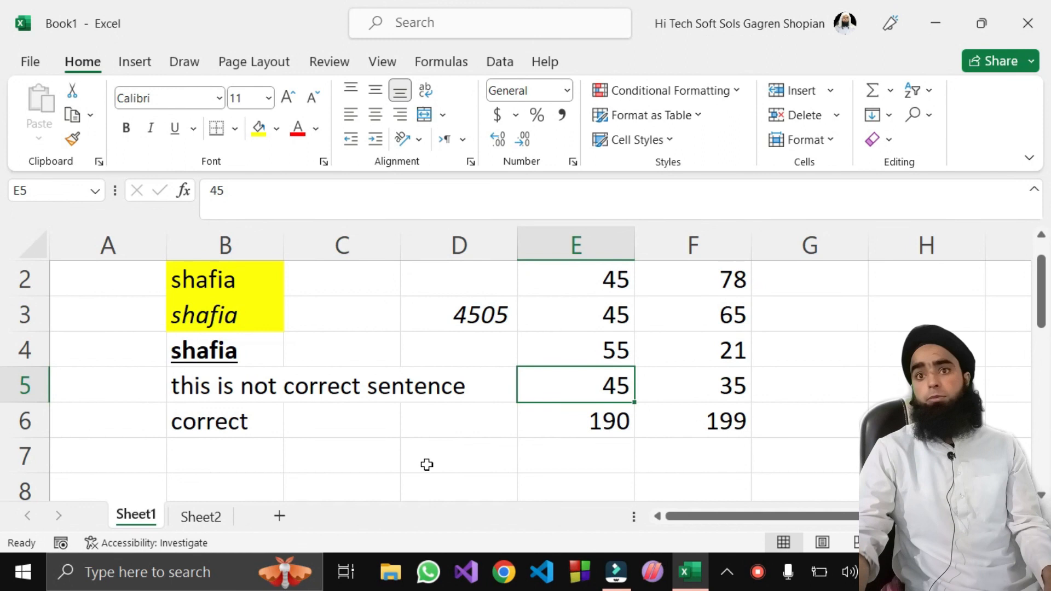
Create a column chart on a new chart sheet from the range E2:F6
{"action": "left_click", "coordinate": [558, 458]}
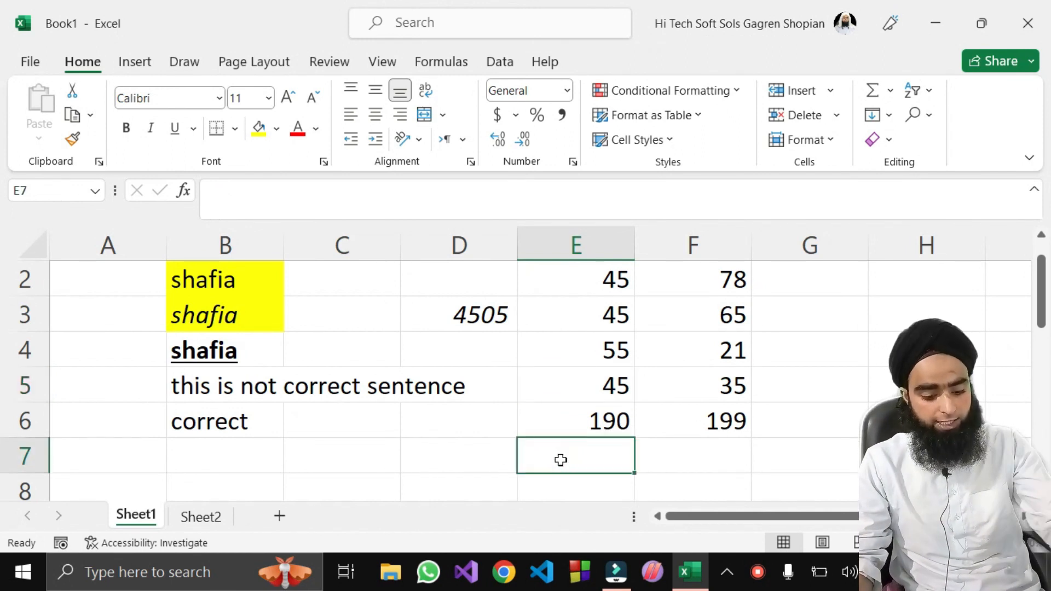
{"action": "left_click", "coordinate": [389, 429]}
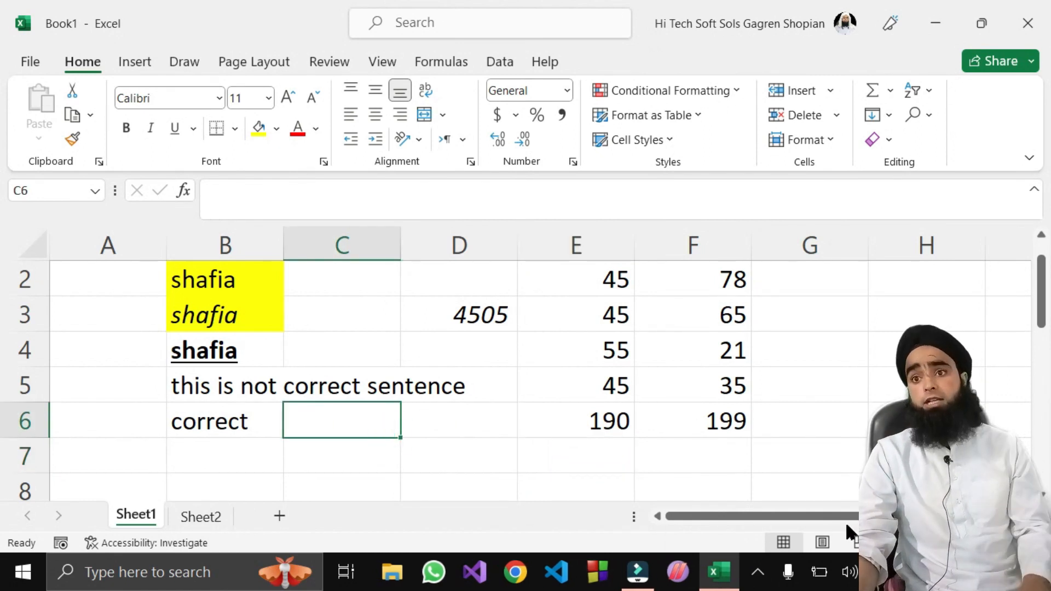
{"action": "left_click_drag", "start_coordinate": [575, 279], "coordinate": [732, 433]}
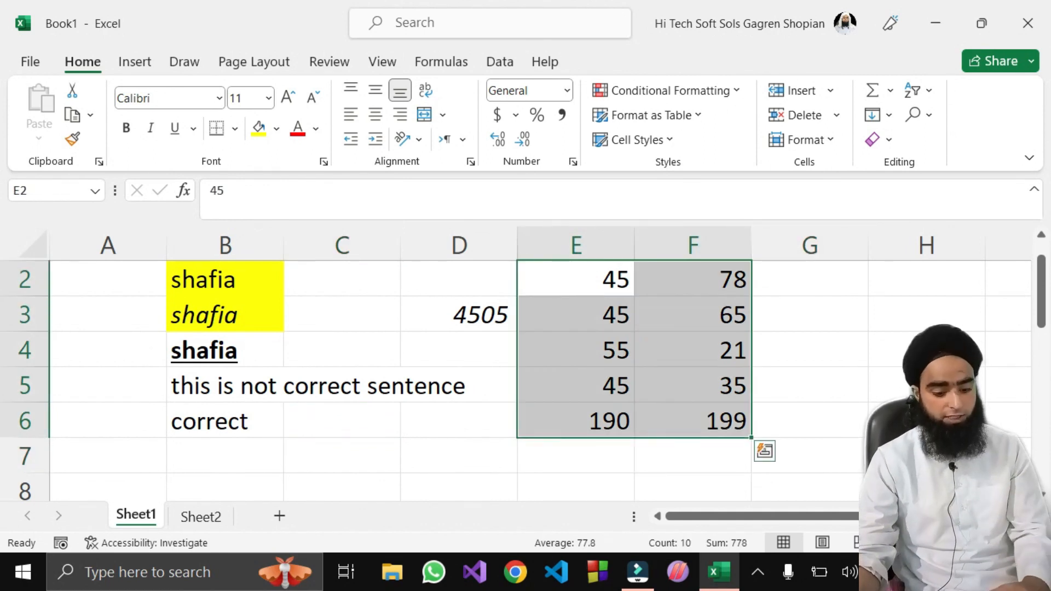
{"action": "key", "text": "F11"}
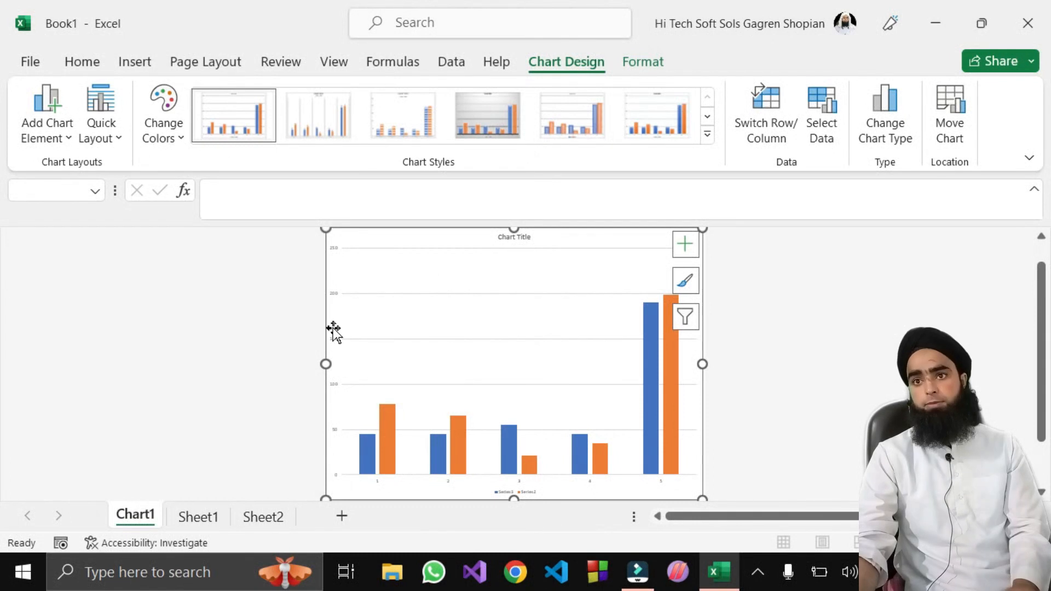
Compare the columns on the chart sheet with their source values in E2:F6 on Sheet1
{"action": "left_click", "coordinate": [202, 514]}
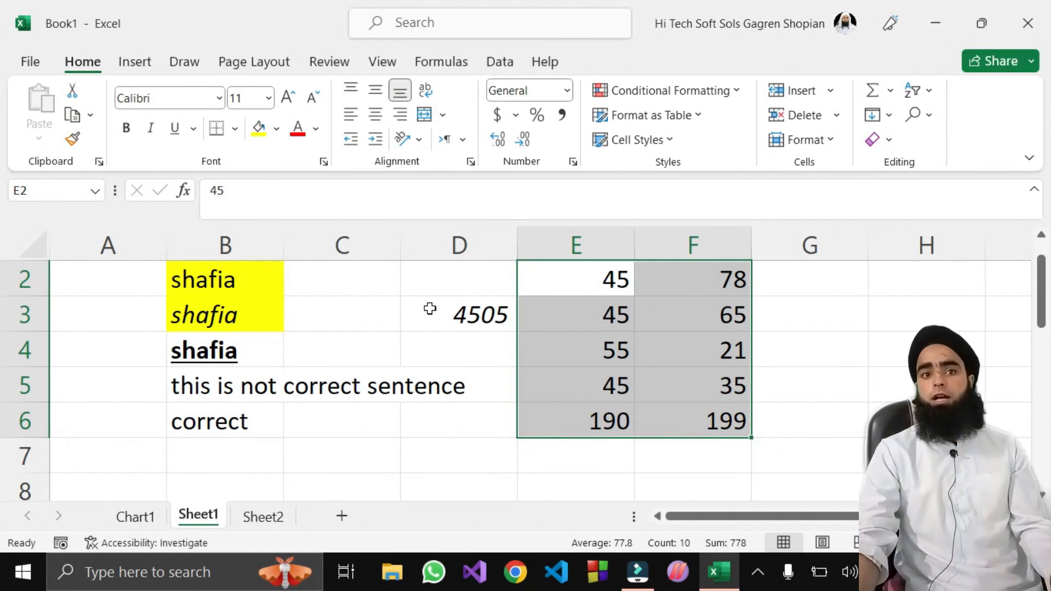
{"action": "left_click", "coordinate": [136, 516]}
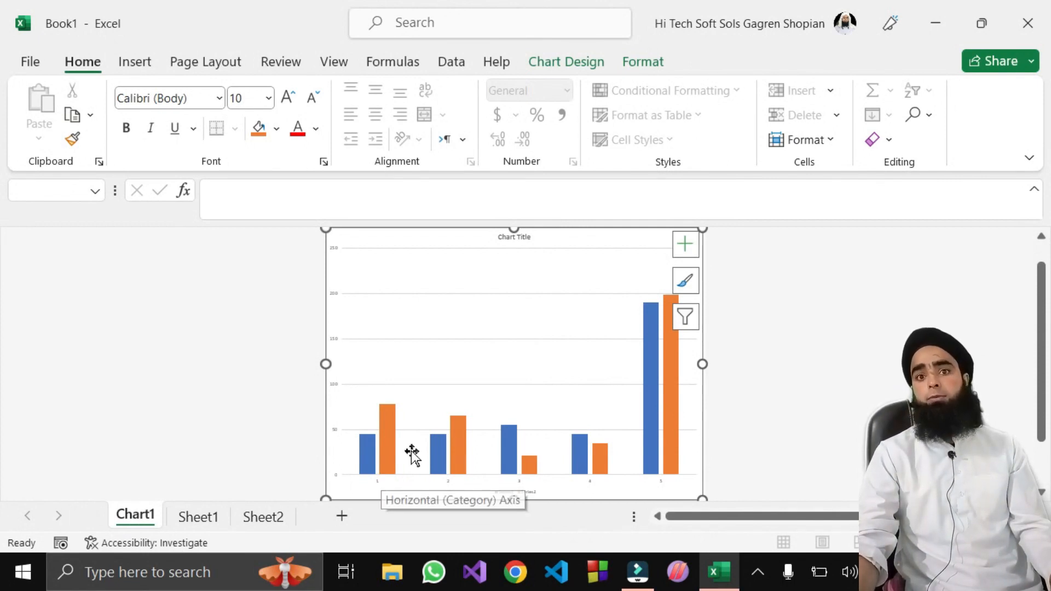
{"action": "mouse_move", "coordinate": [369, 466]}
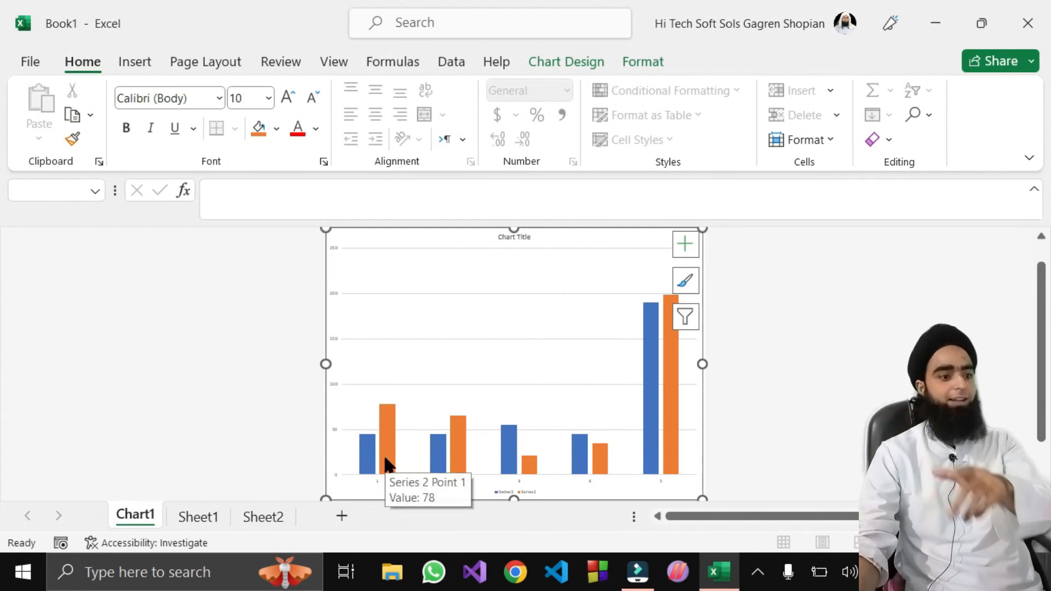
{"action": "key", "text": "alt+Tab"}
{"action": "key", "text": "alt+Tab"}
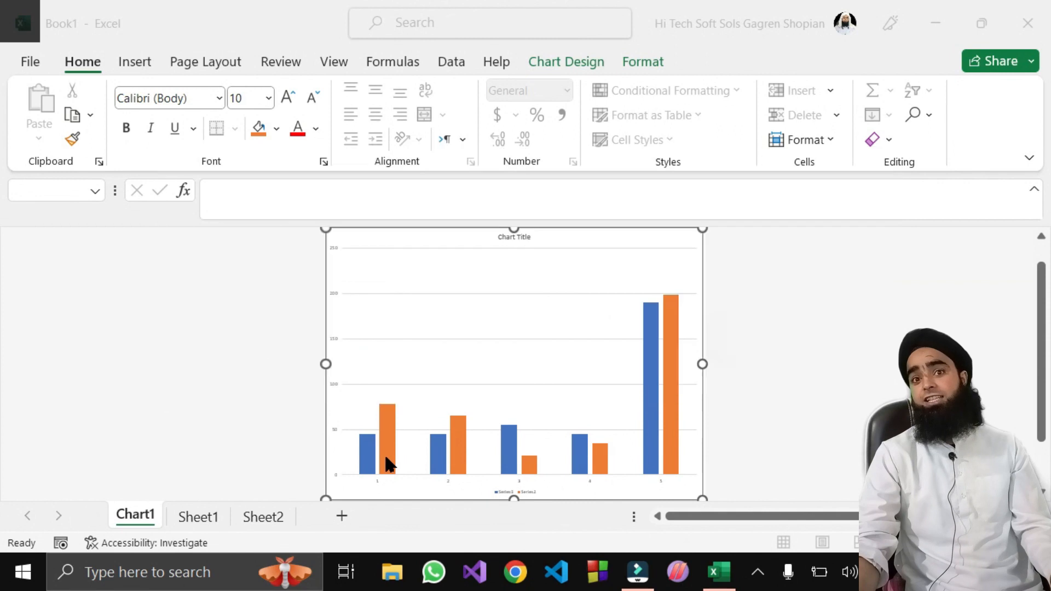
{"action": "left_click", "coordinate": [216, 518]}
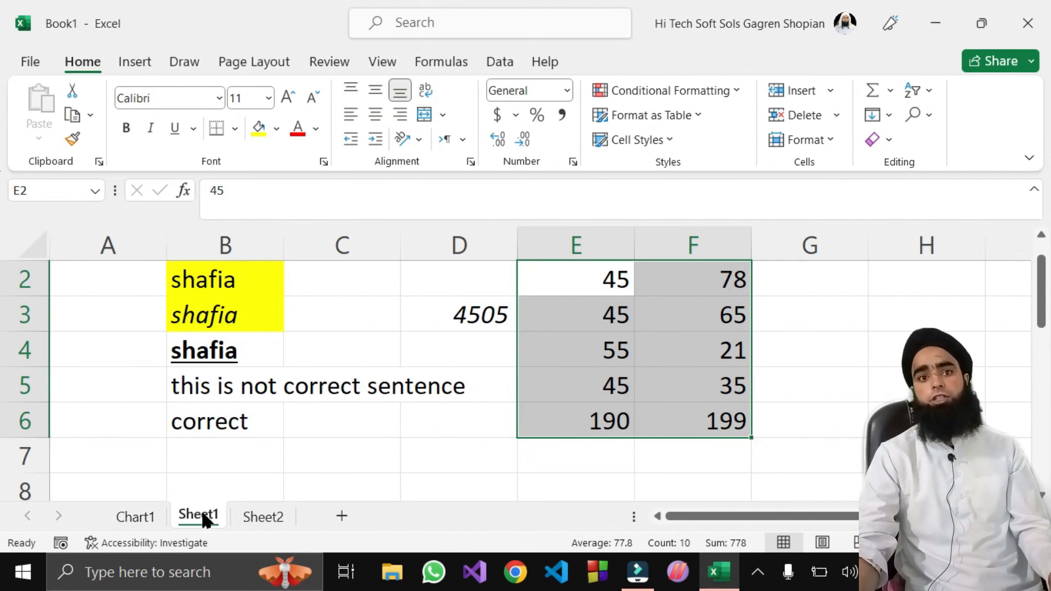
{"action": "left_click", "coordinate": [137, 517]}
{"action": "mouse_move", "coordinate": [387, 446]}
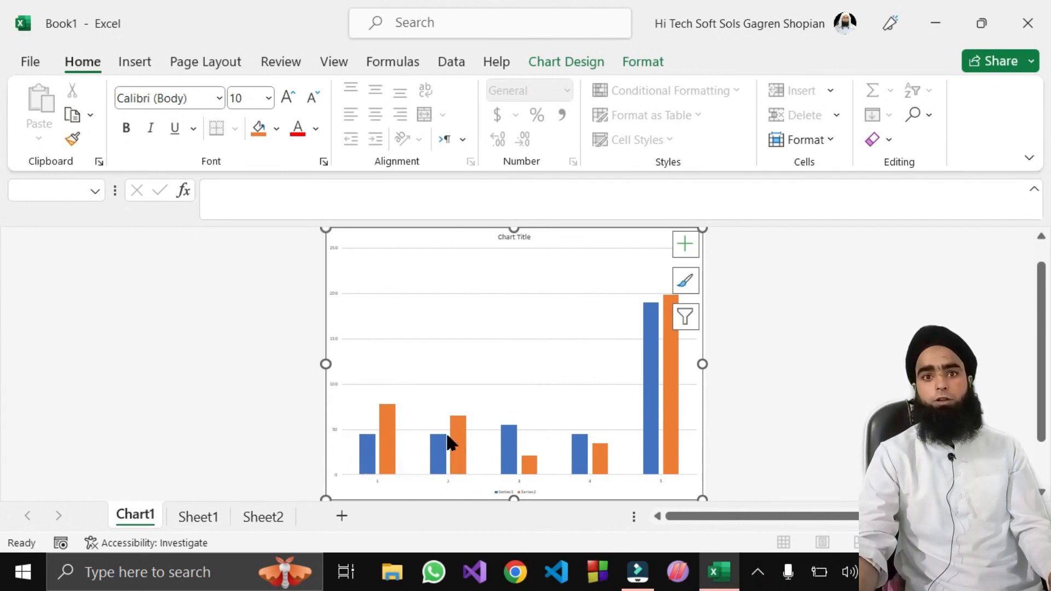
{"action": "left_click", "coordinate": [198, 517]}
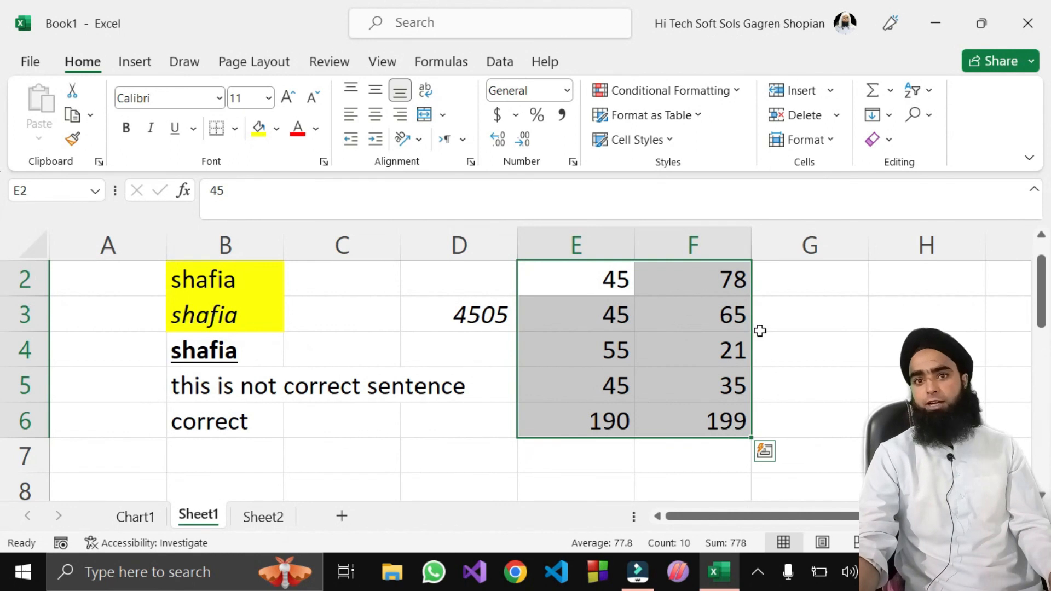
{"action": "left_click", "coordinate": [148, 518]}
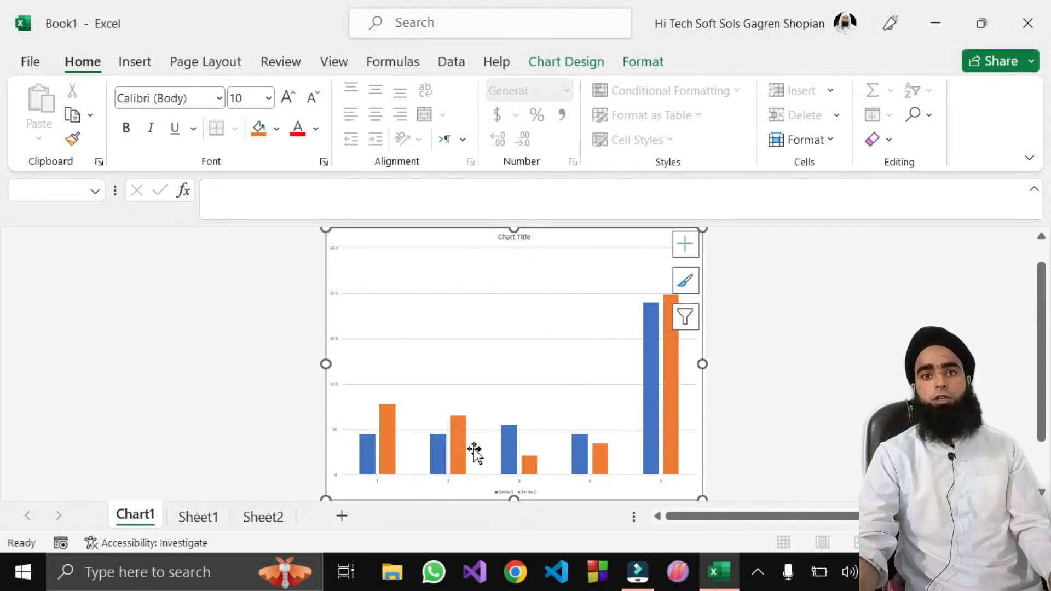
{"action": "mouse_move", "coordinate": [465, 442]}
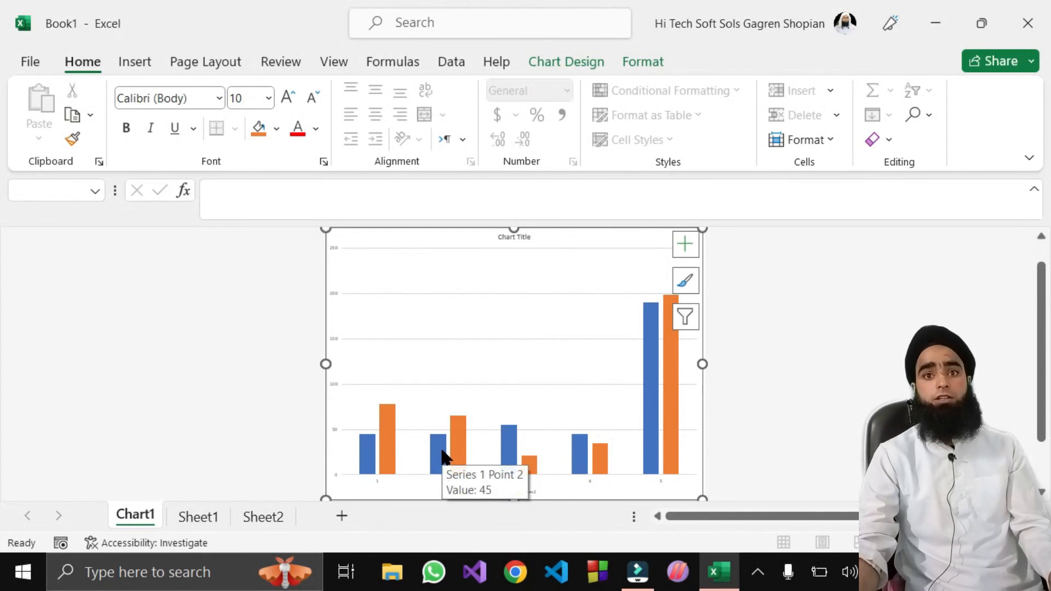
Set cell E2 on Sheet1 to 95 and check the first pair of columns on the chart sheet
{"action": "left_click", "coordinate": [196, 520]}
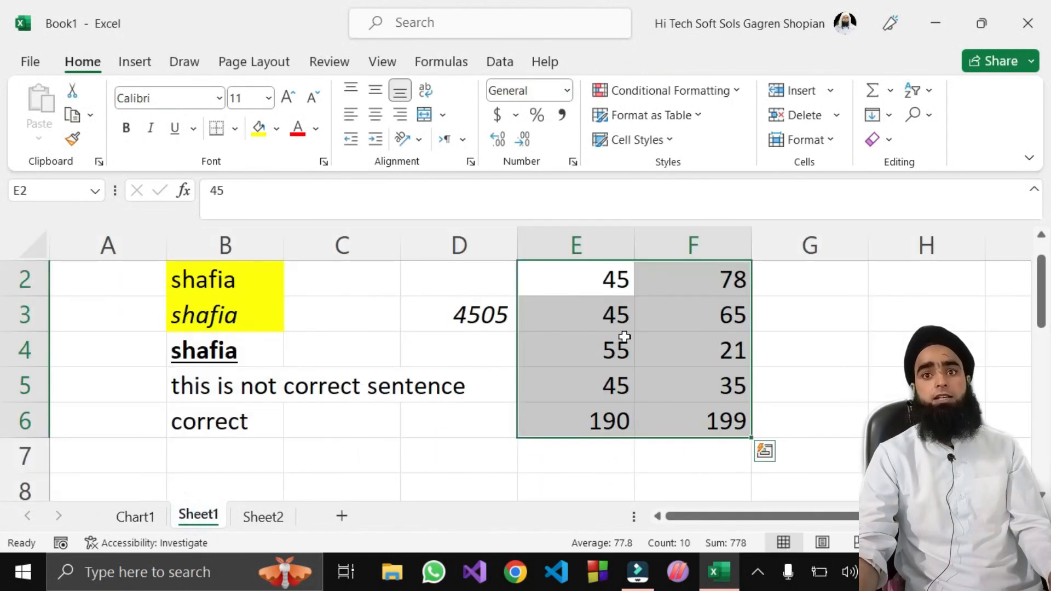
{"action": "left_click", "coordinate": [598, 281]}
{"action": "double_click", "coordinate": [618, 282]}
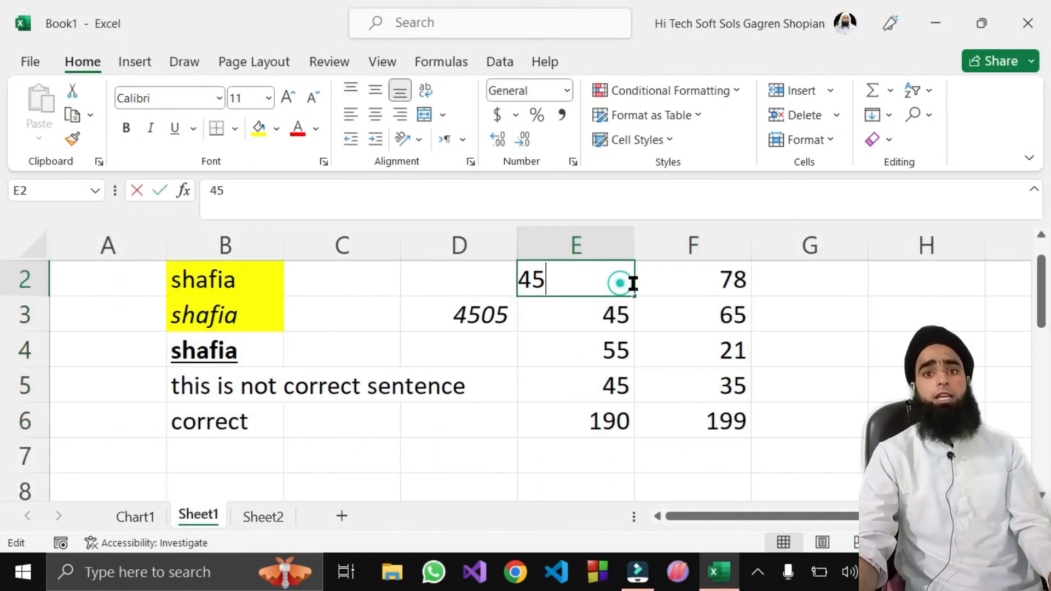
{"action": "key", "text": "BackSpace"}
{"action": "key", "text": "BackSpace"}
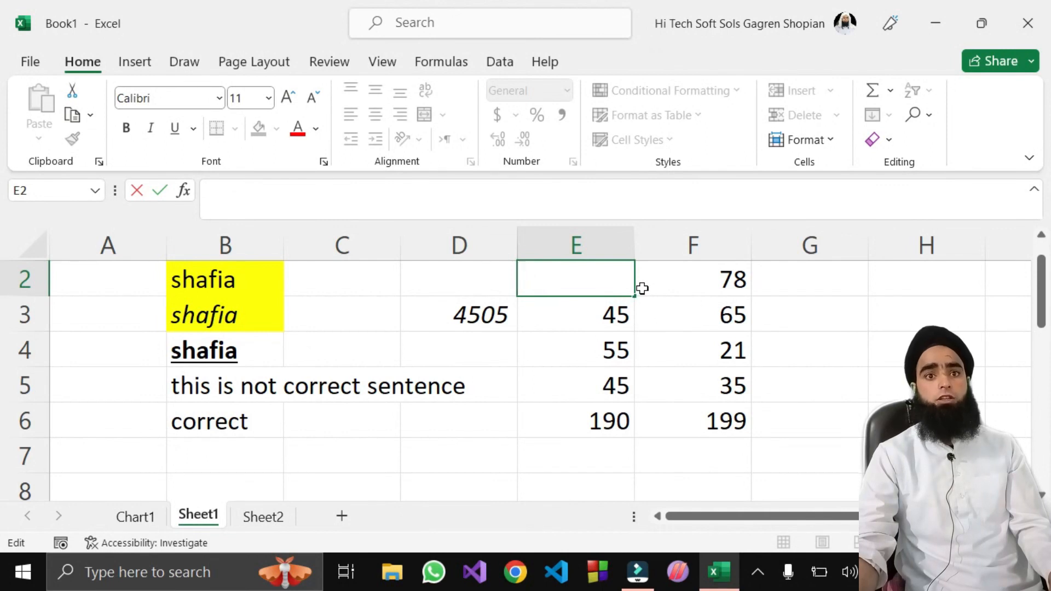
{"action": "type", "text": "95"}
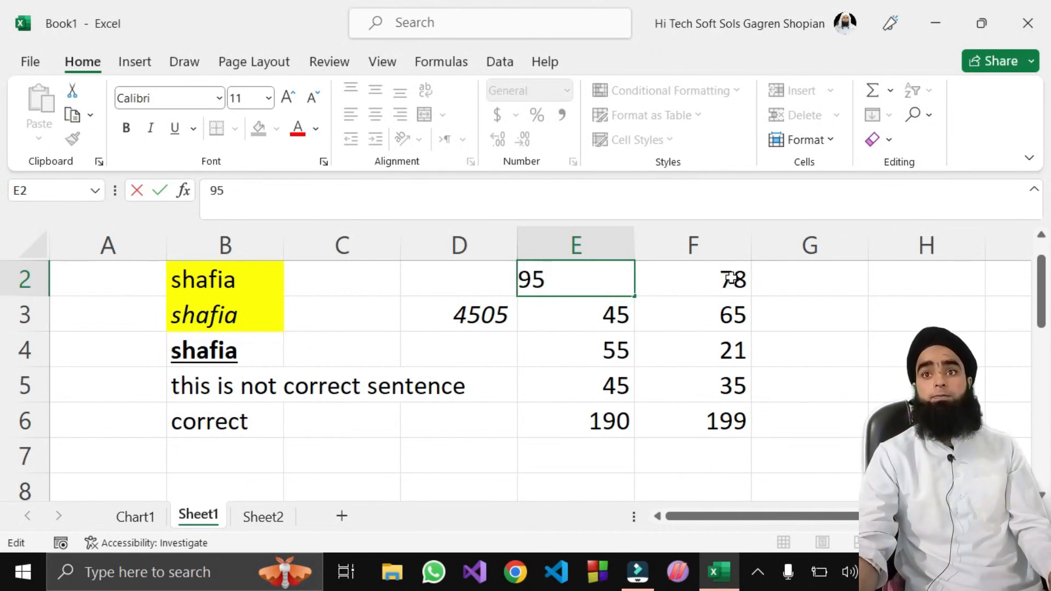
{"action": "left_click", "coordinate": [148, 513]}
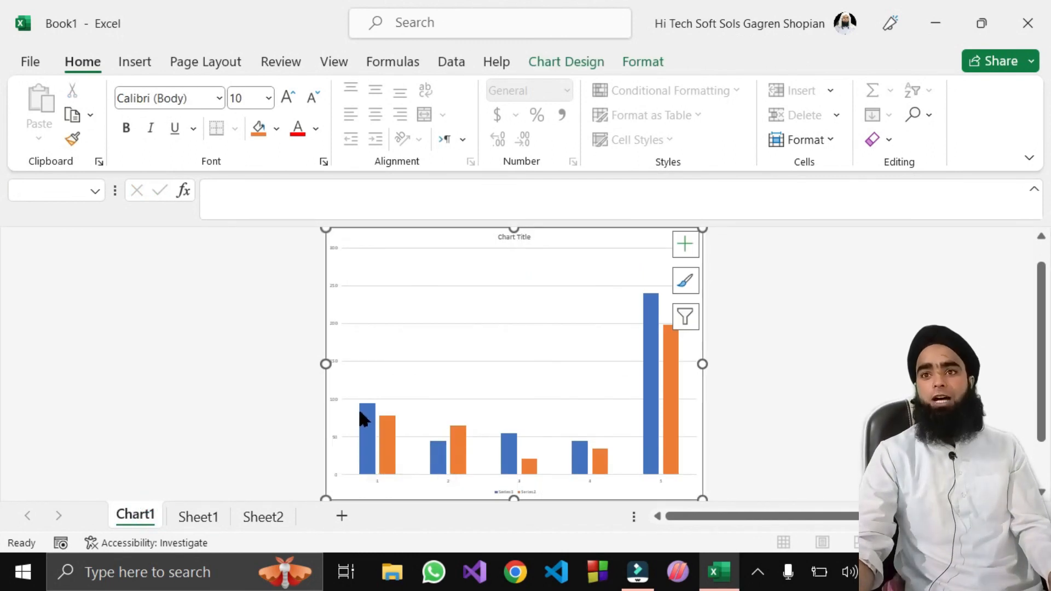
{"action": "mouse_move", "coordinate": [362, 408]}
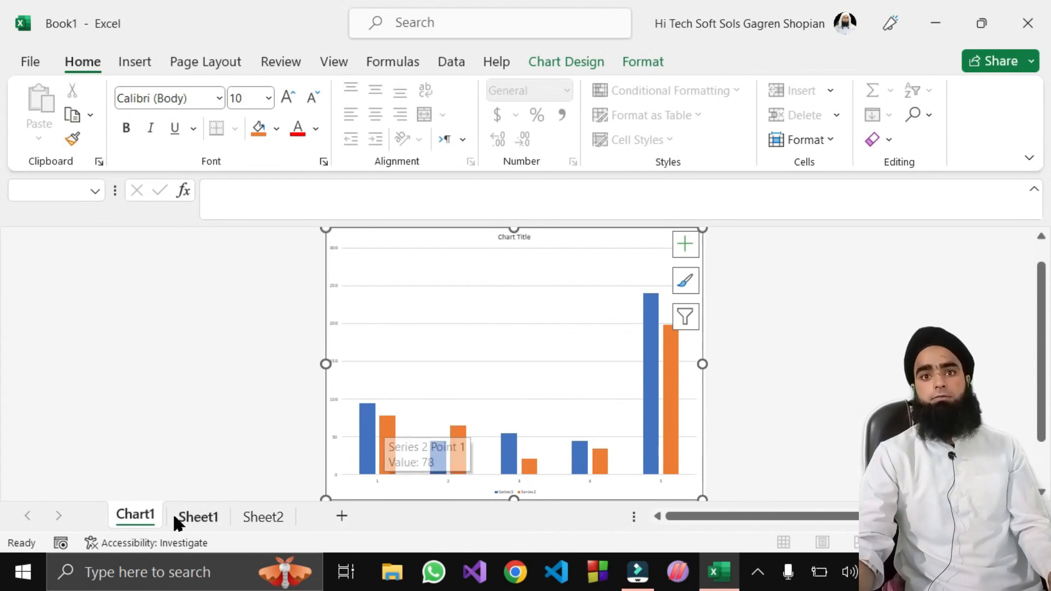
Set cell E3 on Sheet1 to 445 and check the second and fifth blue columns on the chart sheet
{"action": "left_click", "coordinate": [196, 516]}
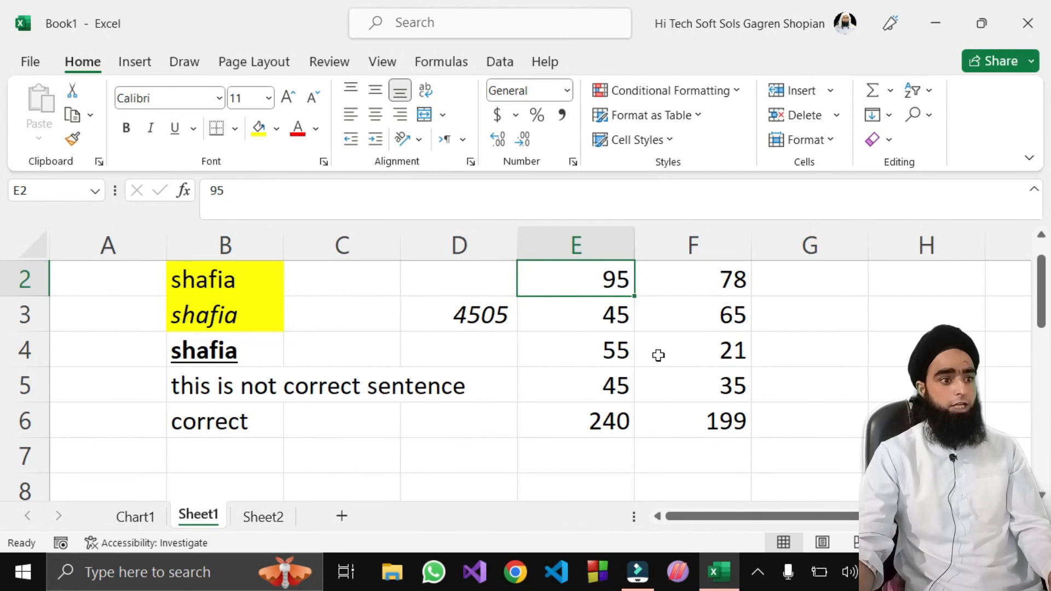
{"action": "double_click", "coordinate": [605, 313]}
{"action": "left_click_drag", "start_coordinate": [605, 313], "coordinate": [366, 304]}
{"action": "type", "text": "4"}
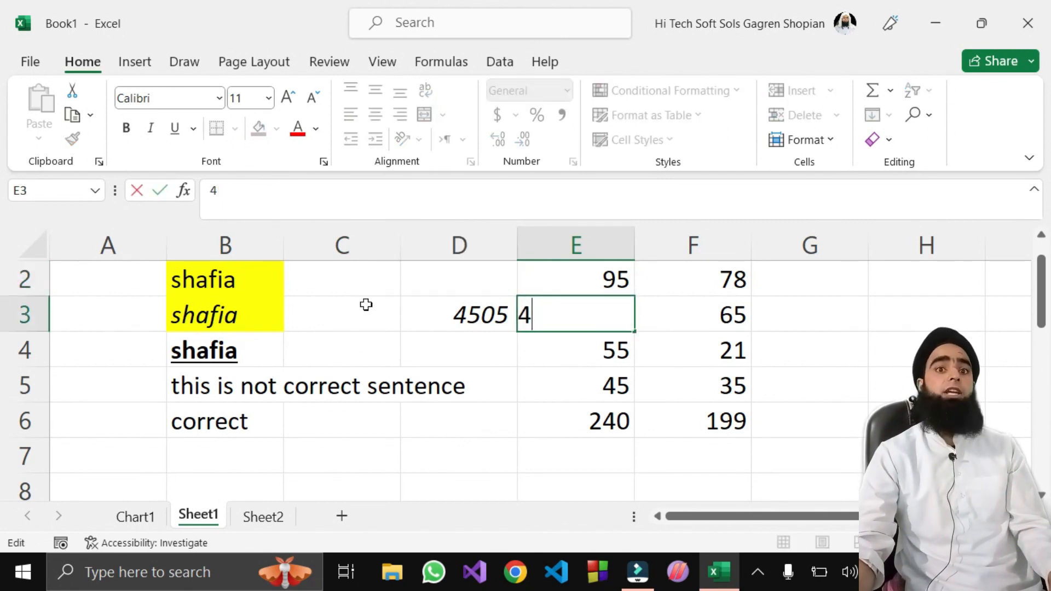
{"action": "type", "text": "45"}
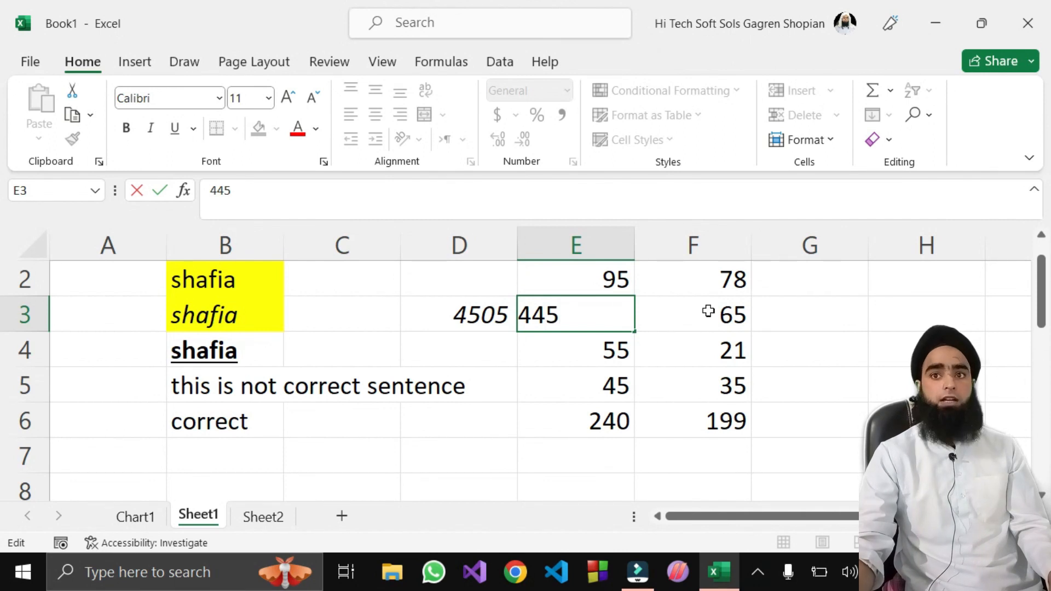
{"action": "left_click", "coordinate": [131, 516]}
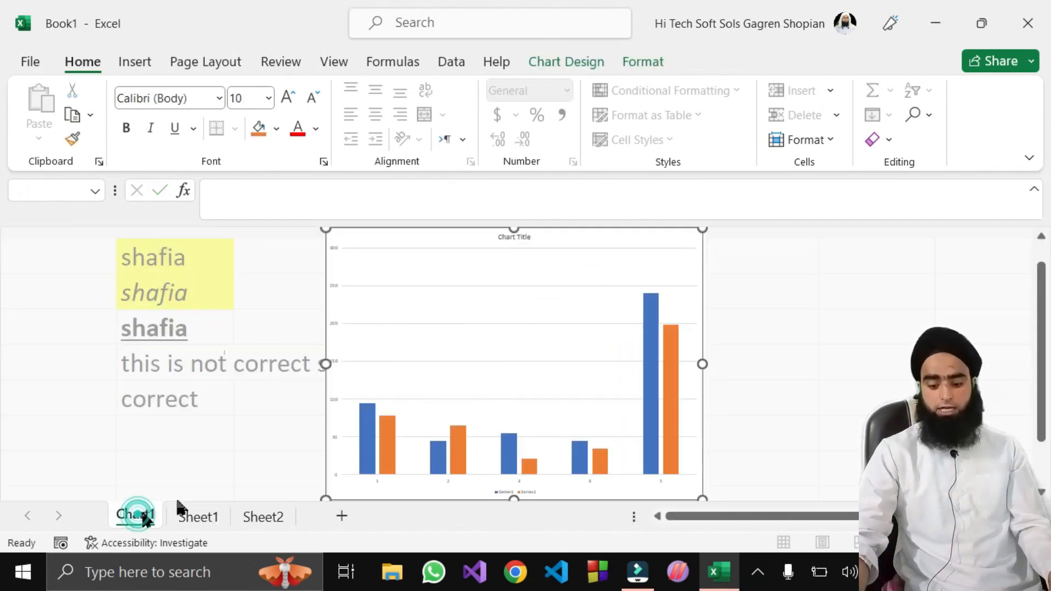
{"action": "mouse_move", "coordinate": [441, 359]}
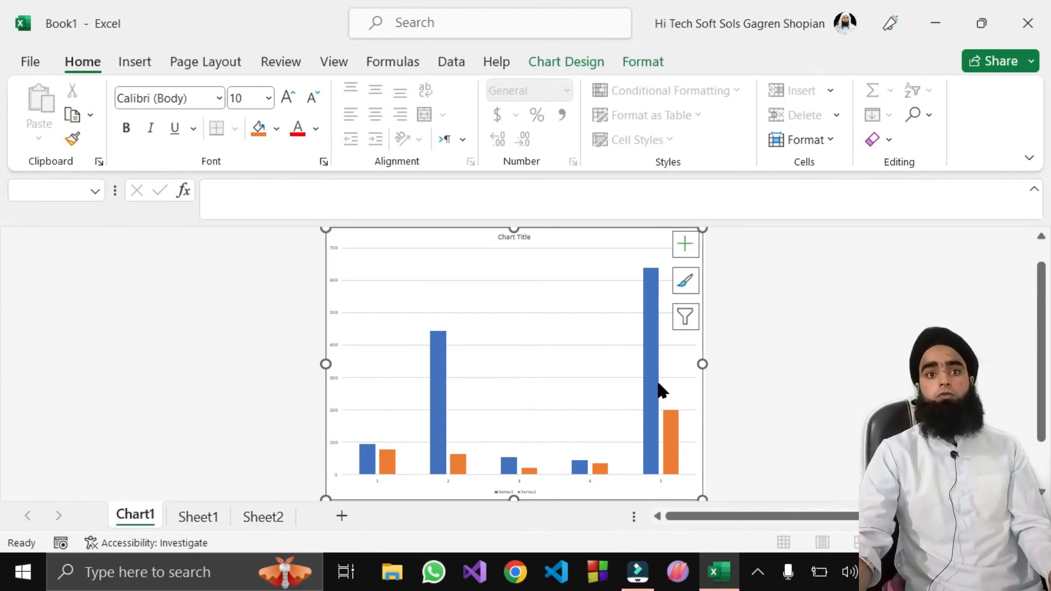
{"action": "mouse_move", "coordinate": [661, 389]}
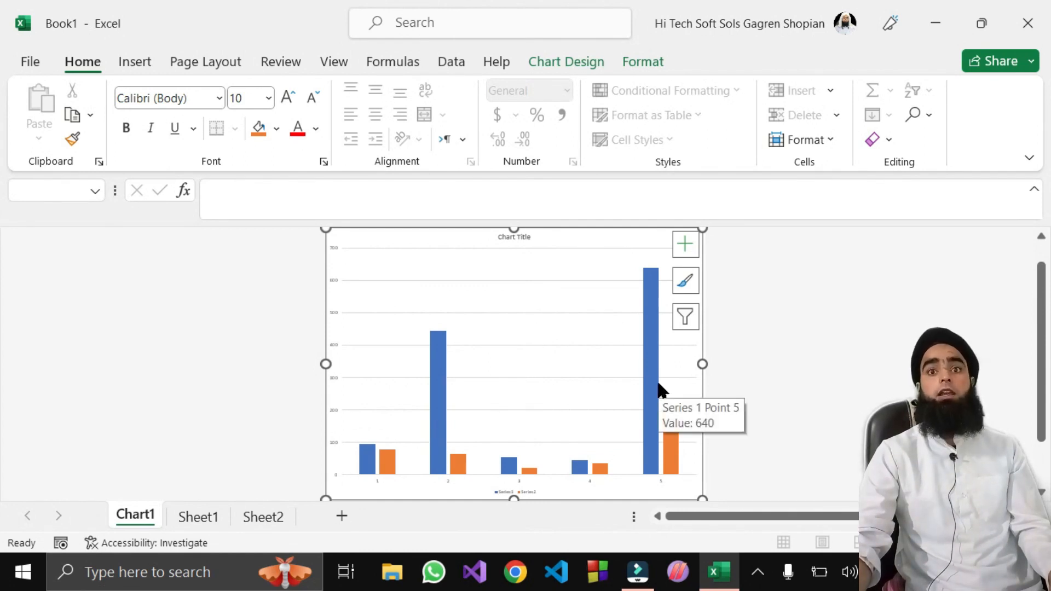
Examine the SUM formula in cell E6 on Sheet1 and the cells it references, leaving the formula as it is
{"action": "key", "text": "alt+Tab"}
{"action": "key", "text": "alt+Tab"}
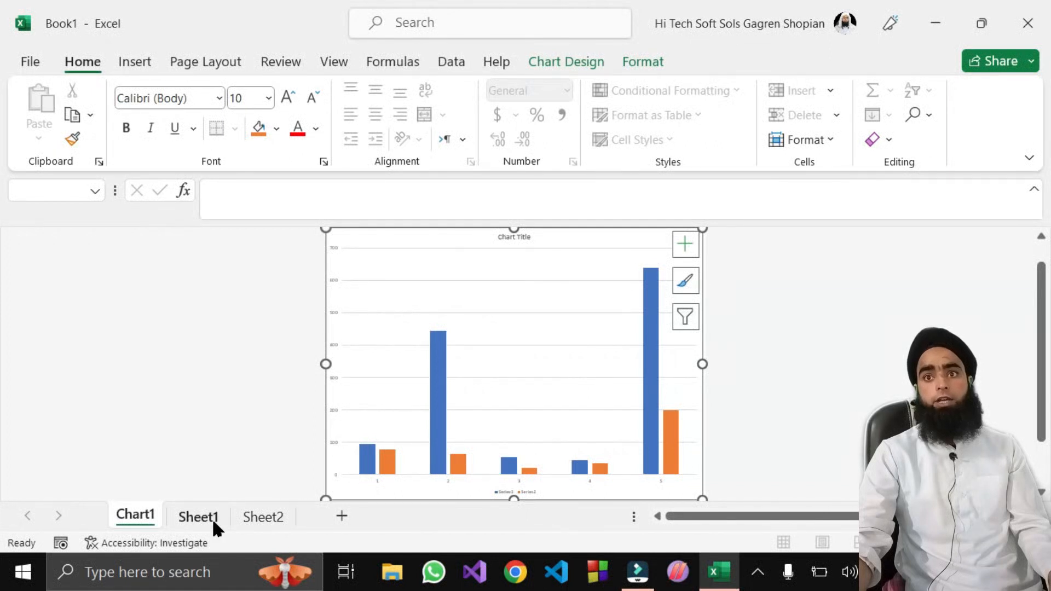
{"action": "left_click", "coordinate": [213, 521]}
{"action": "left_click", "coordinate": [615, 422]}
{"action": "key", "text": "alt+equal"}
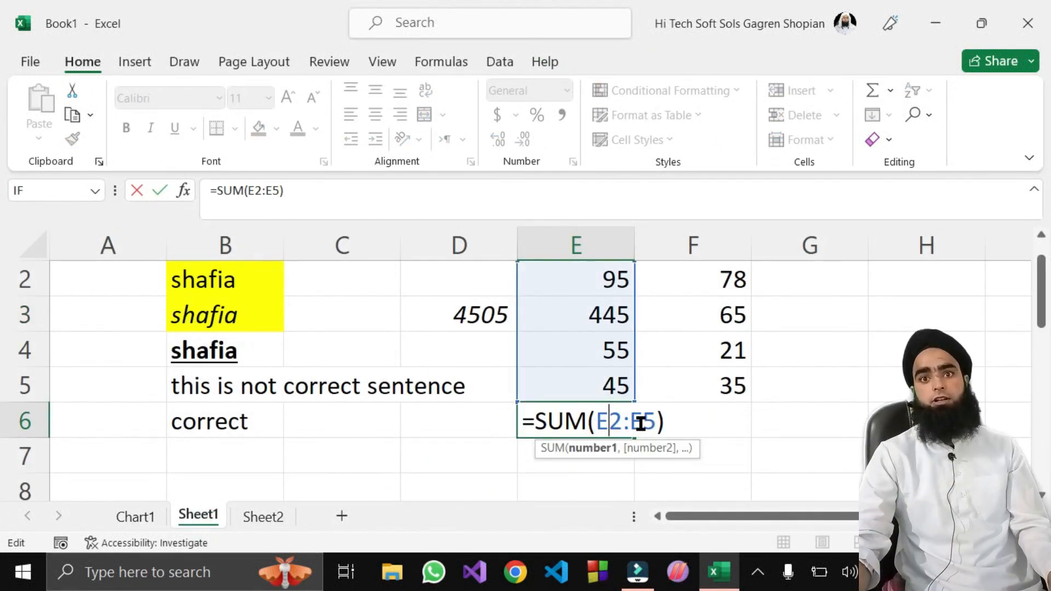
{"action": "scroll", "coordinate": [616, 314], "scroll_direction": "up", "scroll_amount": 1}
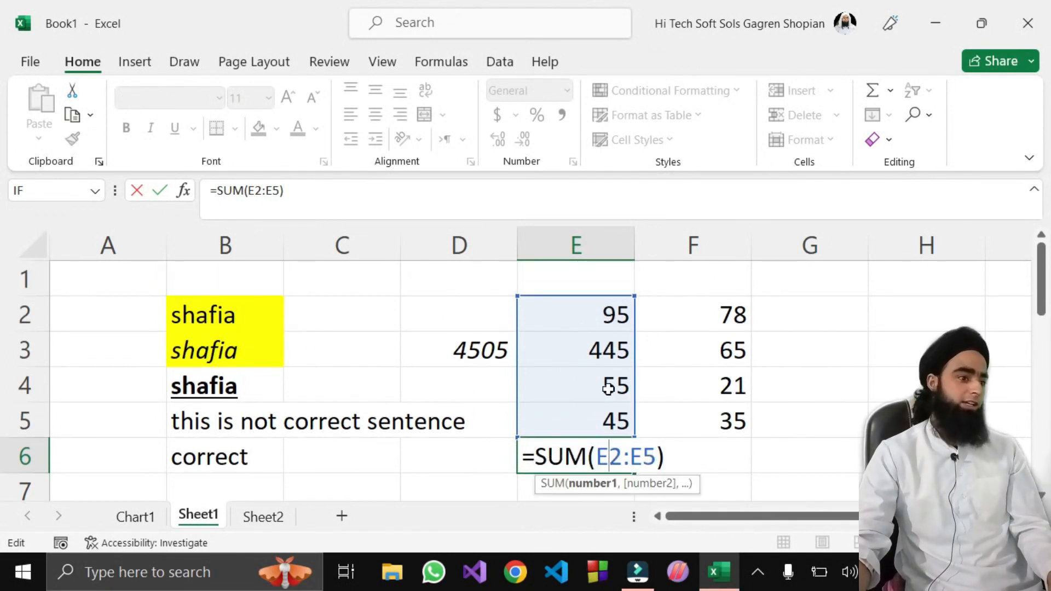
{"action": "key", "text": "End"}
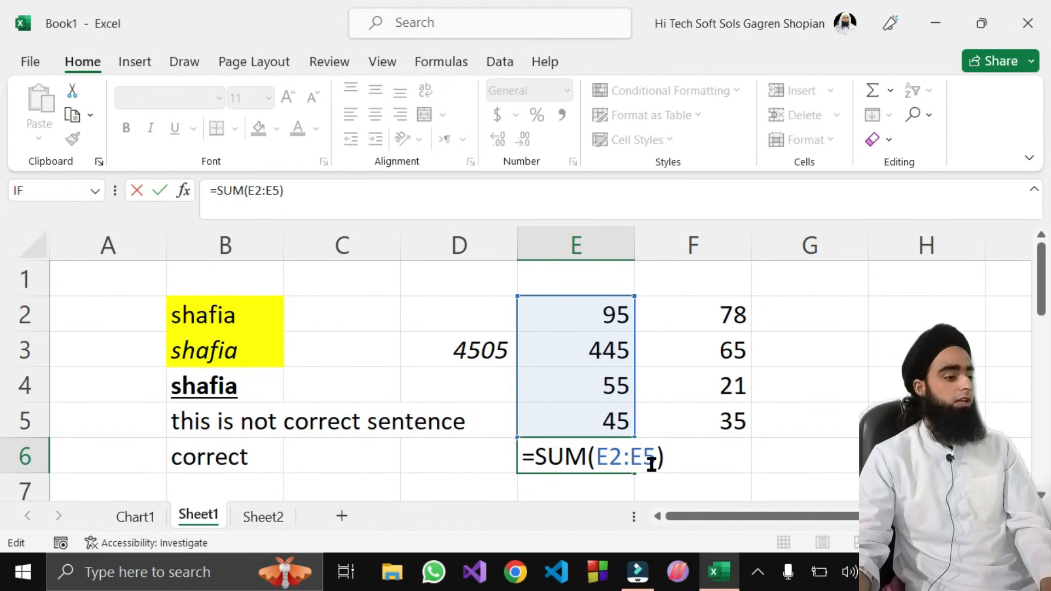
{"action": "left_click", "coordinate": [761, 414]}
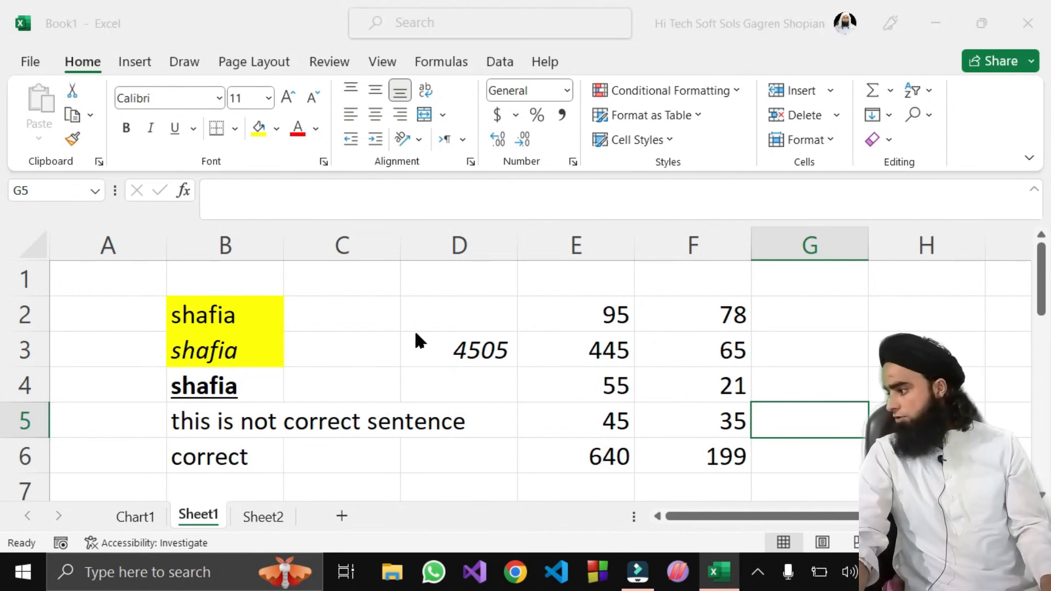
Start a Save As of the workbook, choosing the E: drive as location and Test book 11 as file name
{"action": "key", "text": "F12"}
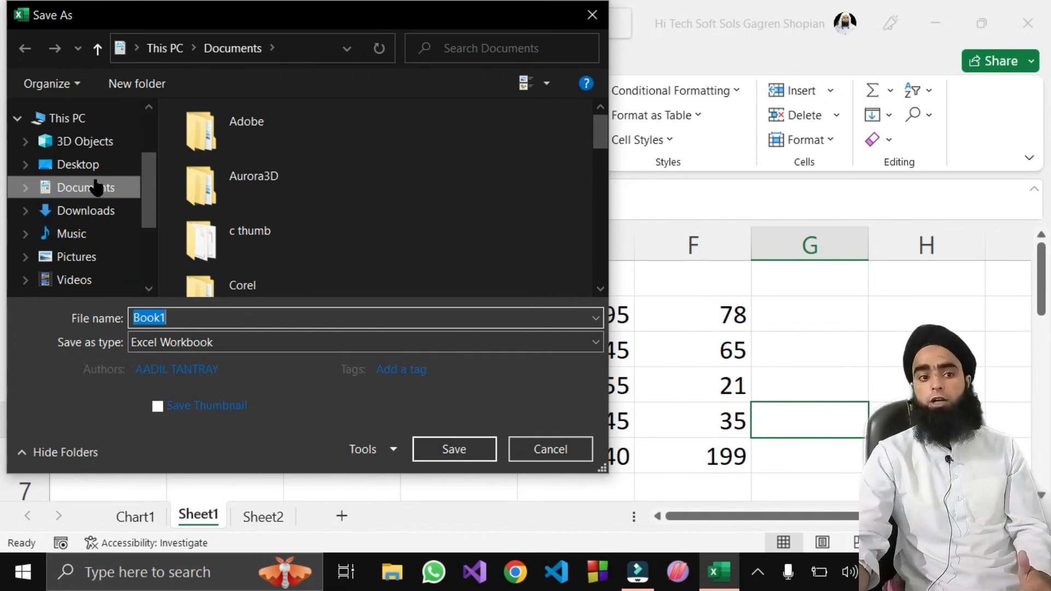
{"action": "left_click", "coordinate": [82, 256]}
{"action": "scroll", "coordinate": [77, 262], "scroll_direction": "down", "scroll_amount": 2}
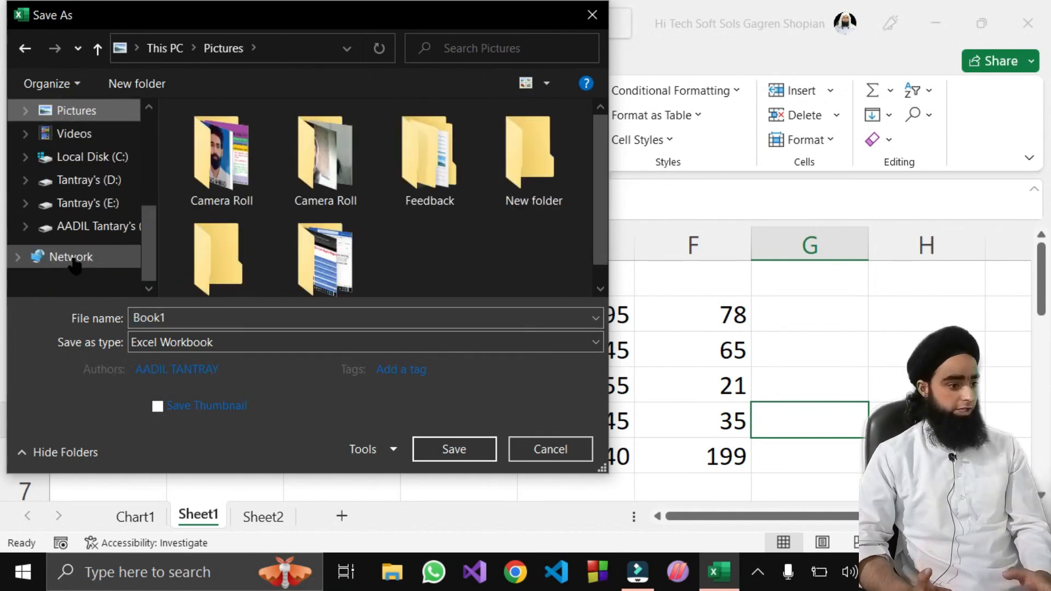
{"action": "left_click", "coordinate": [78, 211]}
{"action": "double_click", "coordinate": [195, 312]}
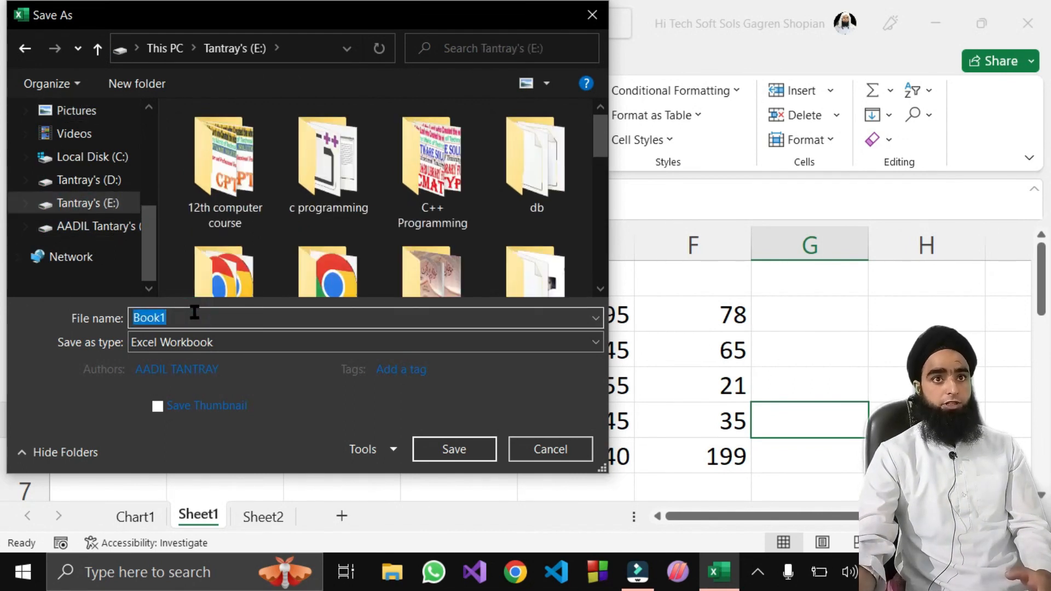
{"action": "key", "text": "BackSpace"}
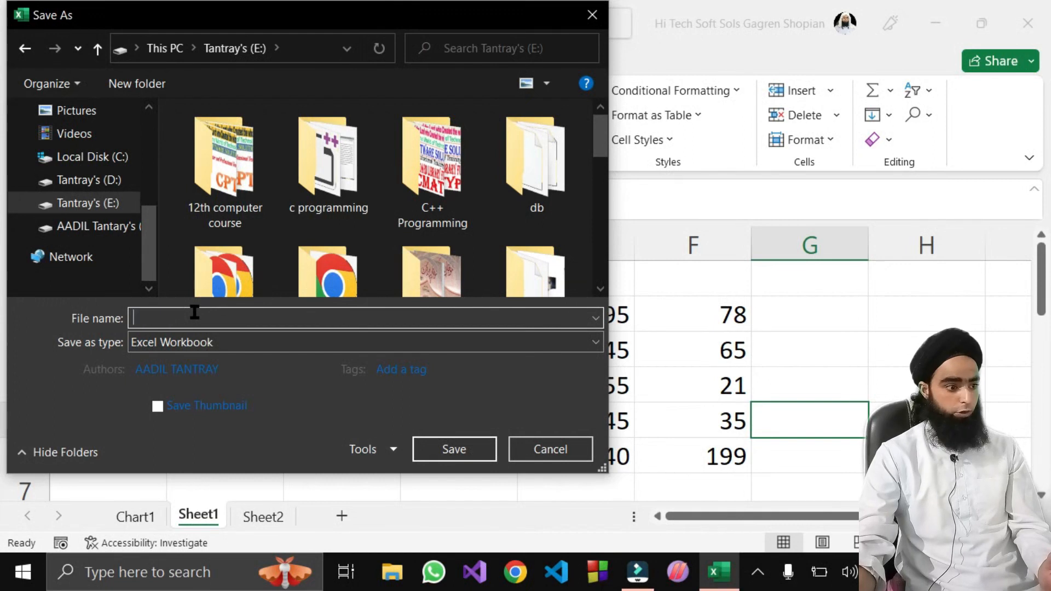
{"action": "type", "text": "Test b"}
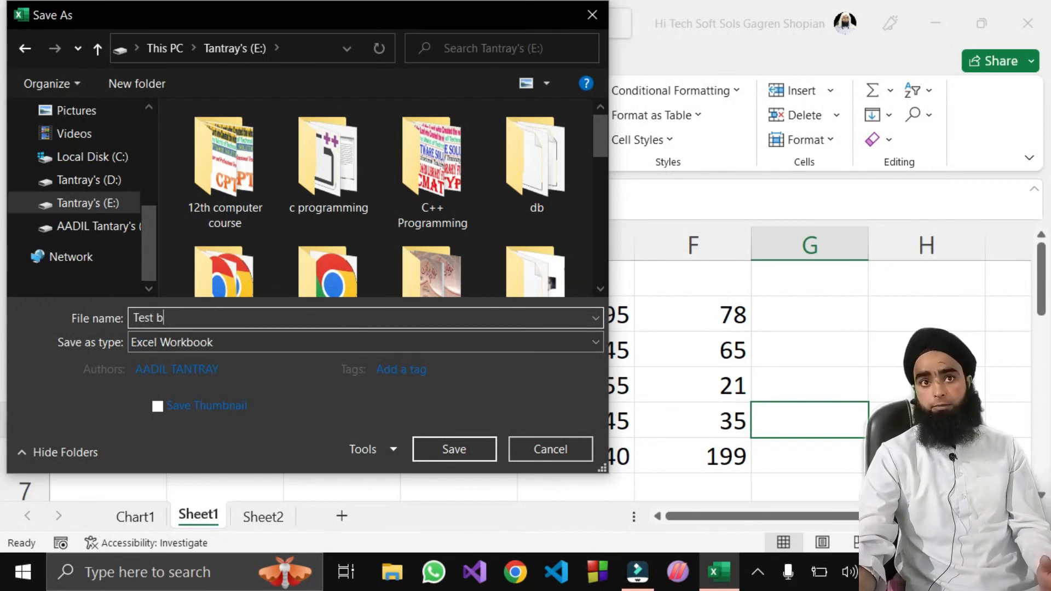
{"action": "type", "text": "ook 11"}
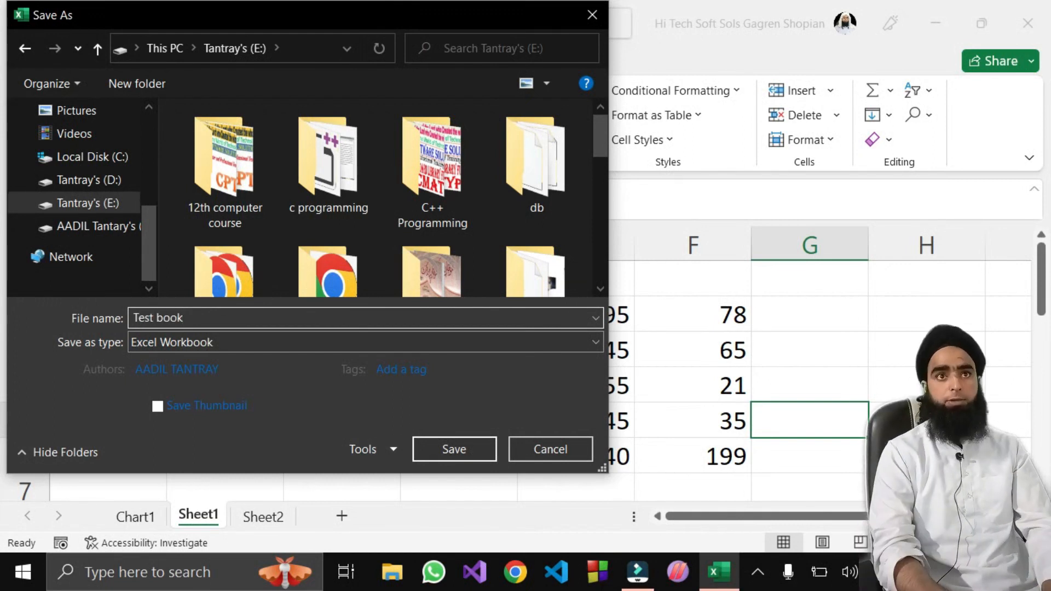
Review the available file types, keeping Excel Workbook, and move the Save As dialog off the screen's upper edge
{"action": "left_click", "coordinate": [214, 342]}
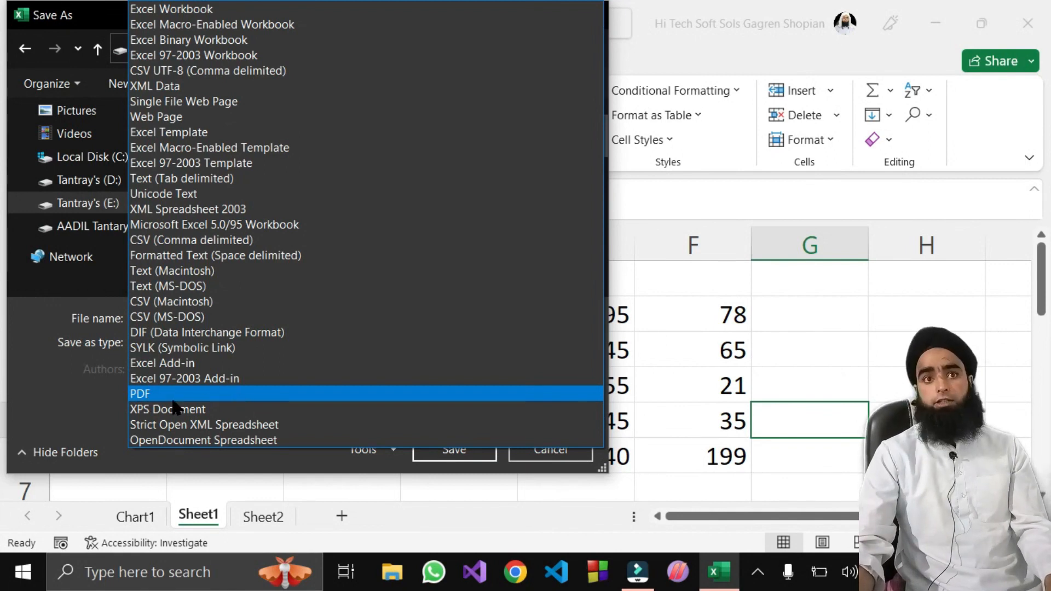
{"action": "left_click", "coordinate": [704, 293]}
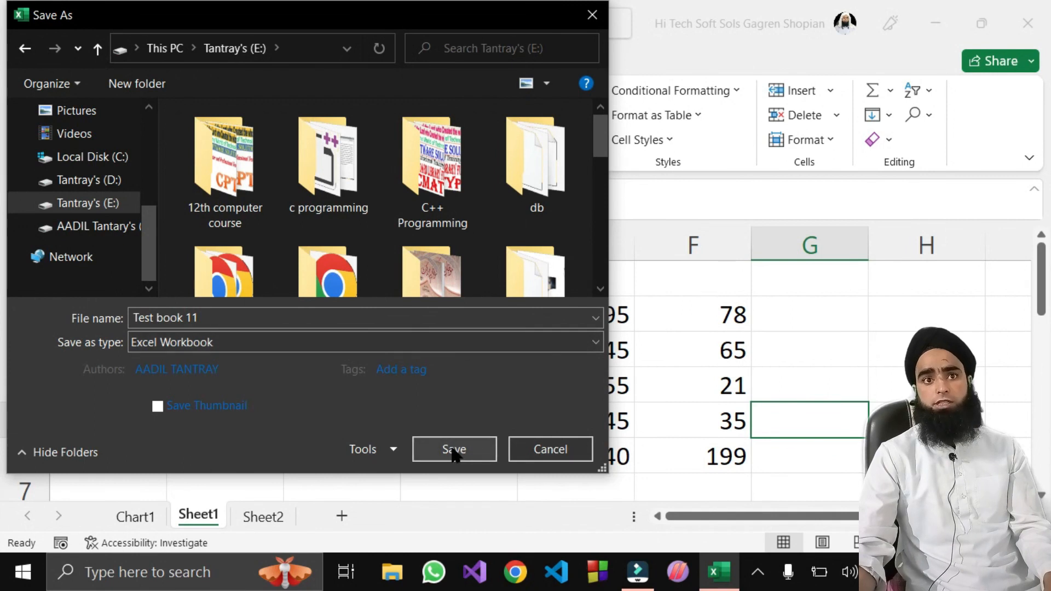
{"action": "left_click_drag", "start_coordinate": [379, 13], "coordinate": [409, 164]}
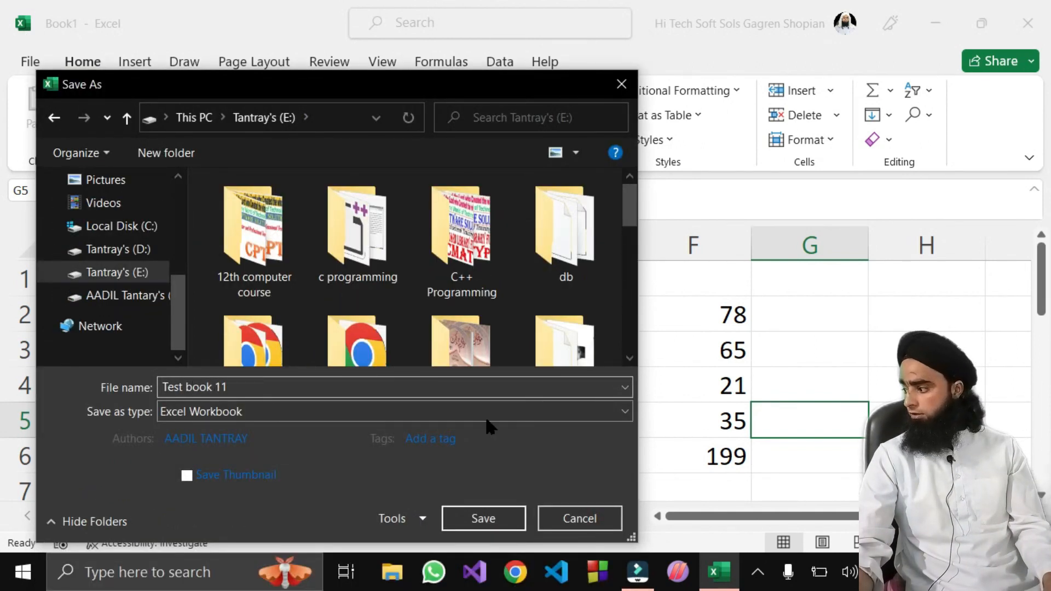
Finish saving the workbook as Test book 11, and save another copy on the same drive as Test book 12
{"action": "left_click", "coordinate": [469, 520]}
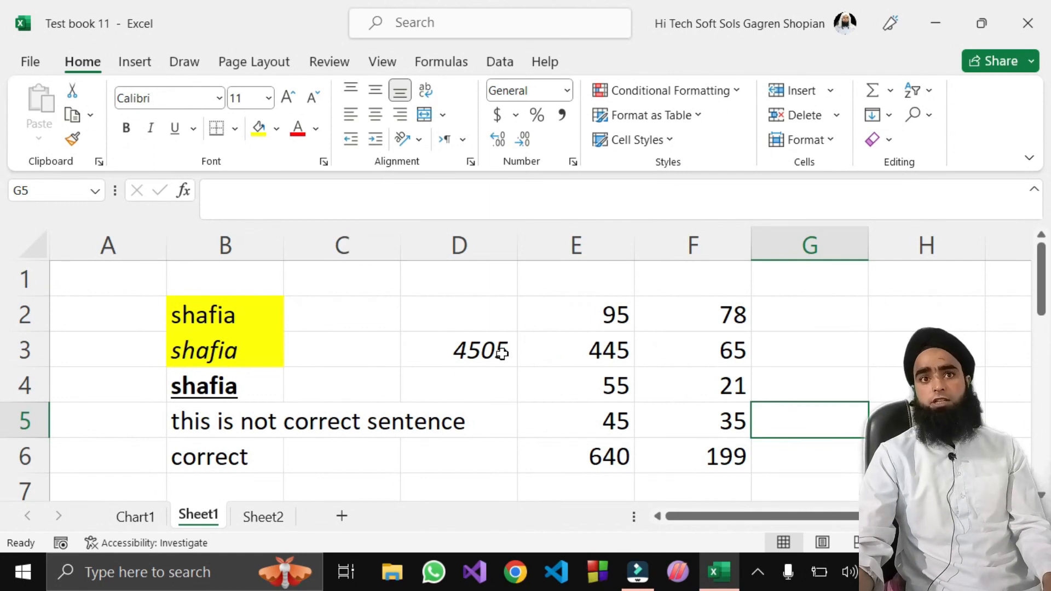
{"action": "key", "text": "F12"}
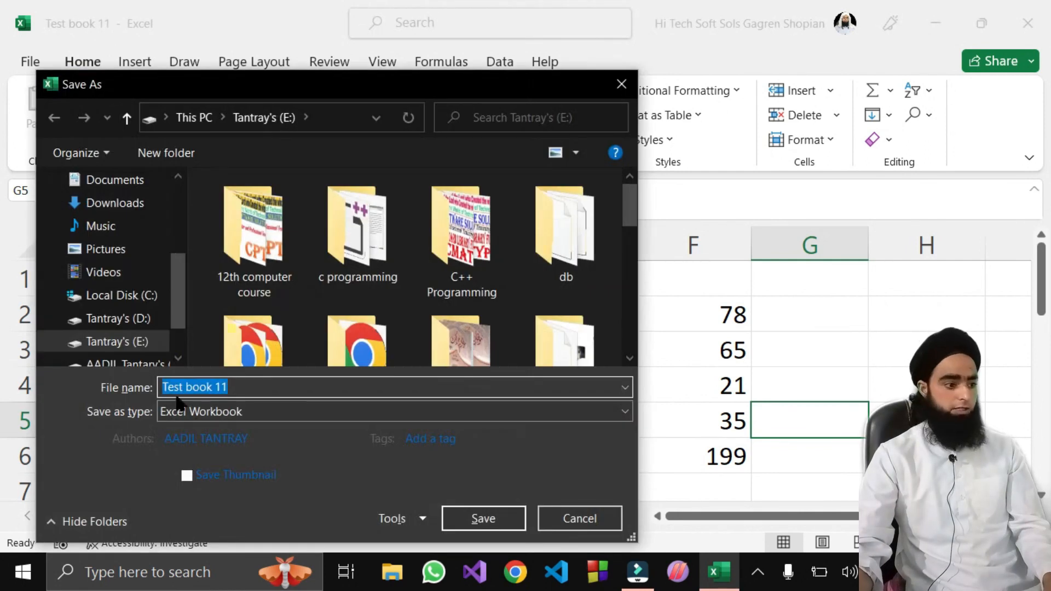
{"action": "left_click", "coordinate": [353, 382]}
{"action": "key", "text": "BackSpace"}
{"action": "type", "text": "2"}
{"action": "left_click", "coordinate": [479, 517]}
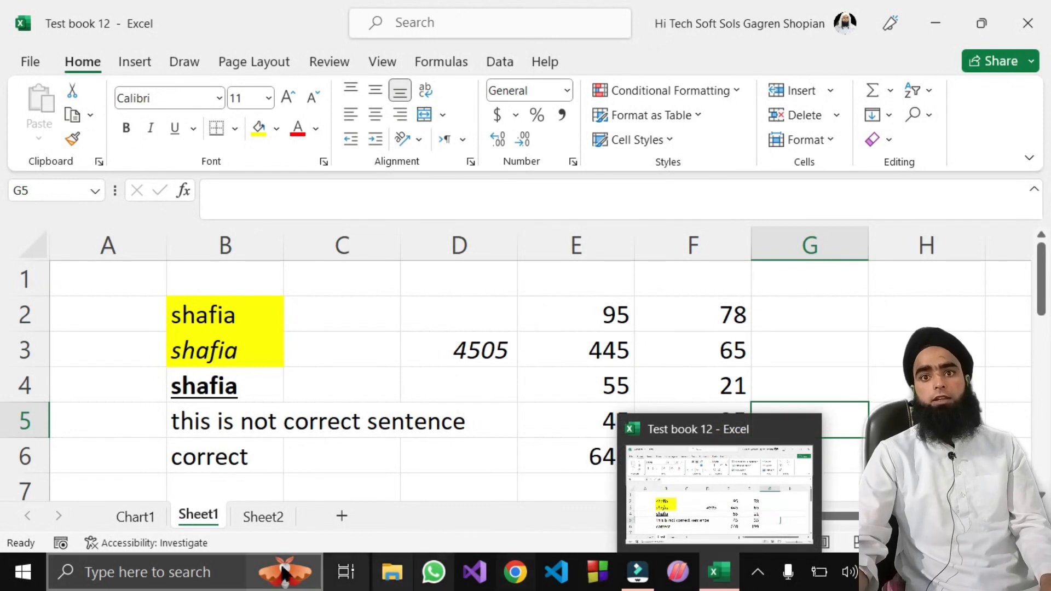
Switch to File Explorer and open Test book 12 from the recent files
{"action": "left_click", "coordinate": [393, 572]}
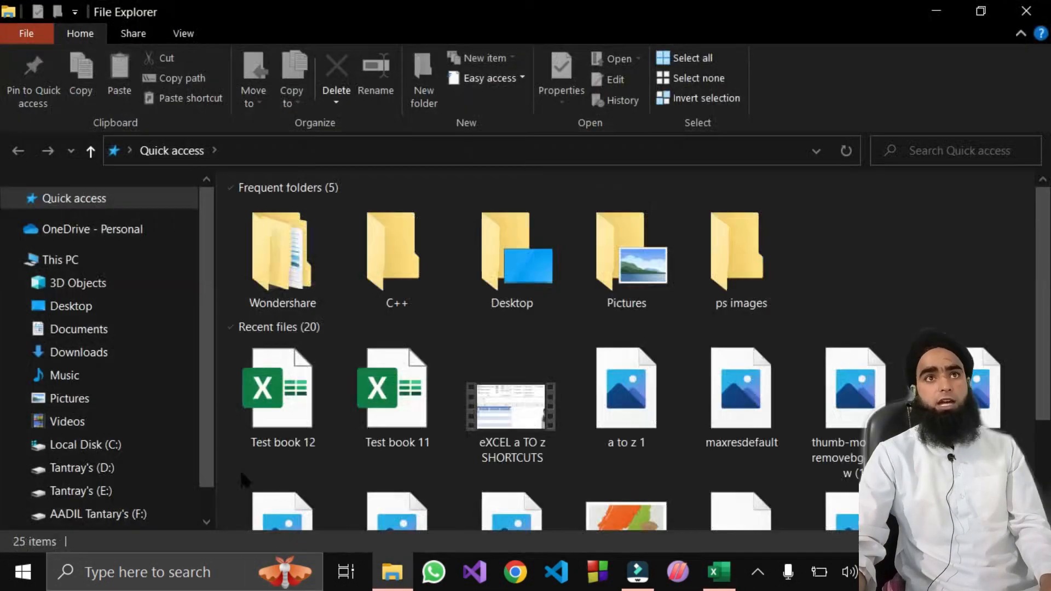
{"action": "double_click", "coordinate": [296, 451]}
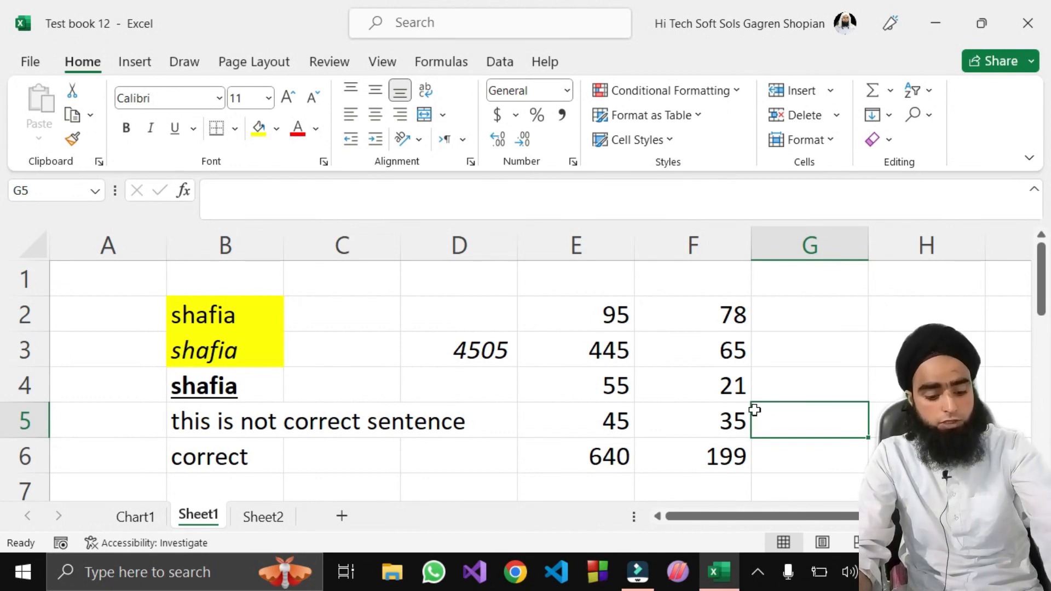
Delete cells A1:F6 on Sheet1 to clear the old data
{"action": "left_click", "coordinate": [824, 379]}
{"action": "left_click_drag", "start_coordinate": [86, 277], "coordinate": [694, 354]}
{"action": "left_click", "coordinate": [767, 116]}
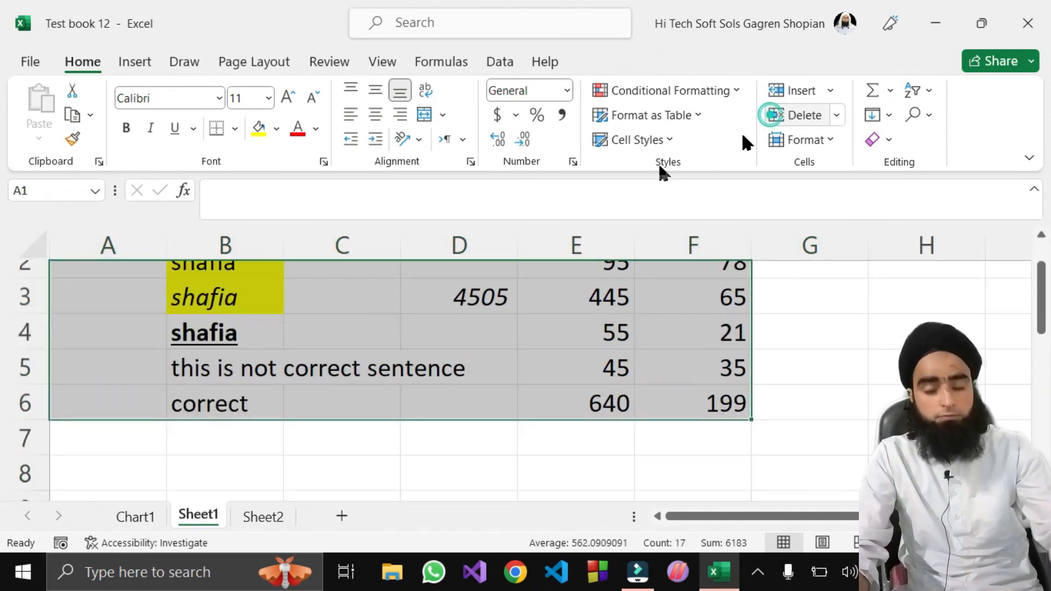
{"action": "left_click", "coordinate": [200, 323]}
Enter the current date, 25-07-2023, in cell A2
{"action": "left_click", "coordinate": [126, 307]}
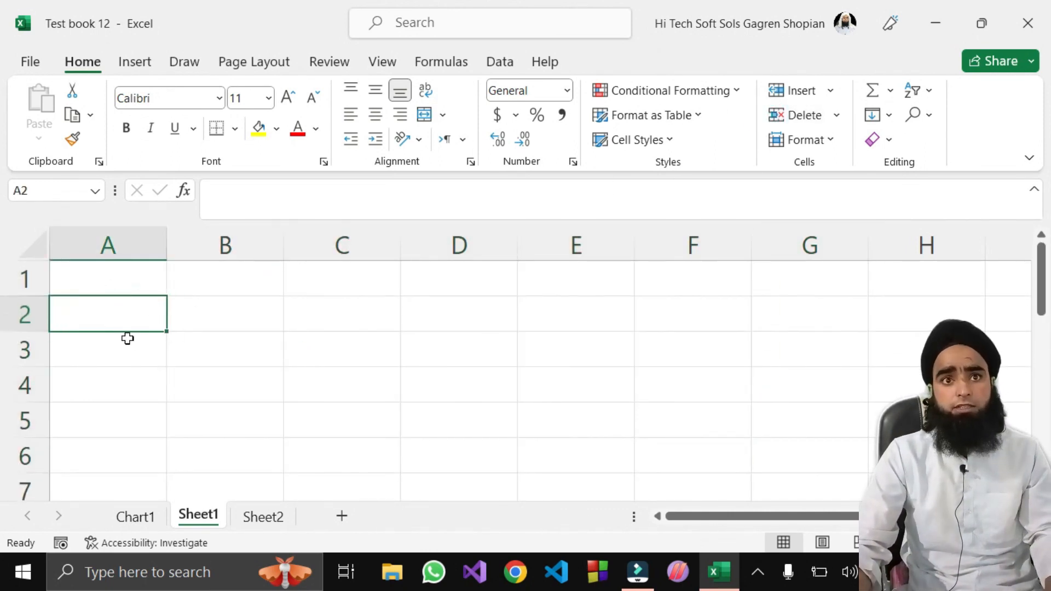
{"action": "type", "text": "25-07-2023"}
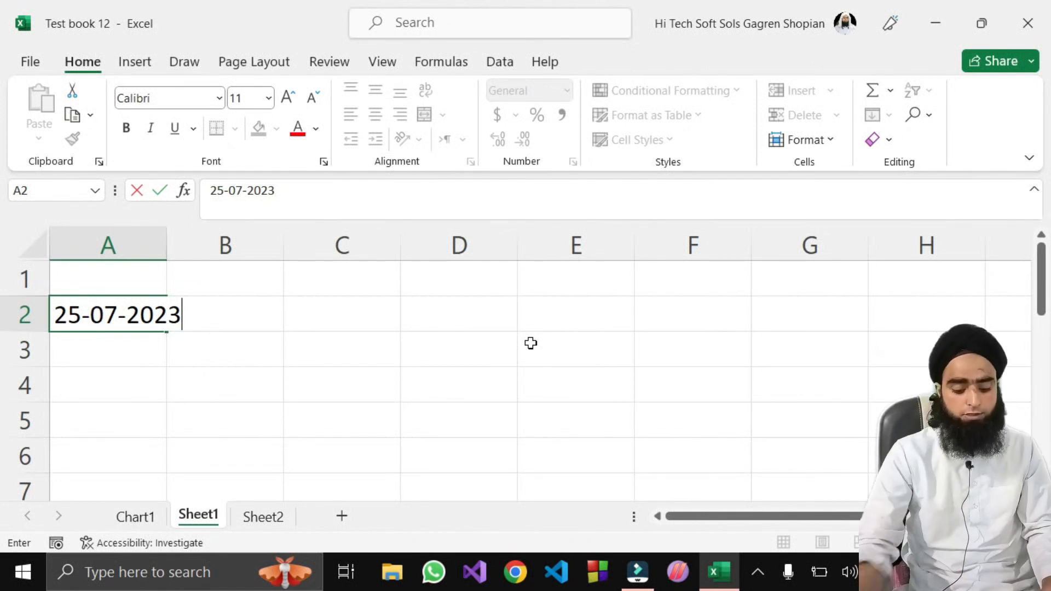
{"action": "left_click", "coordinate": [160, 349]}
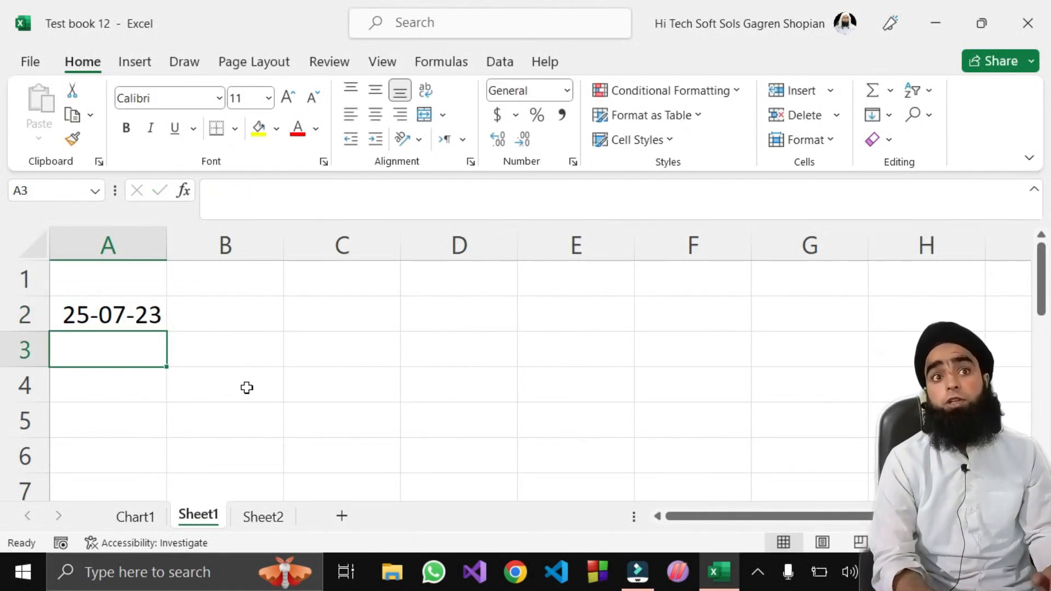
Enter the TODAY function in cell A3, adding the missing parentheses so the formula reads =today()
{"action": "type", "text": "=today"}
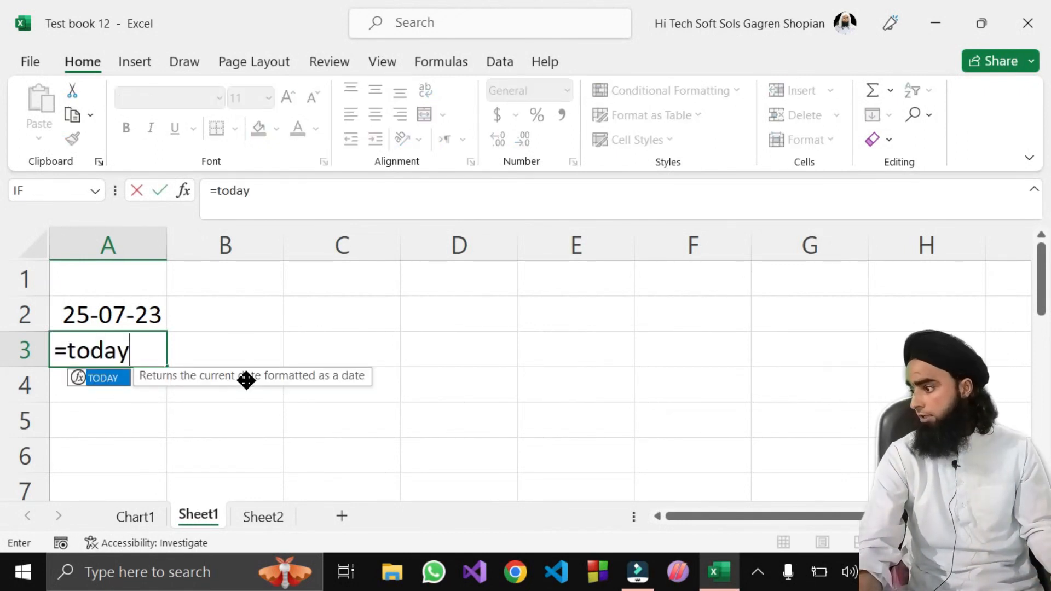
{"action": "key", "text": "Return"}
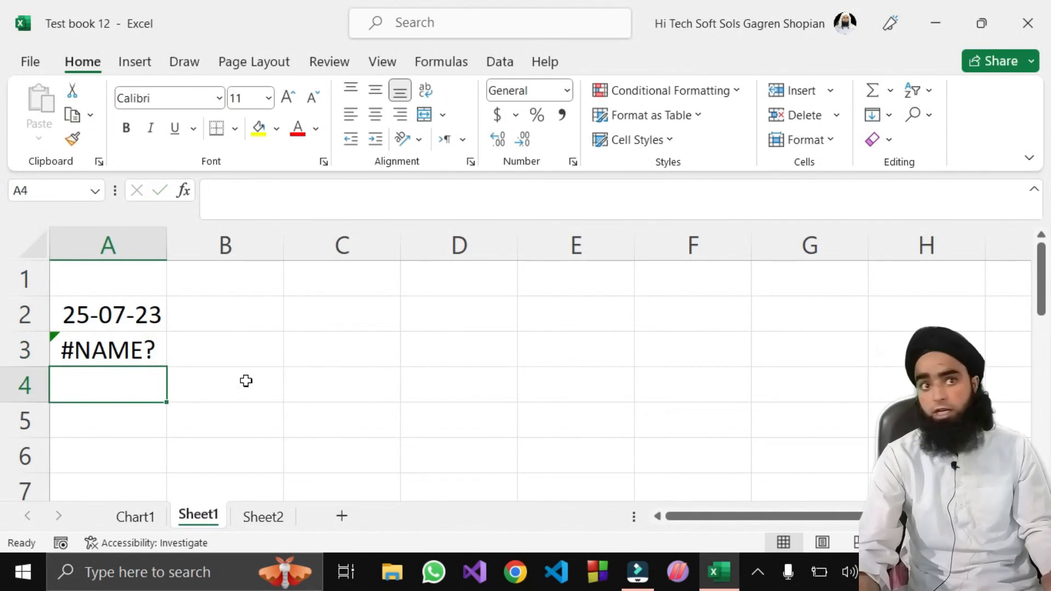
{"action": "double_click", "coordinate": [138, 355]}
{"action": "type", "text": "("}
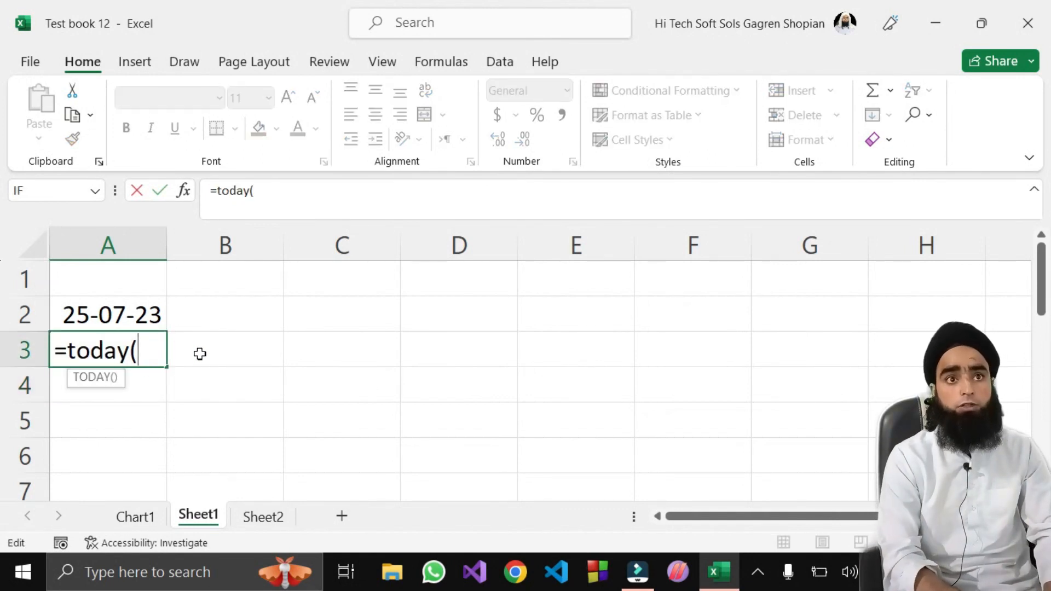
{"action": "type", "text": ")"}
{"action": "key", "text": "Return"}
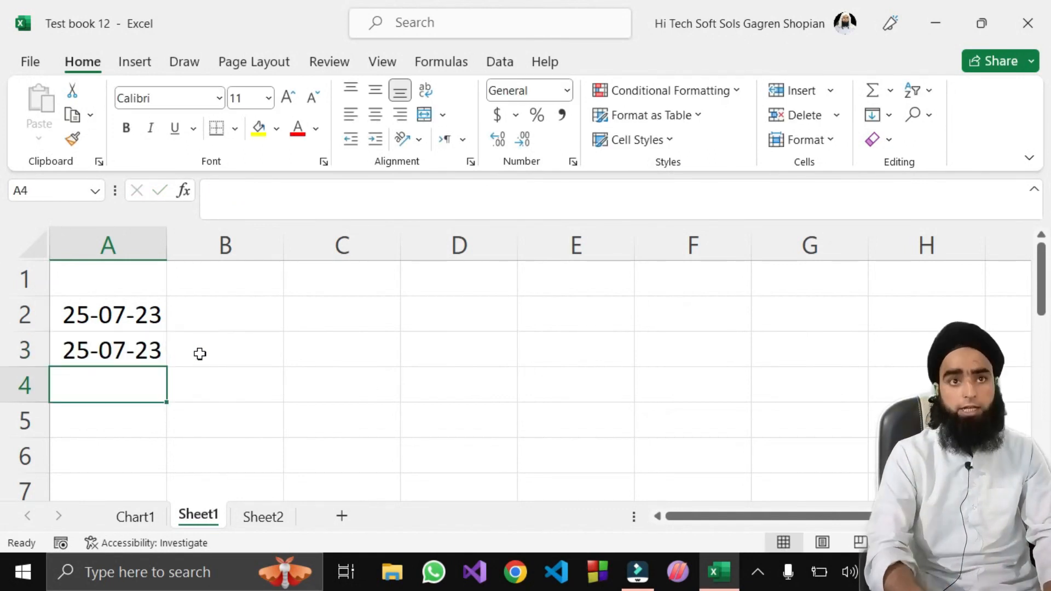
Insert the current date, 25-07-2023, in cell B2 and the current time, 10:53 AM, in cell B3
{"action": "double_click", "coordinate": [207, 322]}
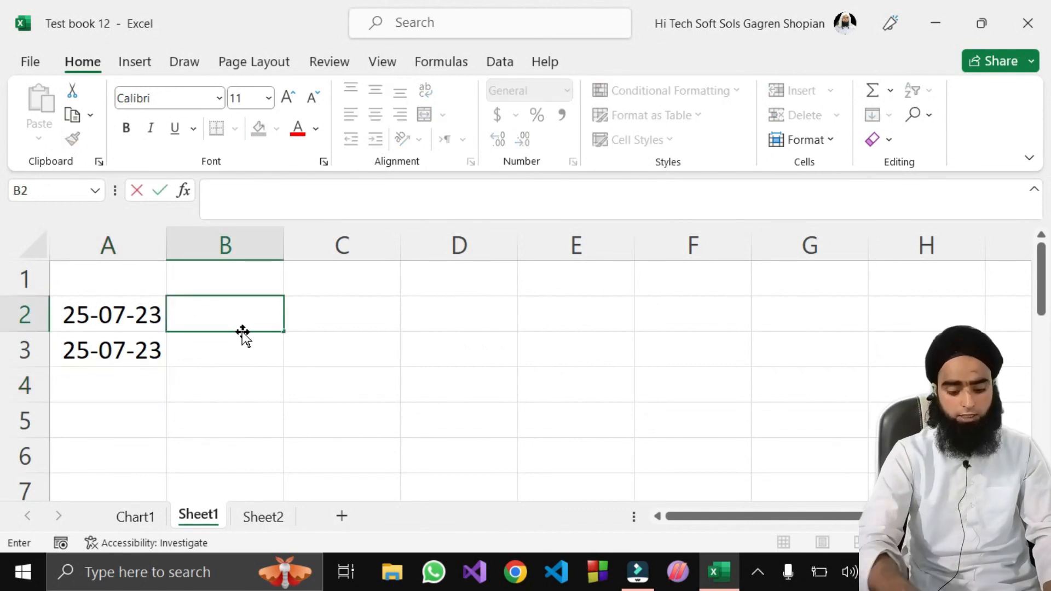
{"action": "type", "text": "25-07-2023"}
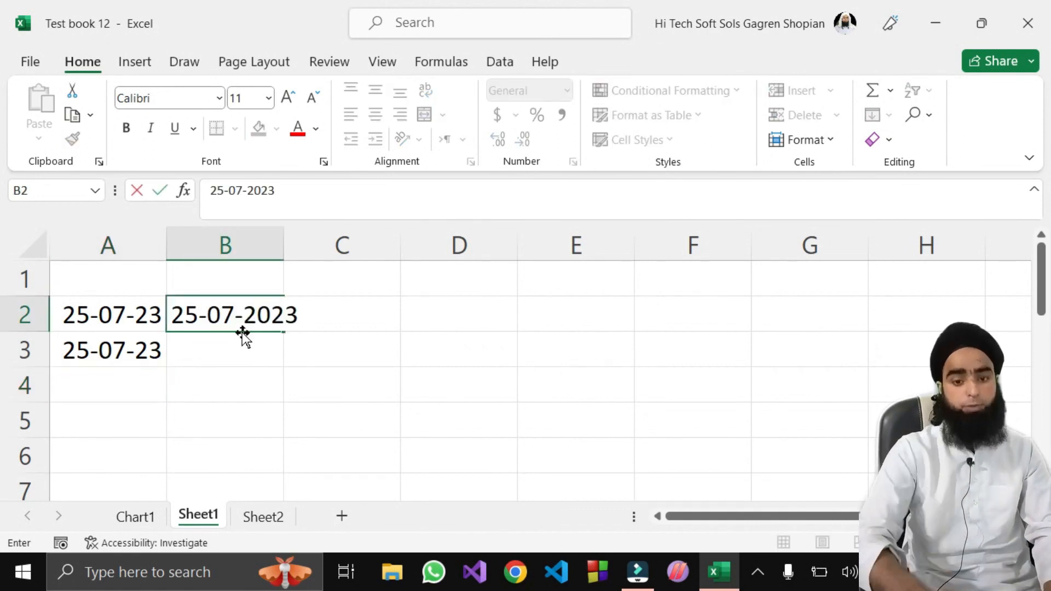
{"action": "left_click", "coordinate": [215, 353]}
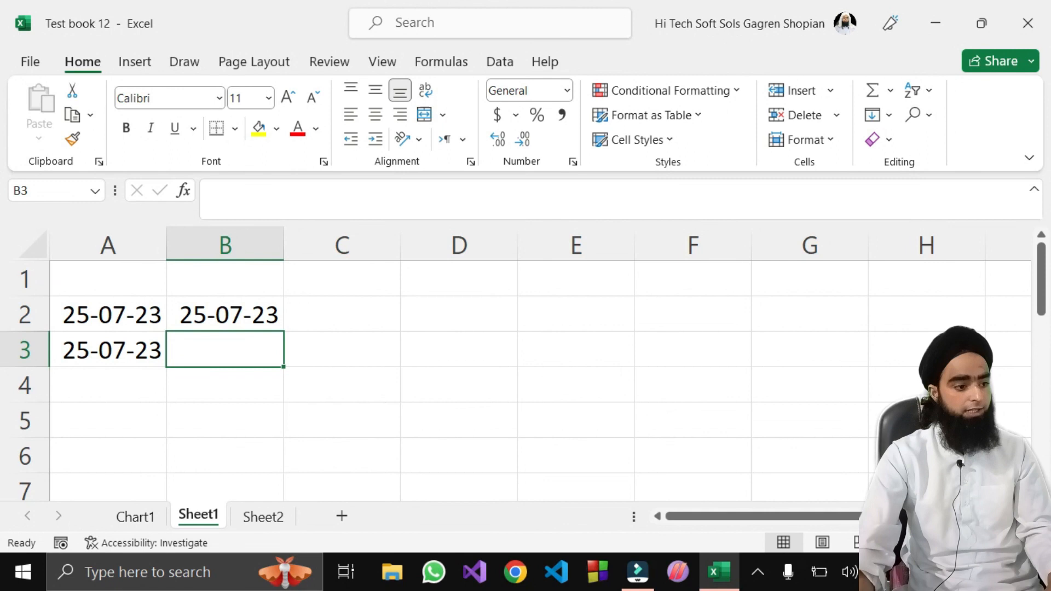
{"action": "key", "text": "ctrl+shift+semicolon"}
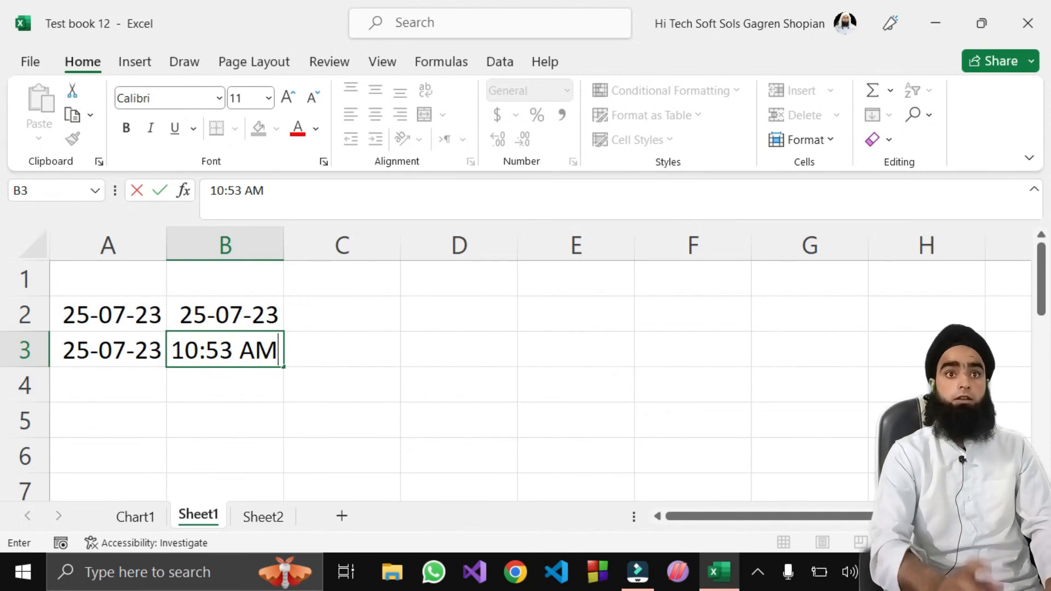
{"action": "left_click", "coordinate": [356, 368]}
{"action": "left_click", "coordinate": [352, 352]}
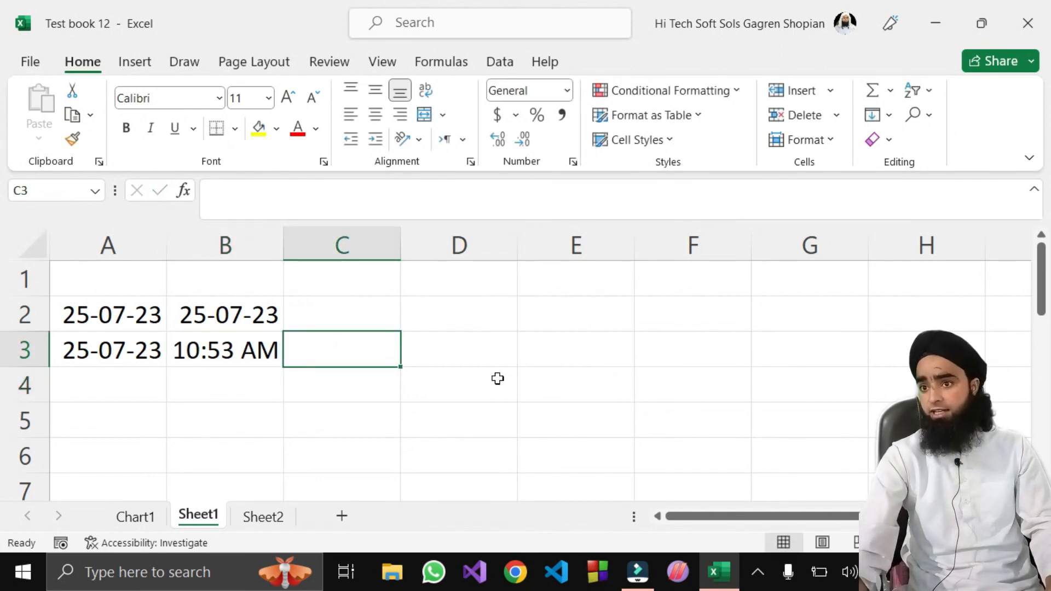
Insert the current time, 10:53 AM, in cell C3 and the current date, 25-07-23, in cell D3
{"action": "key", "text": "ctrl+shift+semicolon"}
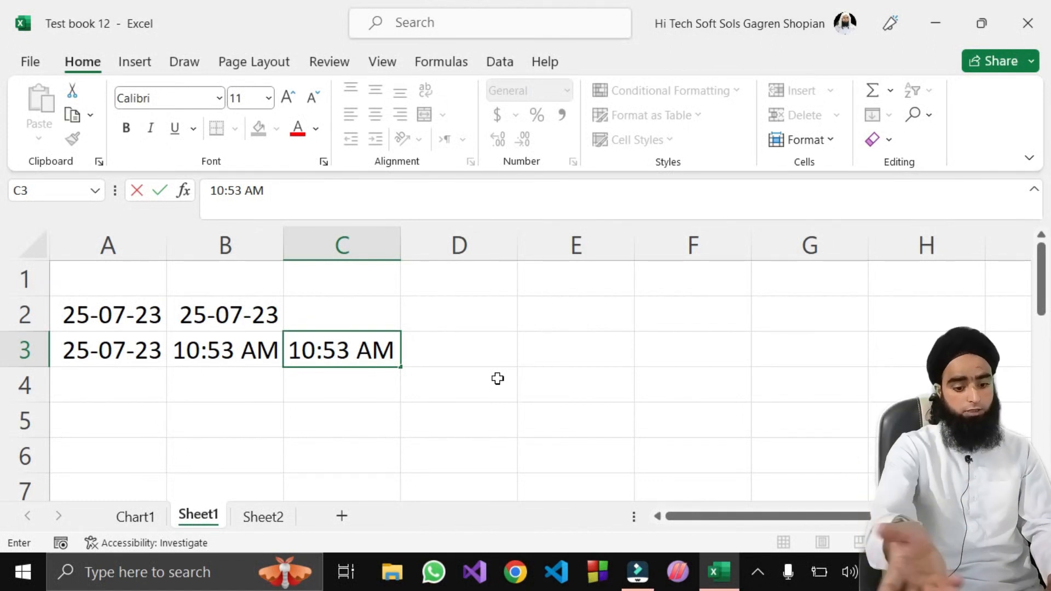
{"action": "key", "text": "Right"}
{"action": "key", "text": "ctrl+semicolon"}
{"action": "key", "text": "Return"}
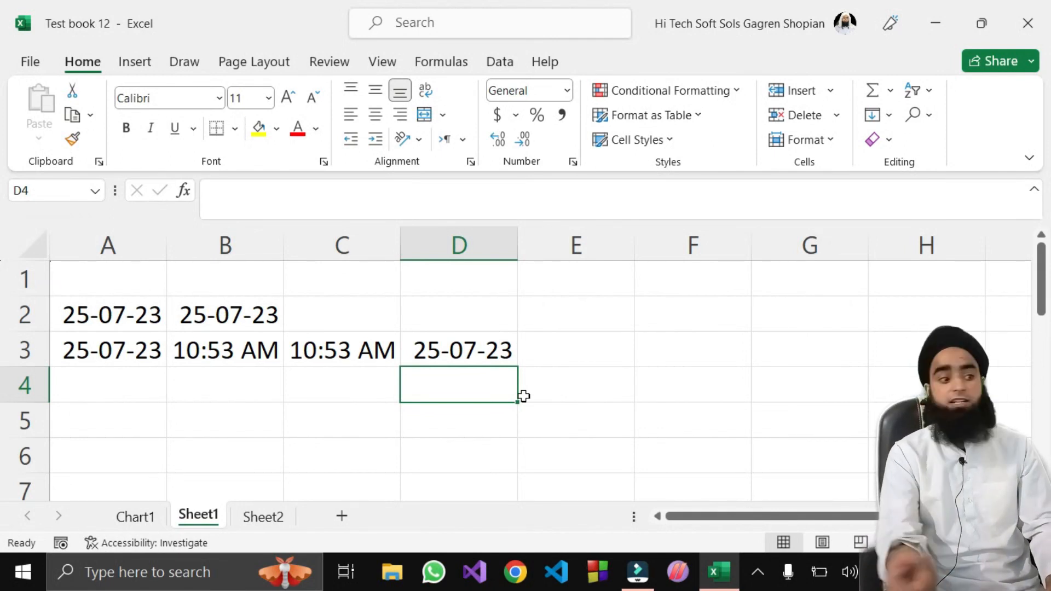
Enter a semicolon followed by a colon as text in cell D4
{"action": "type", "text": ";"}
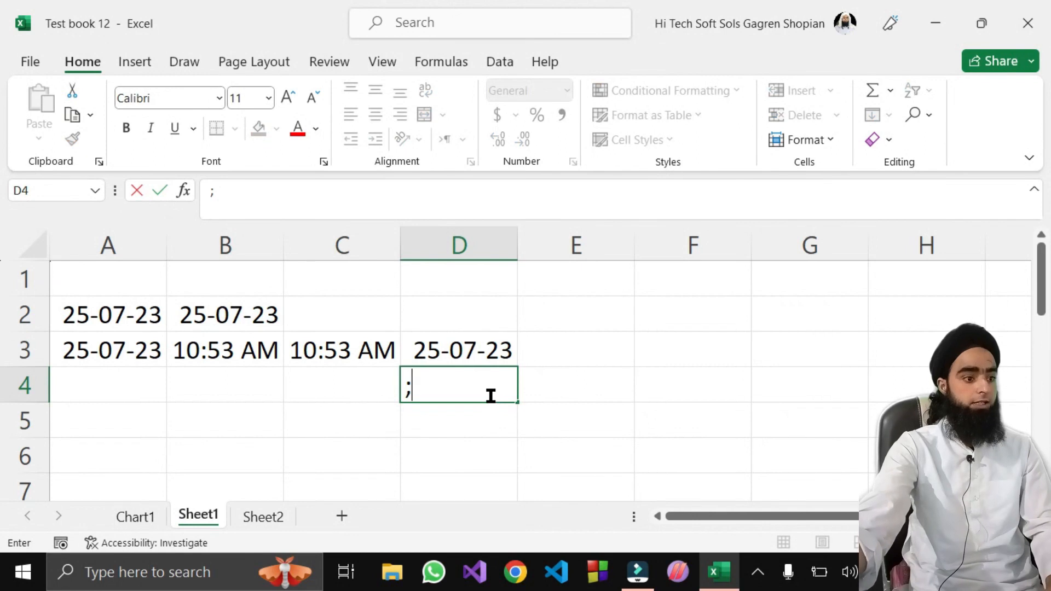
{"action": "type", "text": ":"}
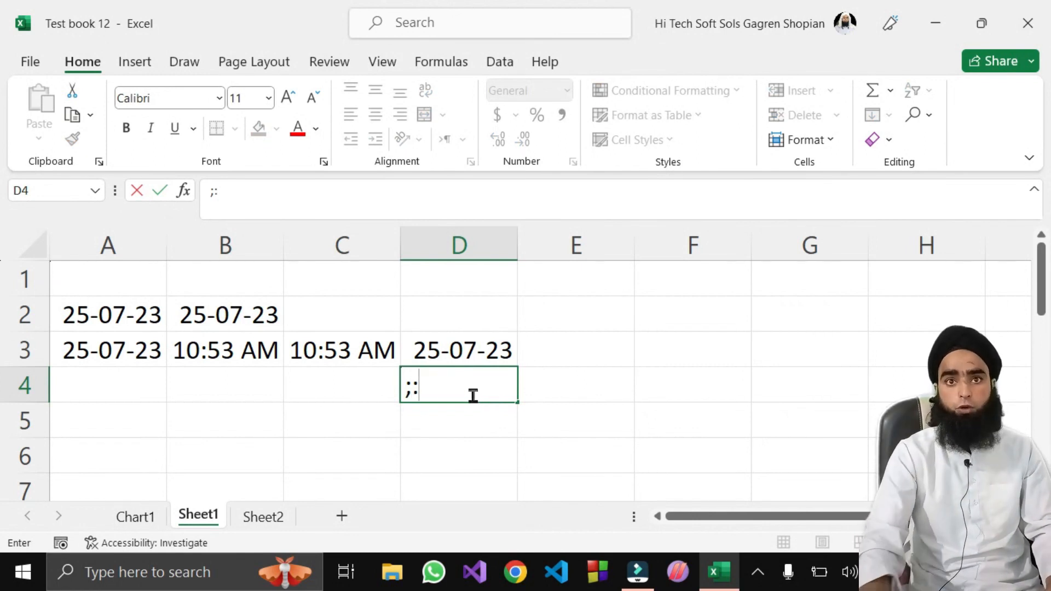
{"action": "left_click", "coordinate": [371, 418]}
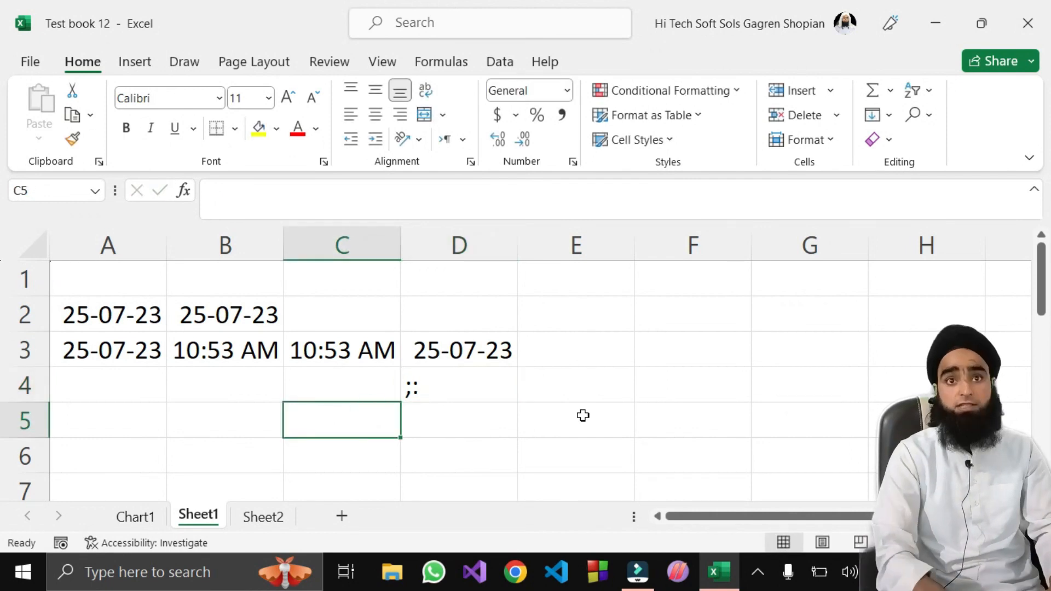
Insert the current date, 25-07-2023, in cell C5 and the current time, 10:54 AM, in cell D5
{"action": "key", "text": "ctrl+semicolon"}
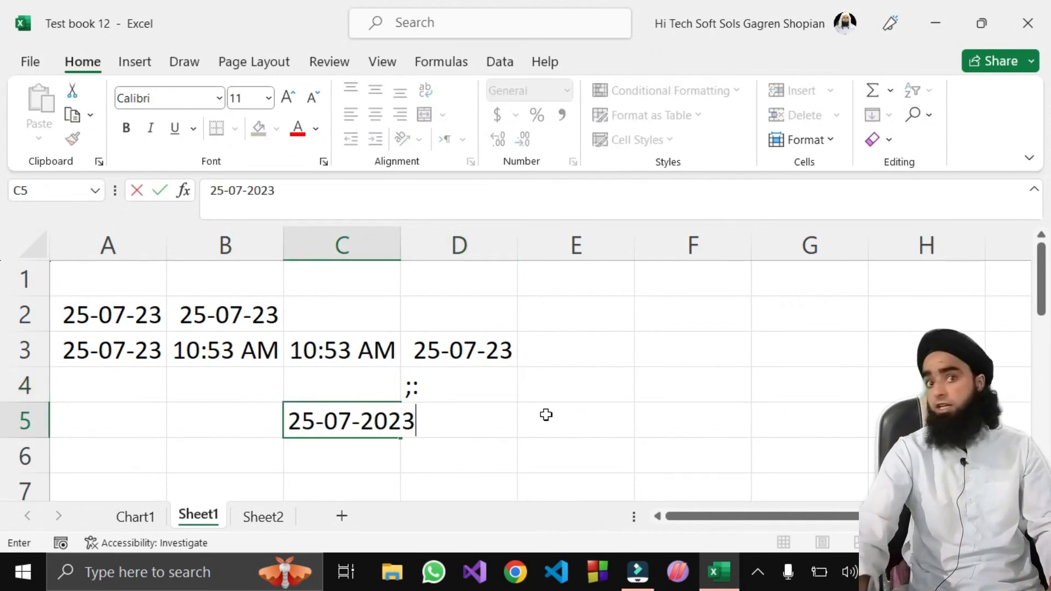
{"action": "left_click", "coordinate": [514, 417]}
{"action": "left_click", "coordinate": [476, 456]}
{"action": "left_click", "coordinate": [501, 422]}
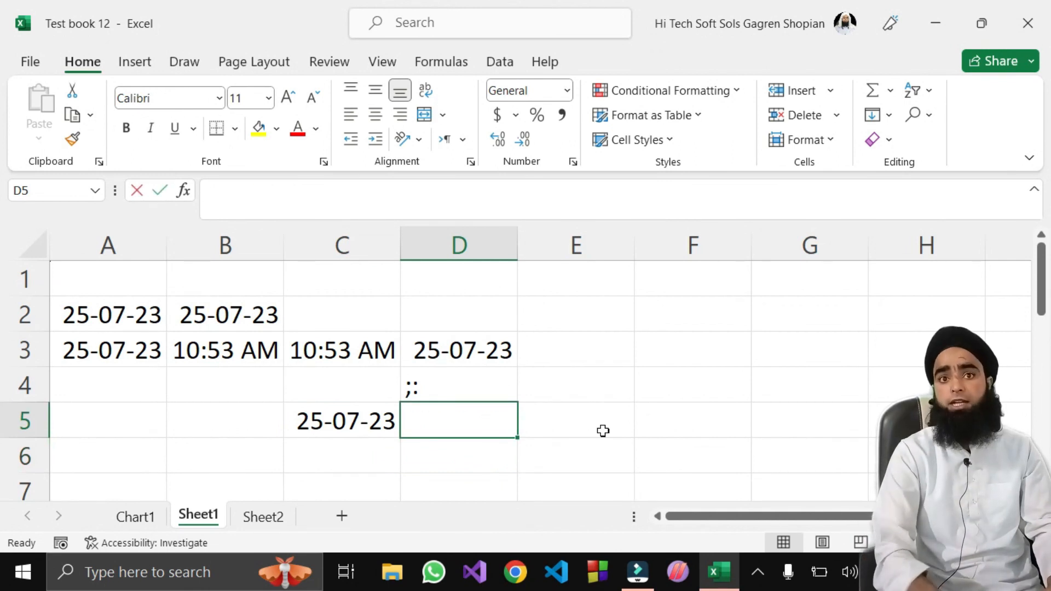
{"action": "key", "text": "ctrl+shift+semicolon"}
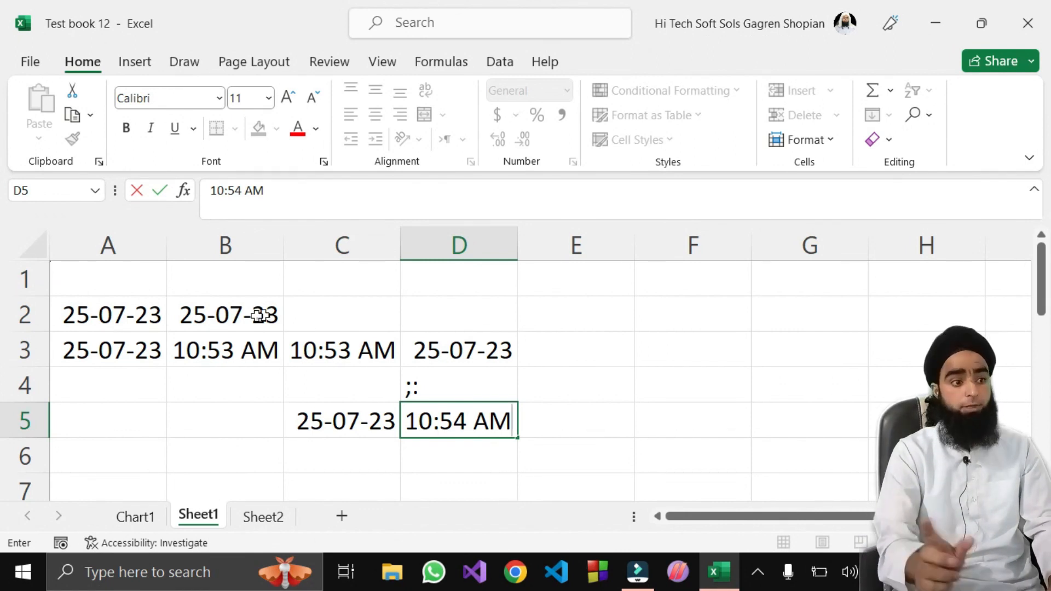
Delete cells B2:D5 containing the sample dates, times and punctuation
{"action": "left_click_drag", "start_coordinate": [211, 300], "coordinate": [445, 436]}
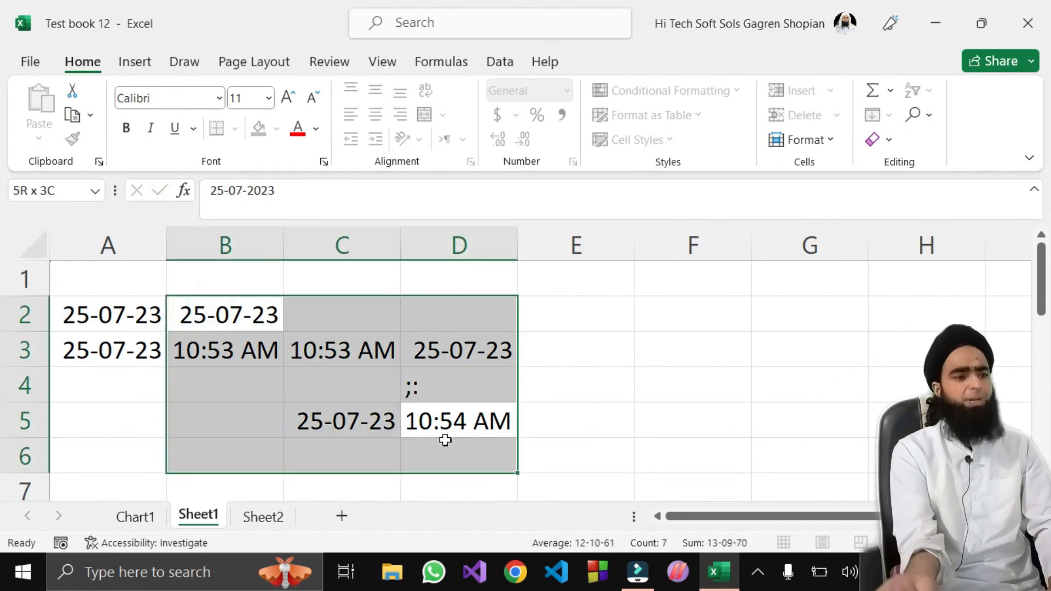
{"action": "left_click", "coordinate": [800, 116]}
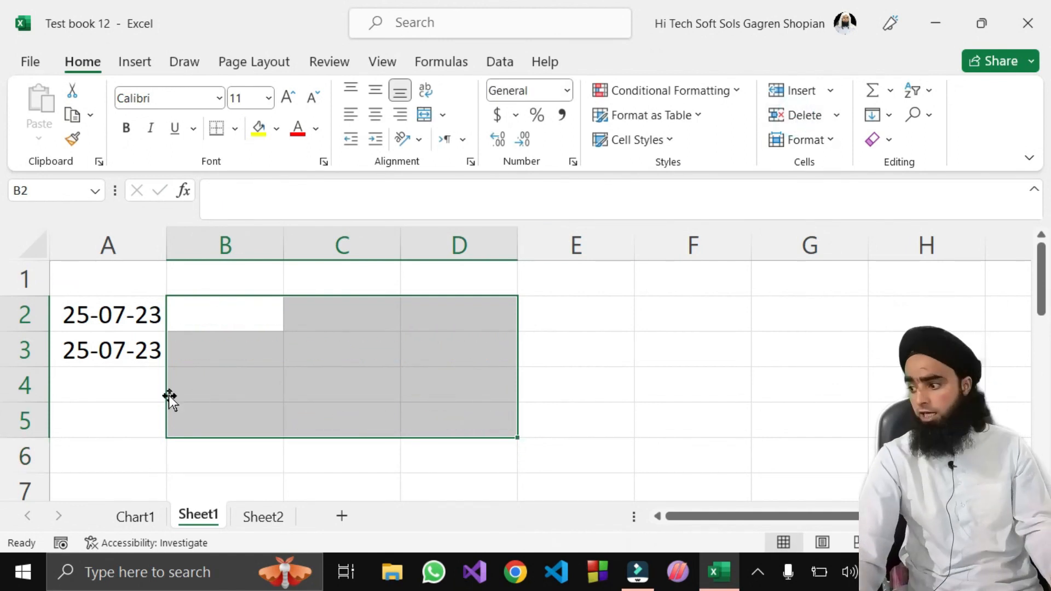
{"action": "left_click", "coordinate": [146, 385]}
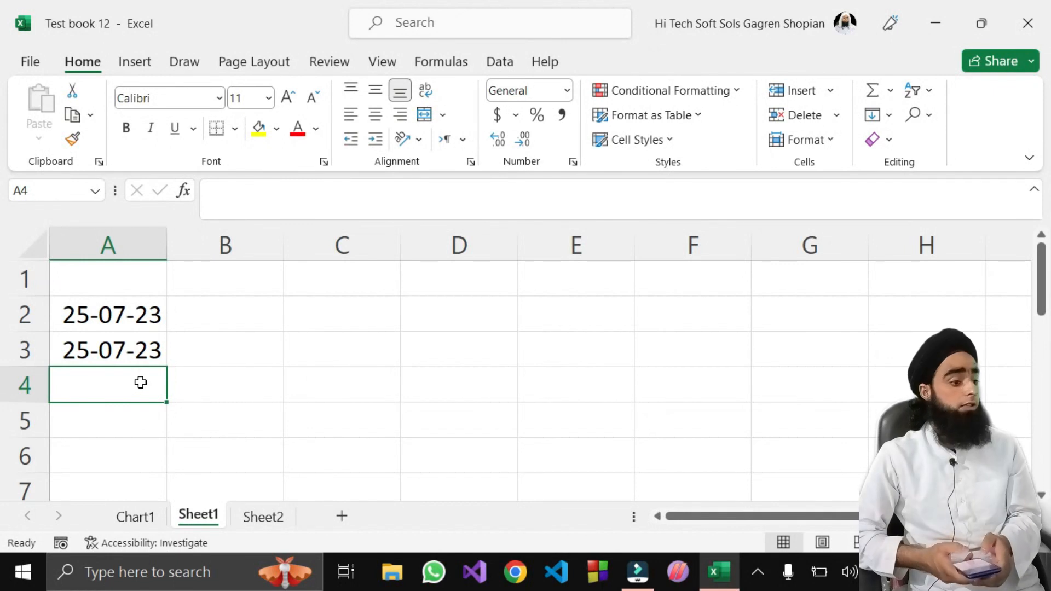
Enter the formula =1+2 in cell B2
{"action": "double_click", "coordinate": [232, 338]}
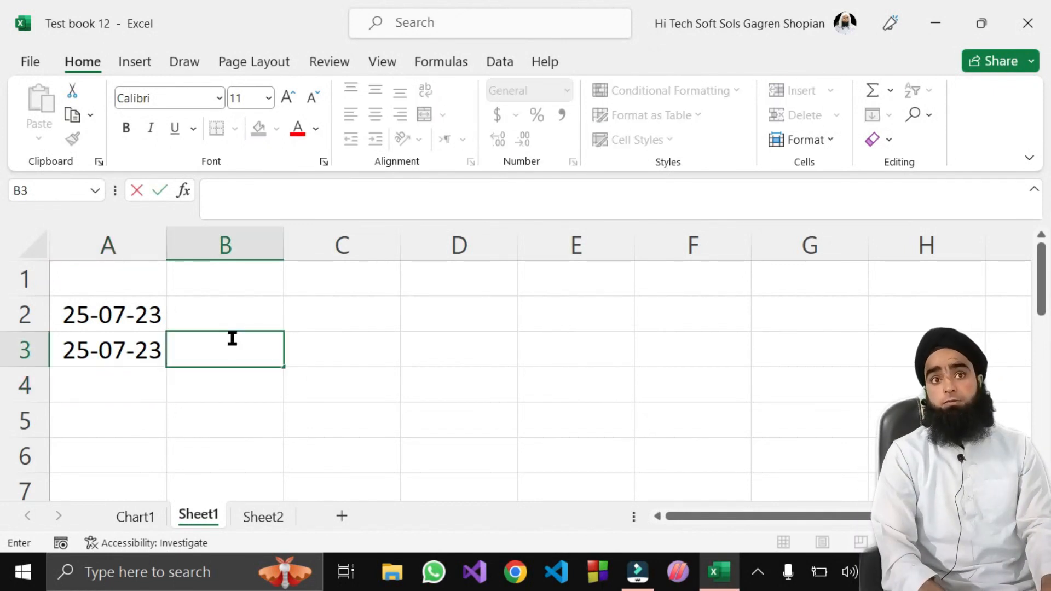
{"action": "double_click", "coordinate": [274, 320]}
{"action": "type", "text": "=s"}
{"action": "key", "text": "BackSpace"}
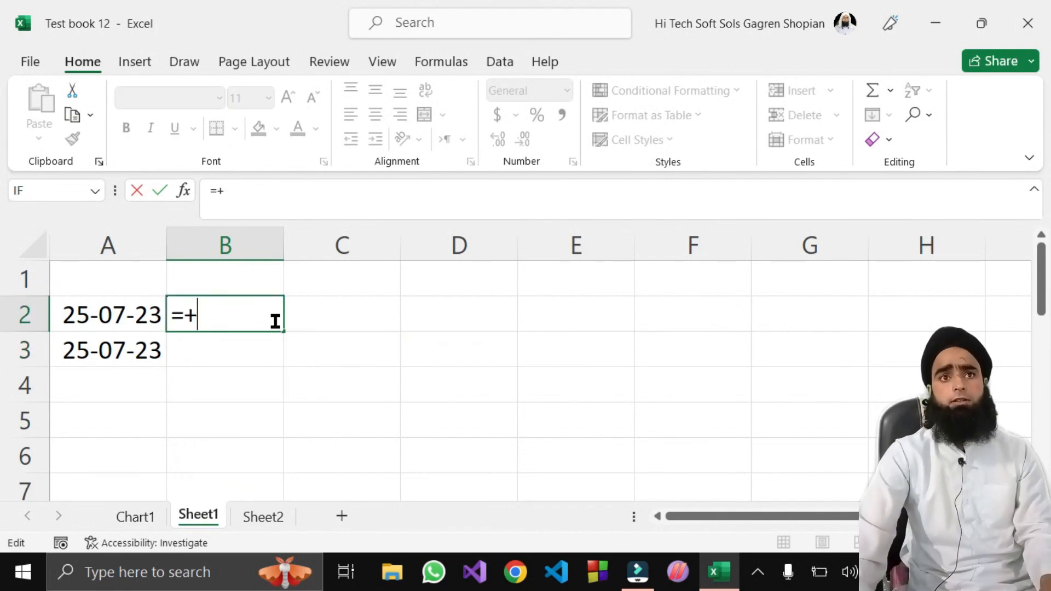
{"action": "type", "text": "1+2"}
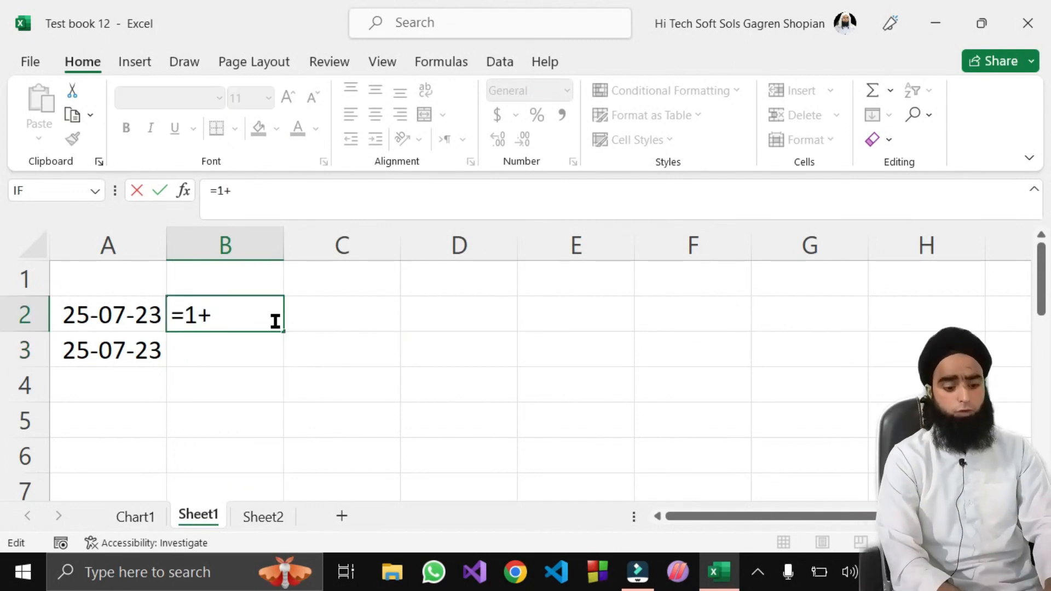
{"action": "key", "text": "Return"}
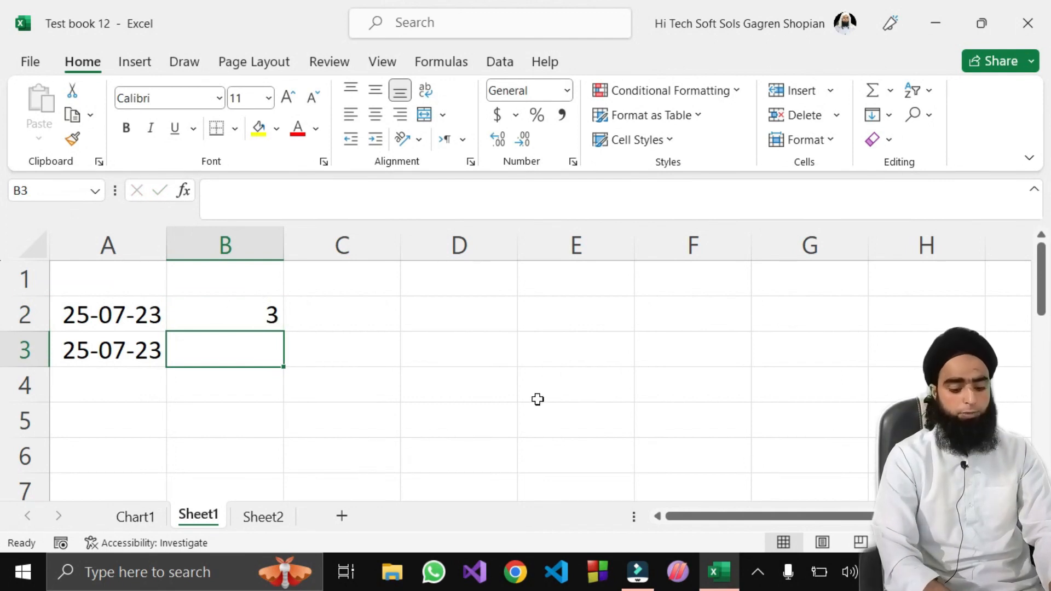
Copy the formula from cell B2 into cell B3 and change it to =1+3
{"action": "type", "text": "=1+2"}
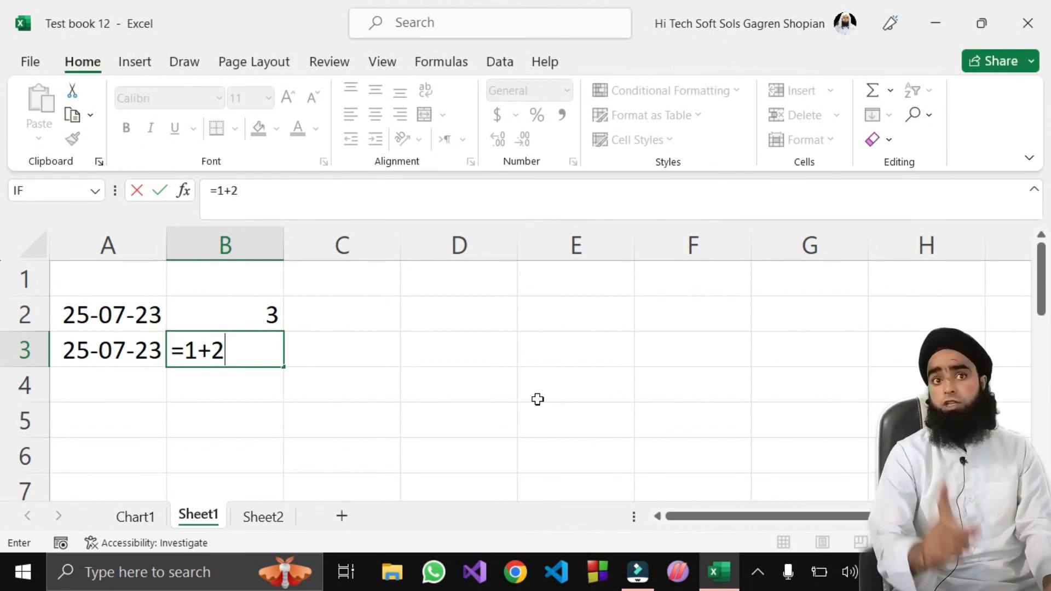
{"action": "key", "text": "BackSpace"}
{"action": "type", "text": "3"}
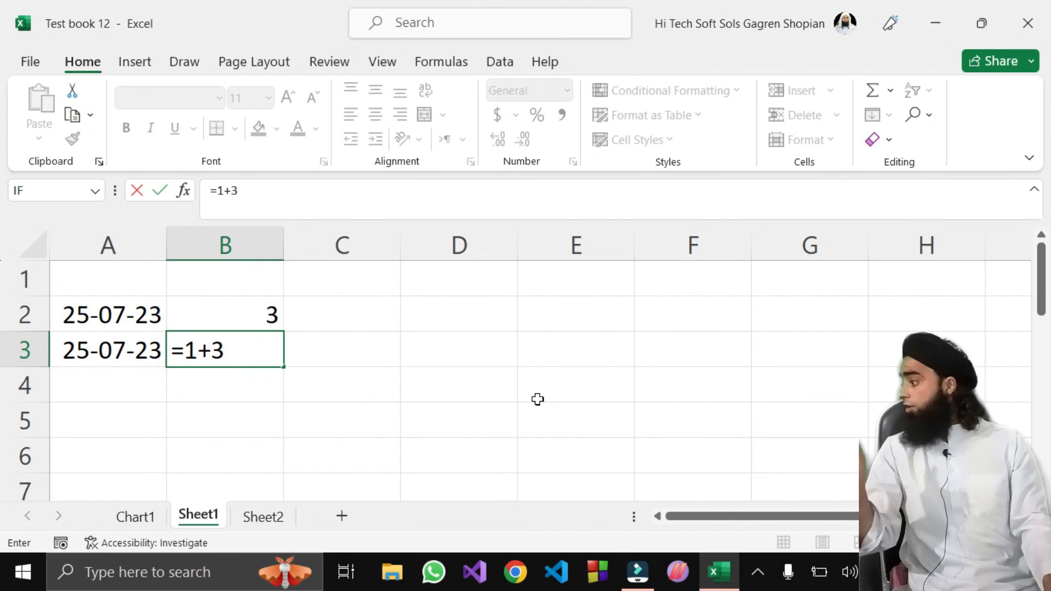
{"action": "key", "text": "Return"}
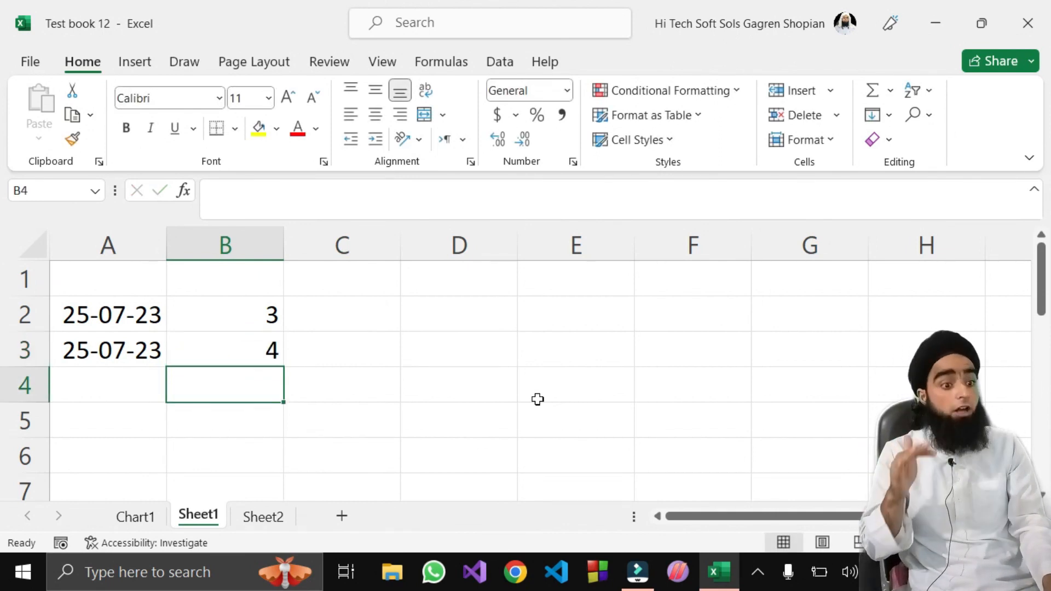
Clear cells B2:B3 and enter the formula =1+5 in cell B2
{"action": "left_click_drag", "start_coordinate": [268, 313], "coordinate": [267, 345]}
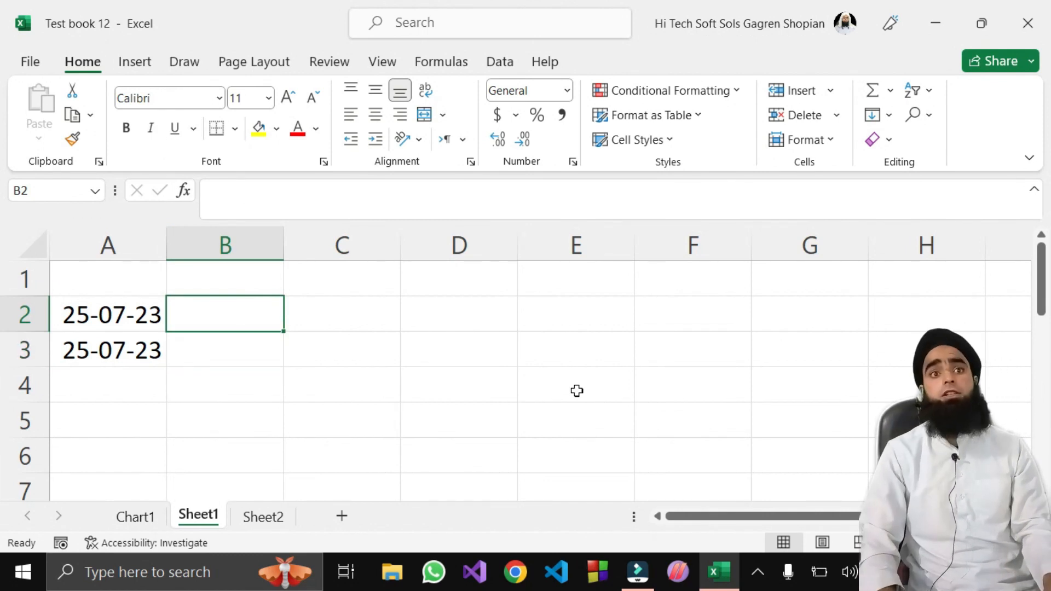
{"action": "type", "text": "="}
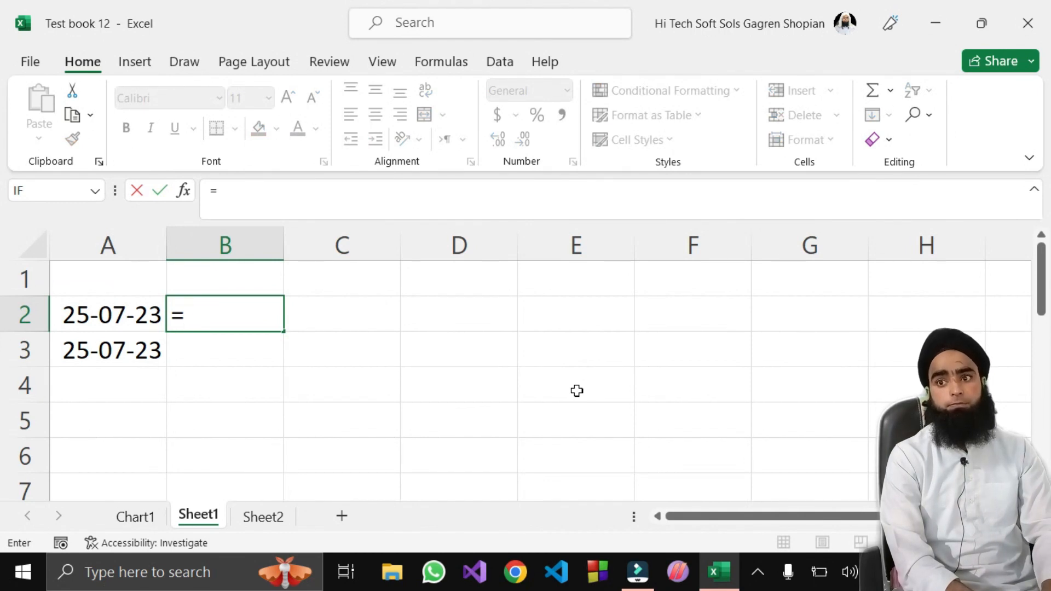
{"action": "type", "text": "1+5"}
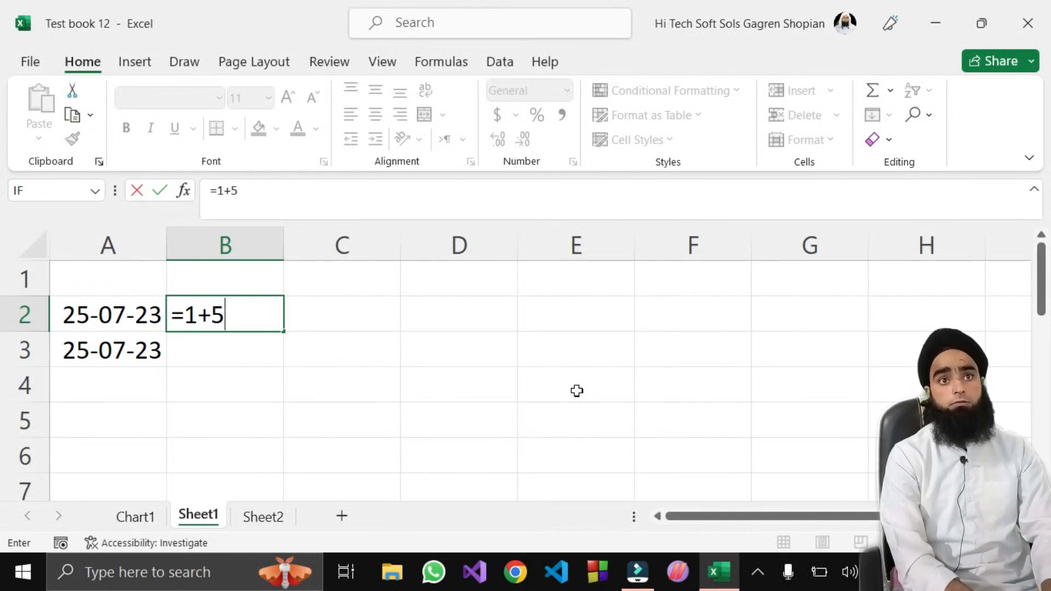
{"action": "key", "text": "Return"}
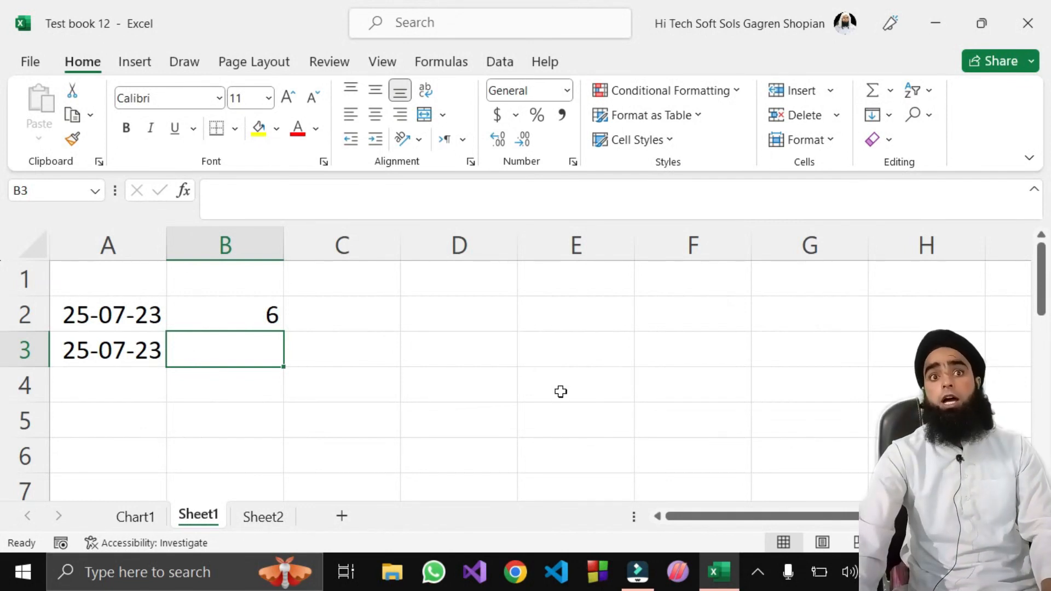
Copy the formula from cell B2 into cell B3 and change it to =1+6
{"action": "type", "text": "=1+5"}
{"action": "key", "text": "Return"}
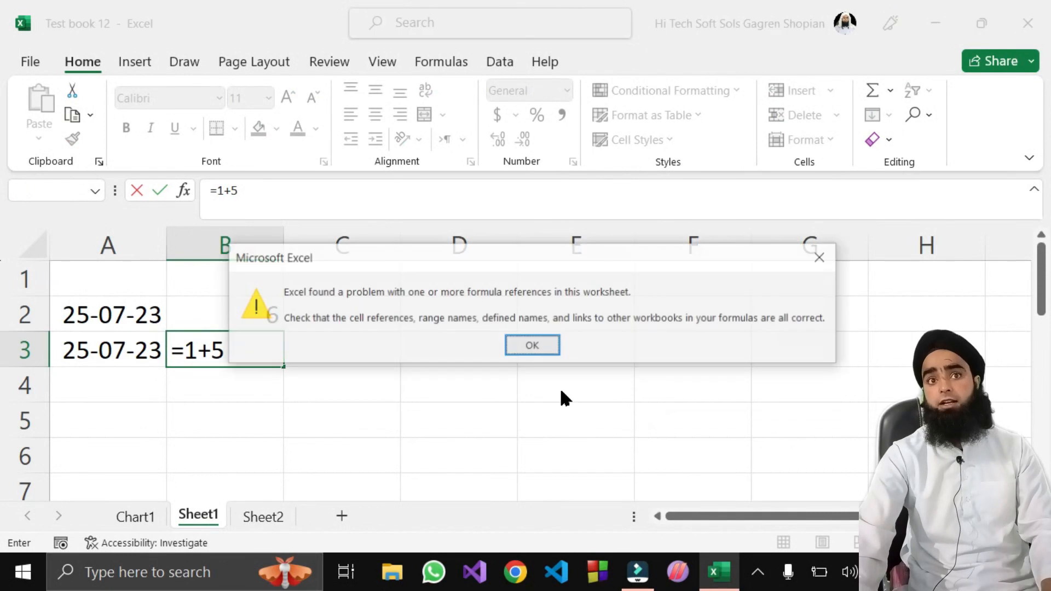
{"action": "left_click", "coordinate": [513, 347]}
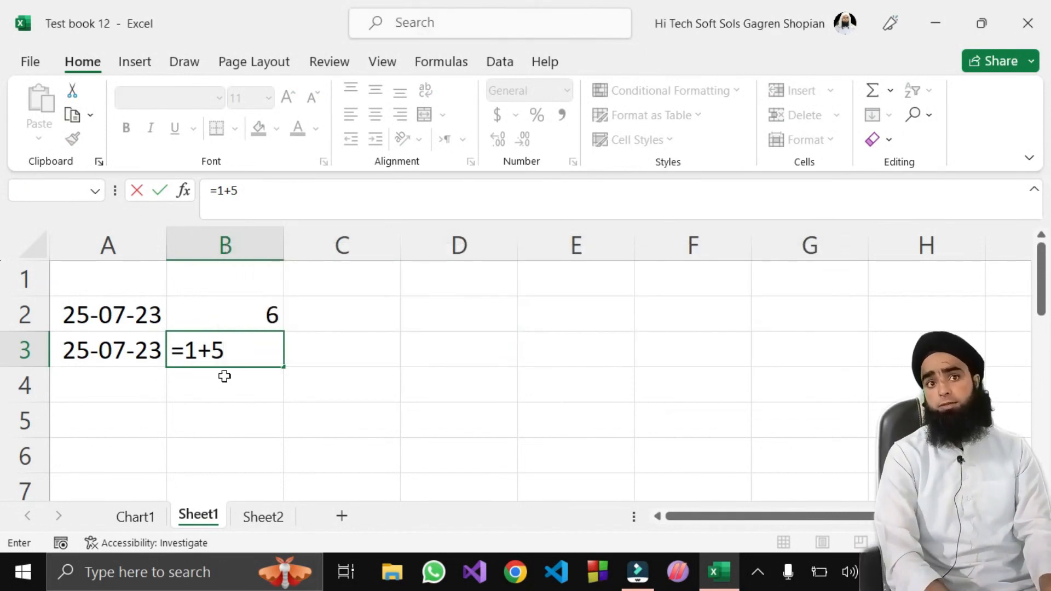
{"action": "key", "text": "BackSpace"}
{"action": "type", "text": "6"}
{"action": "key", "text": "Return"}
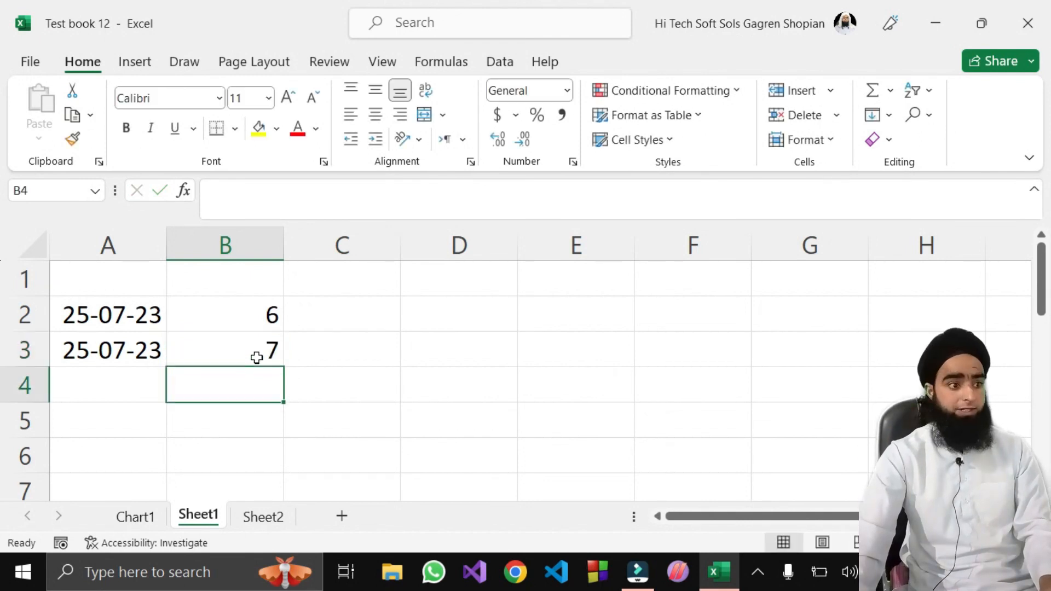
Enter the formula =b2+b3 in cell C2 to add the two numbers in column B
{"action": "left_click", "coordinate": [328, 323]}
{"action": "type", "text": "="}
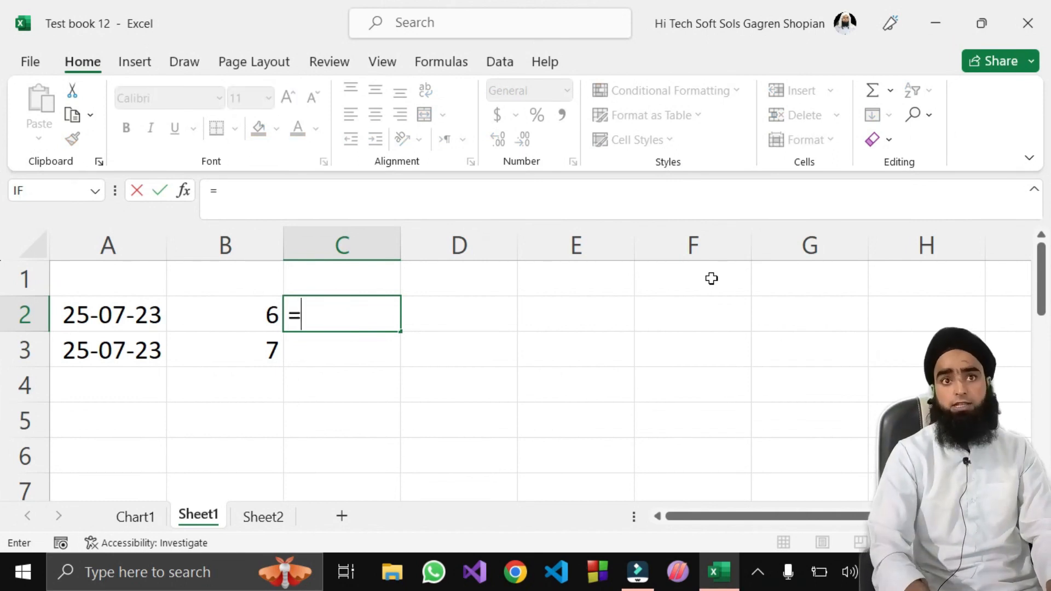
{"action": "type", "text": "ba"}
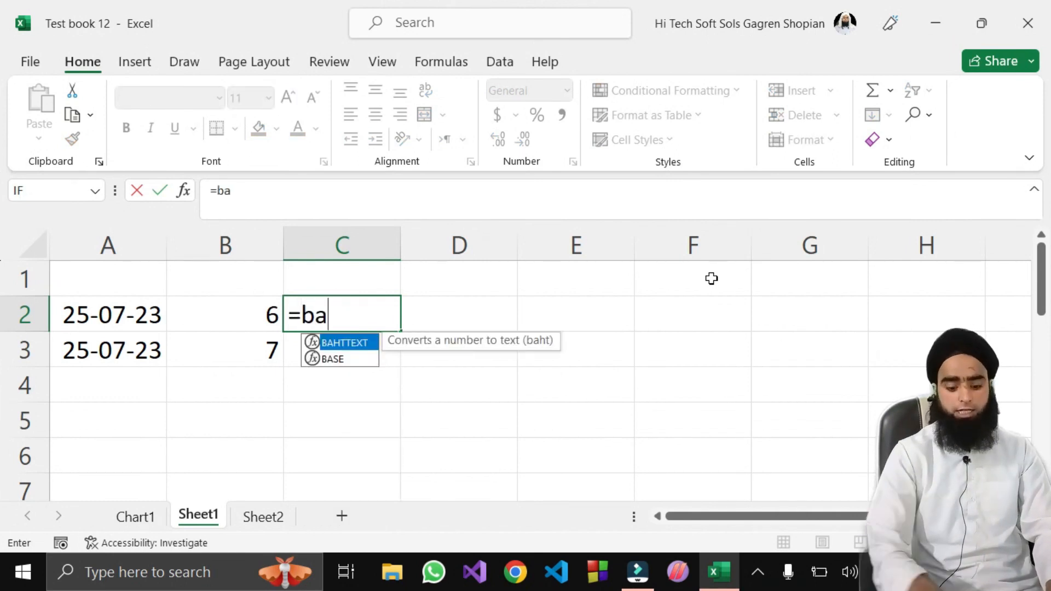
{"action": "key", "text": "BackSpace"}
{"action": "type", "text": "2"}
{"action": "key", "text": "BackSpace"}
{"action": "type", "text": "1"}
{"action": "key", "text": "BackSpace"}
{"action": "type", "text": "2+"}
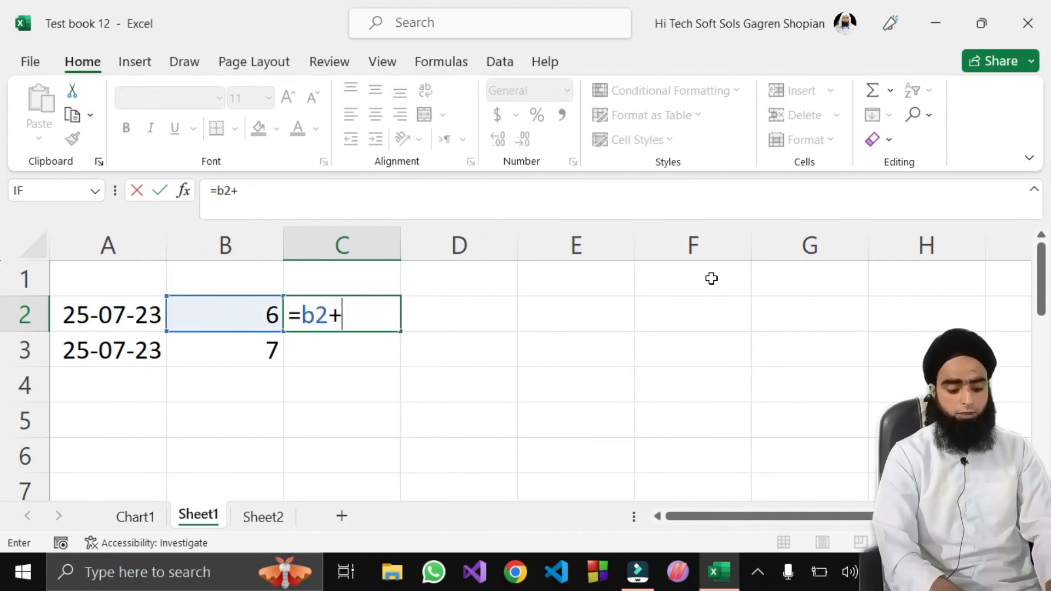
{"action": "type", "text": "b3"}
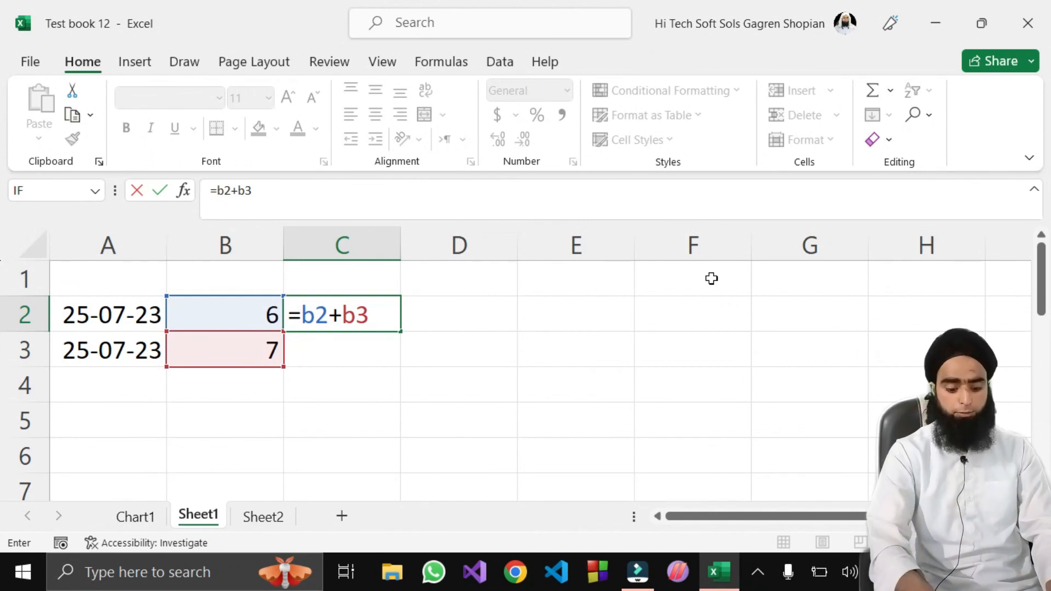
{"action": "key", "text": "Return"}
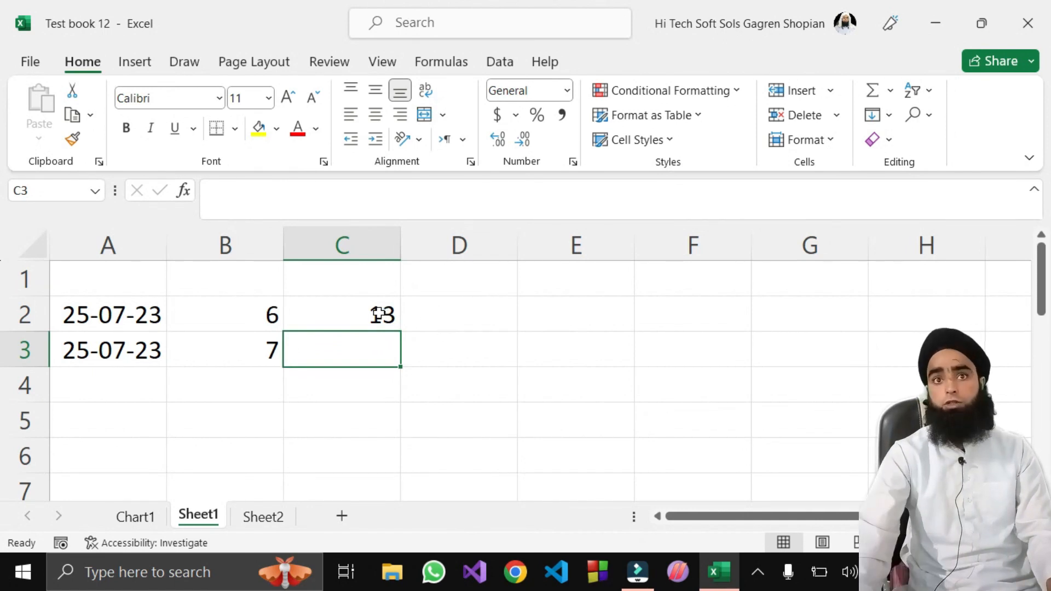
Copy the formula from cell C2 into cell C3 and change it to =B2+c2
{"action": "left_click", "coordinate": [375, 315]}
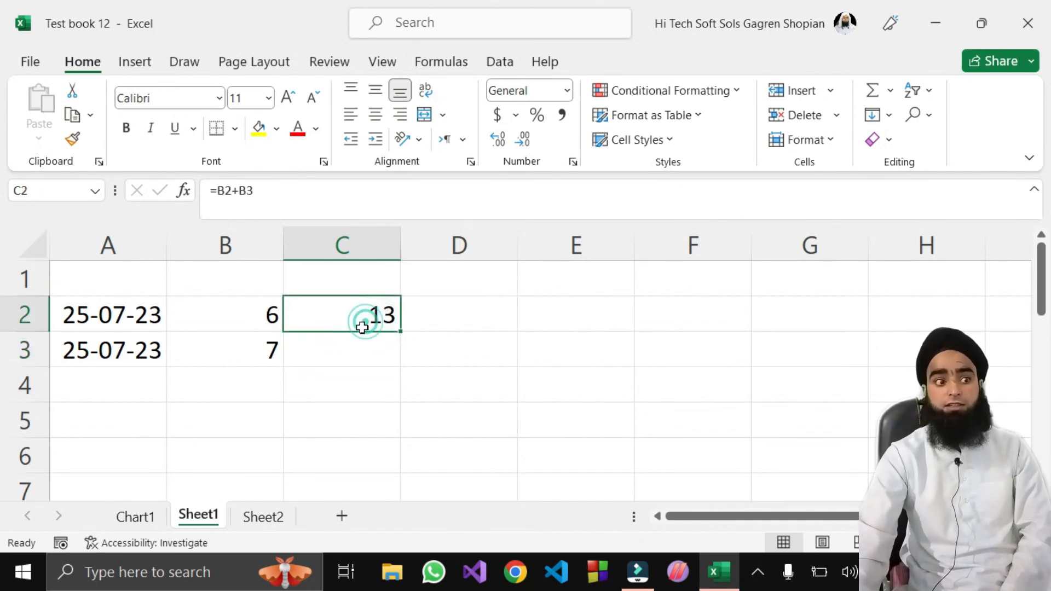
{"action": "double_click", "coordinate": [359, 321]}
{"action": "key", "text": "Return"}
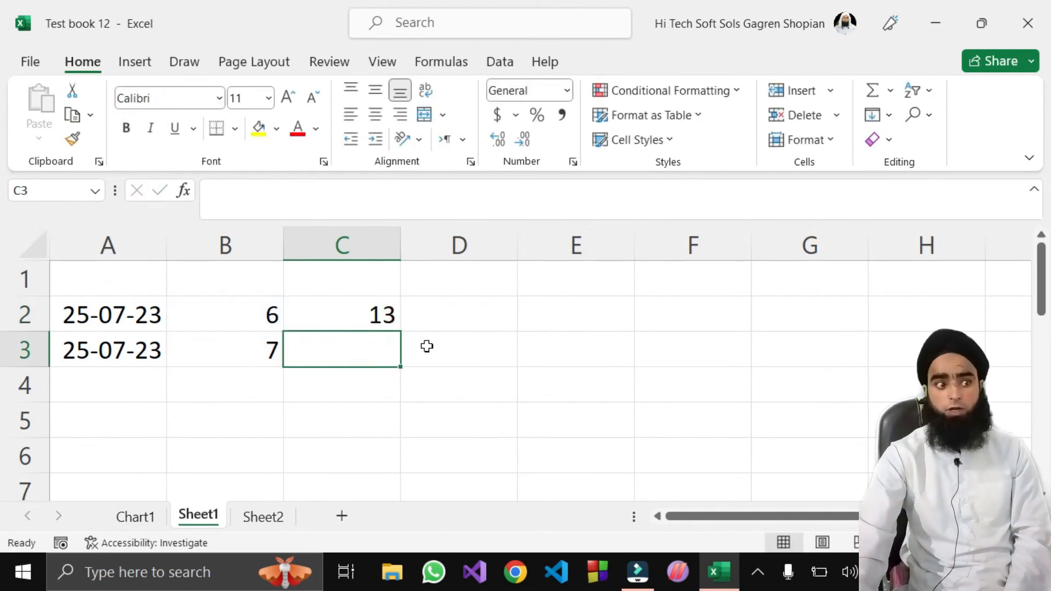
{"action": "type", "text": "=B2+B3"}
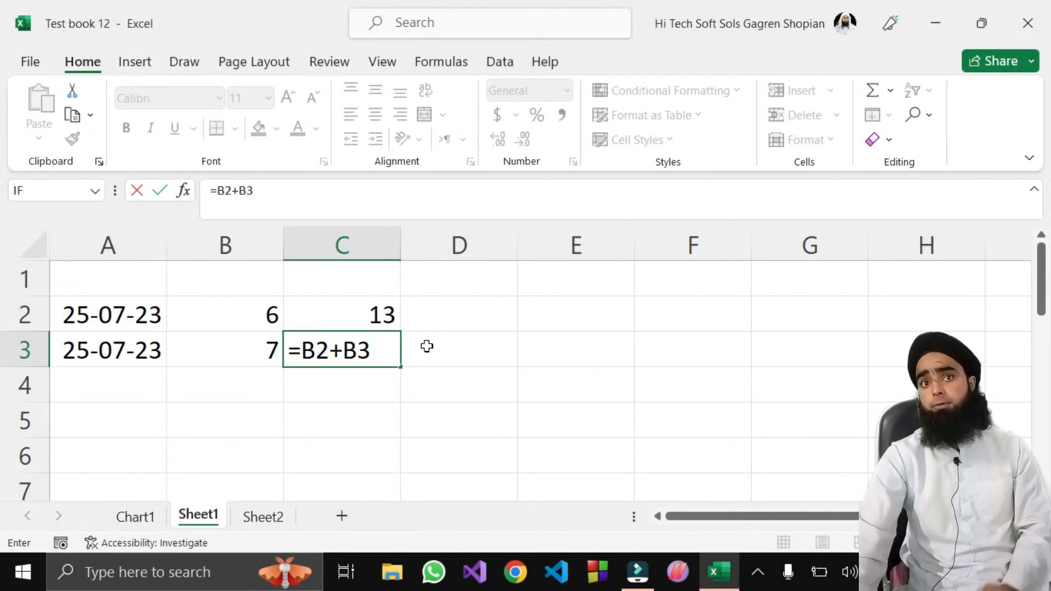
{"action": "key", "text": "BackSpace"}
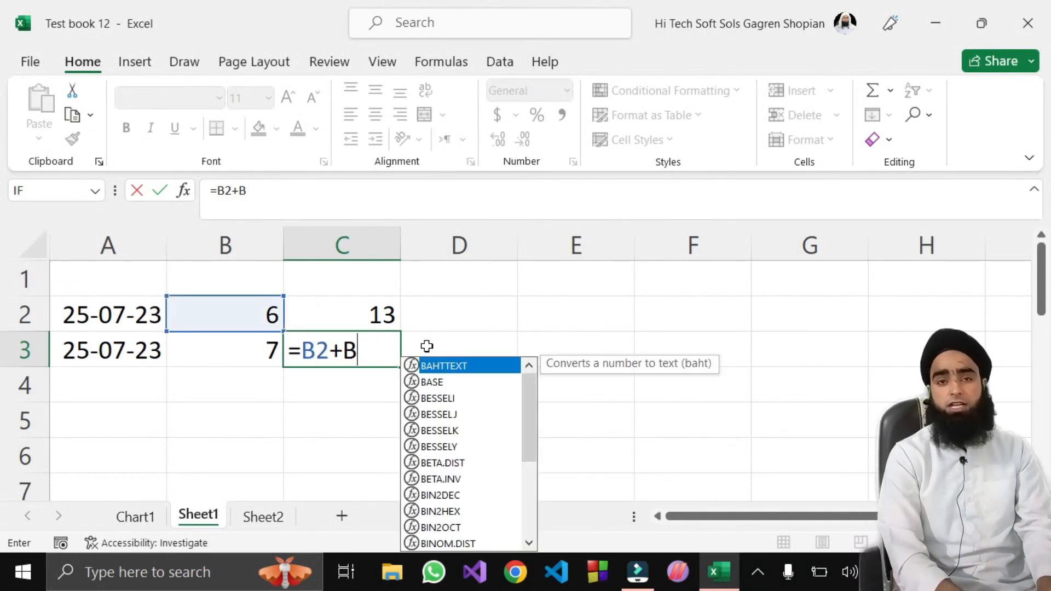
{"action": "key", "text": "BackSpace"}
{"action": "type", "text": "c"}
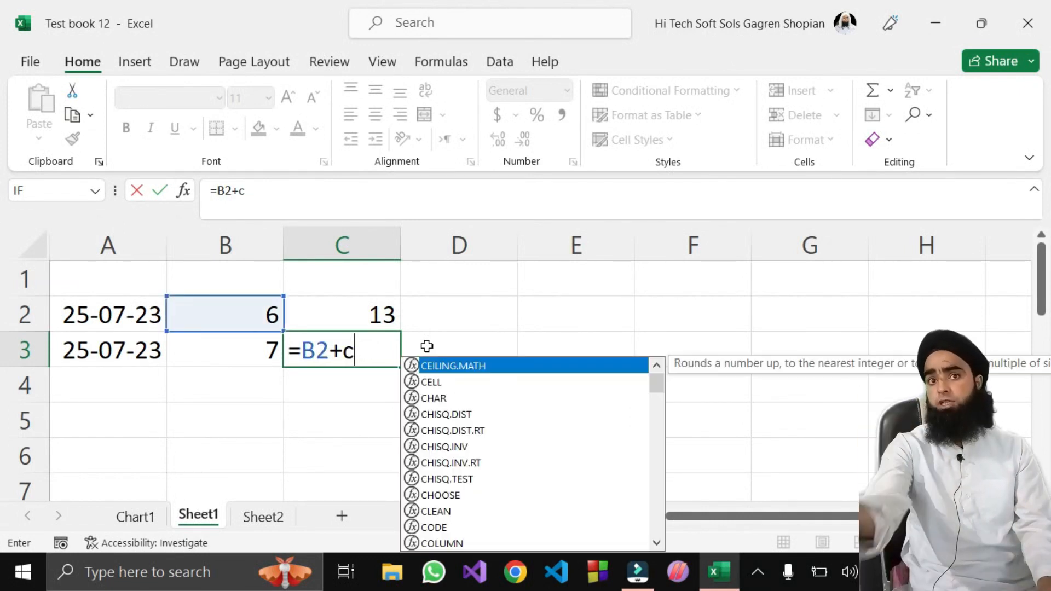
{"action": "type", "text": "2"}
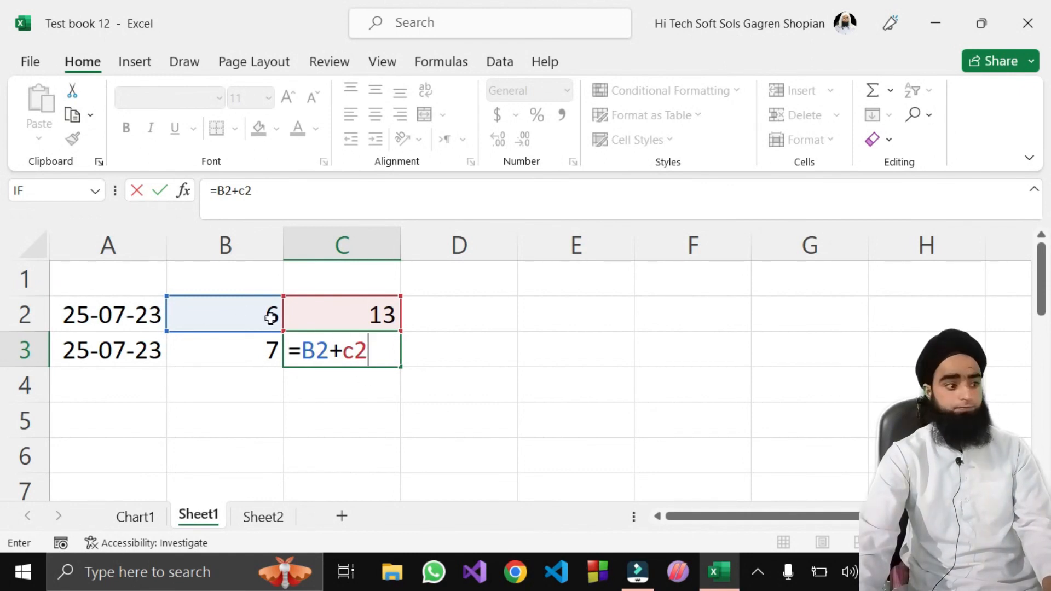
{"action": "left_click", "coordinate": [377, 382]}
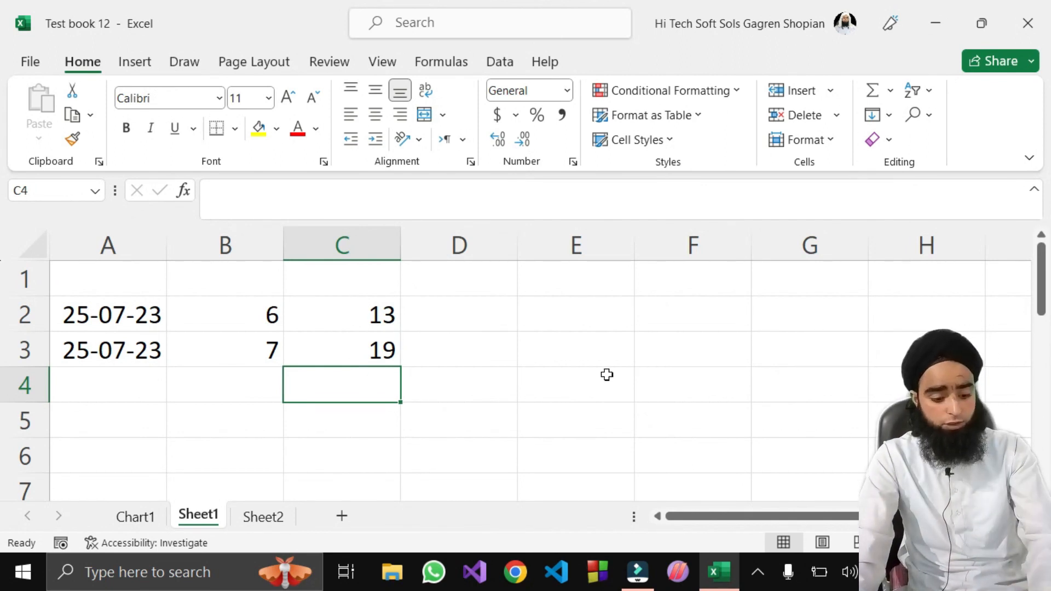
Copy the values from the cells directly above into C4 as 19 and into A4 as 25-07-23
{"action": "type", "text": "19"}
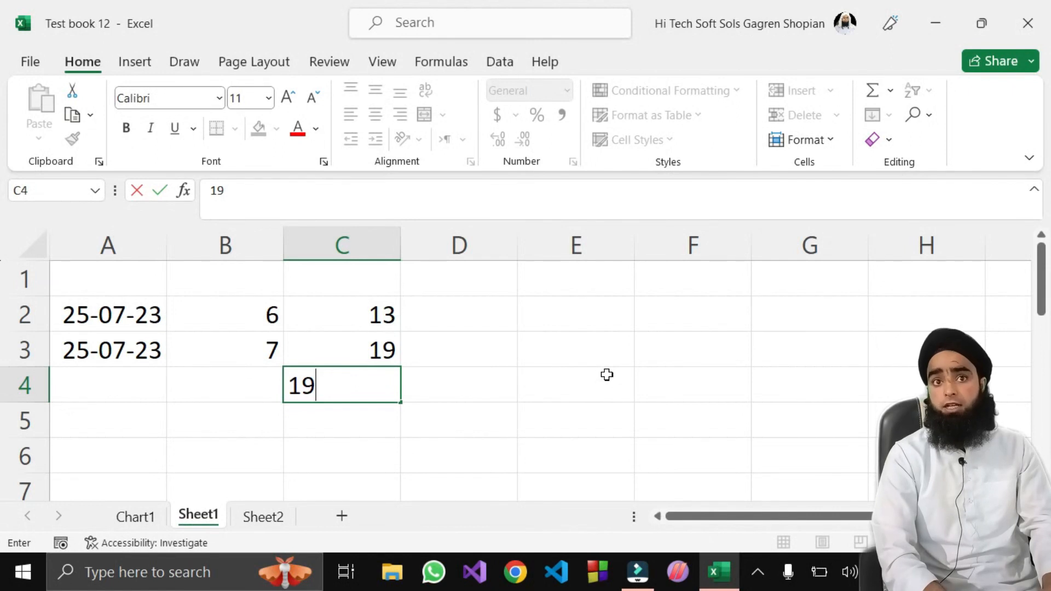
{"action": "left_click", "coordinate": [96, 397]}
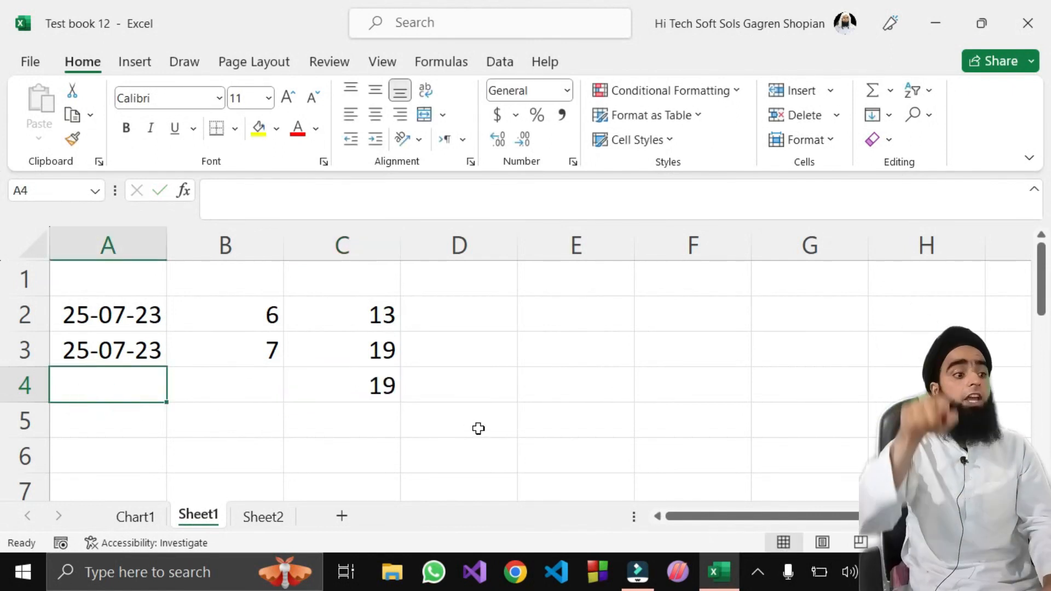
{"action": "key", "text": "ctrl+semicolon"}
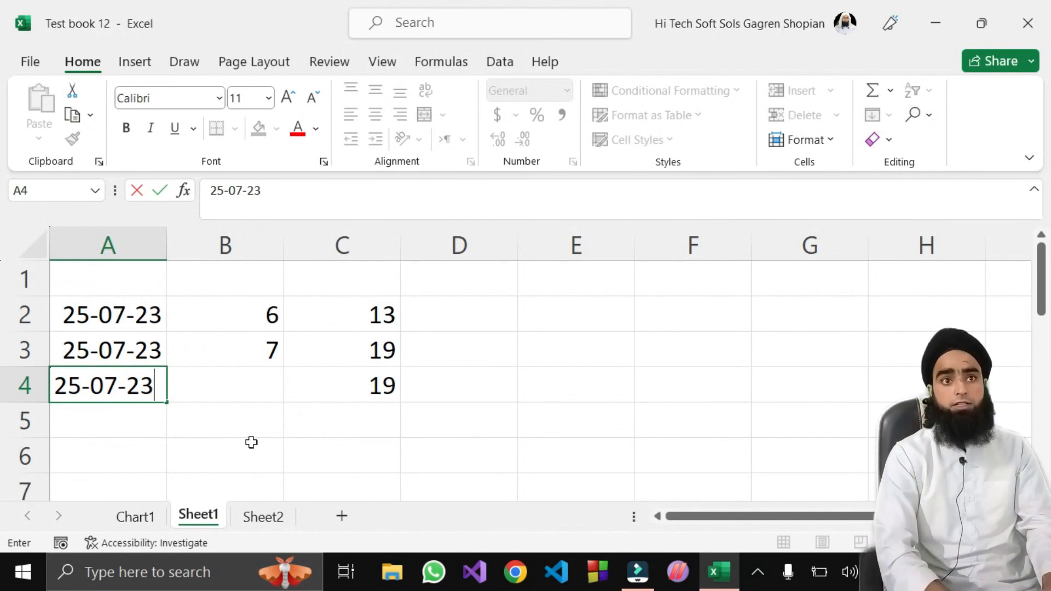
Copy the cell above into A5 as the serial number 45132 and apply a date format to it
{"action": "left_click", "coordinate": [99, 428]}
{"action": "type", "text": "45132"}
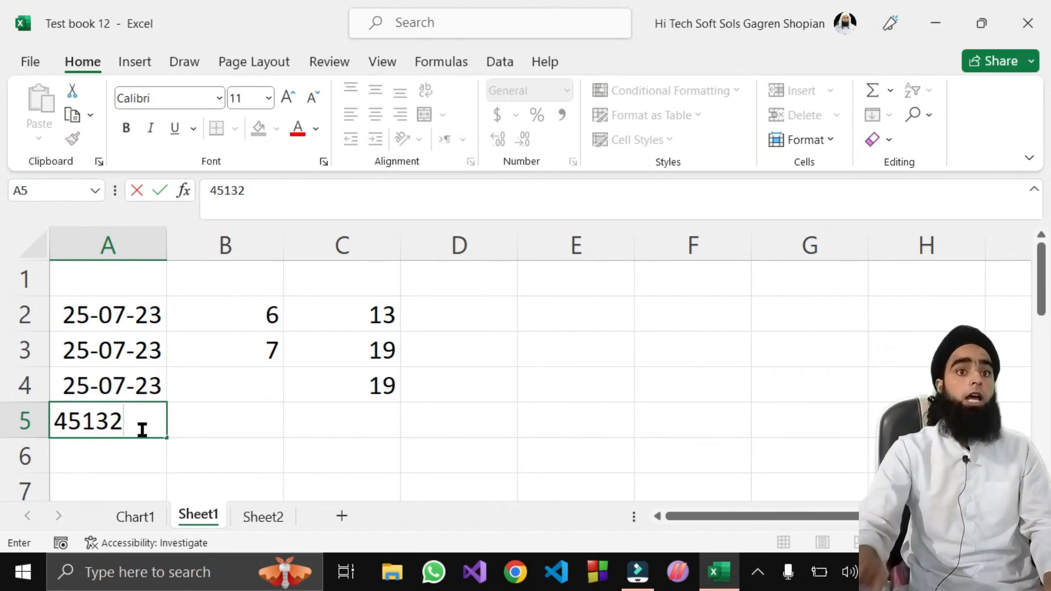
{"action": "left_click", "coordinate": [192, 424]}
{"action": "left_click", "coordinate": [108, 425]}
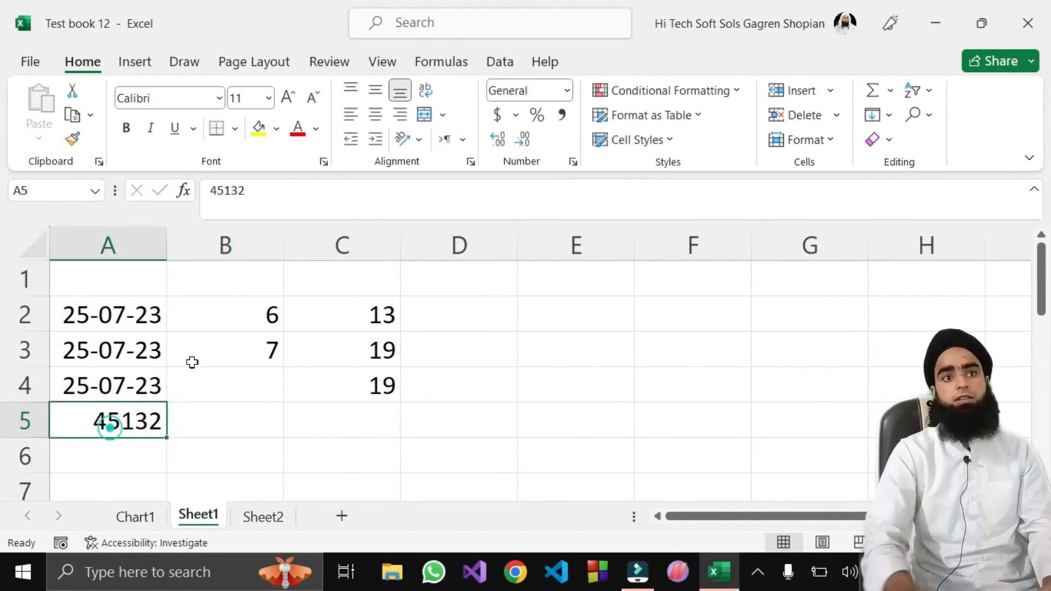
{"action": "left_click", "coordinate": [564, 90]}
{"action": "left_click", "coordinate": [578, 306]}
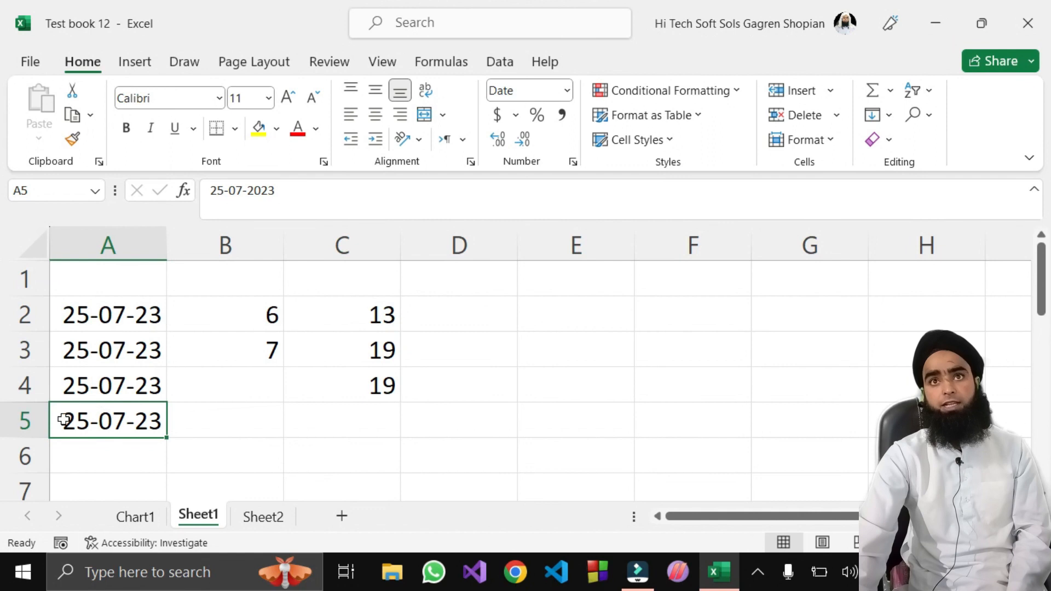
Open cell A5 for editing to check its underlying date, leaving the content as is
{"action": "left_click", "coordinate": [196, 452]}
{"action": "double_click", "coordinate": [99, 421]}
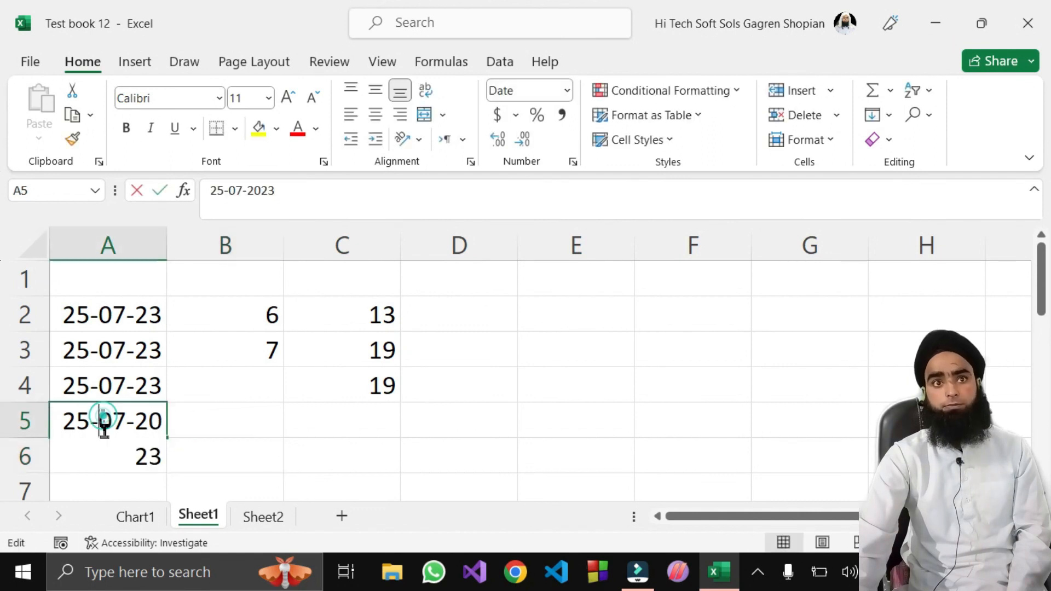
{"action": "left_click", "coordinate": [249, 457]}
{"action": "left_click", "coordinate": [132, 452]}
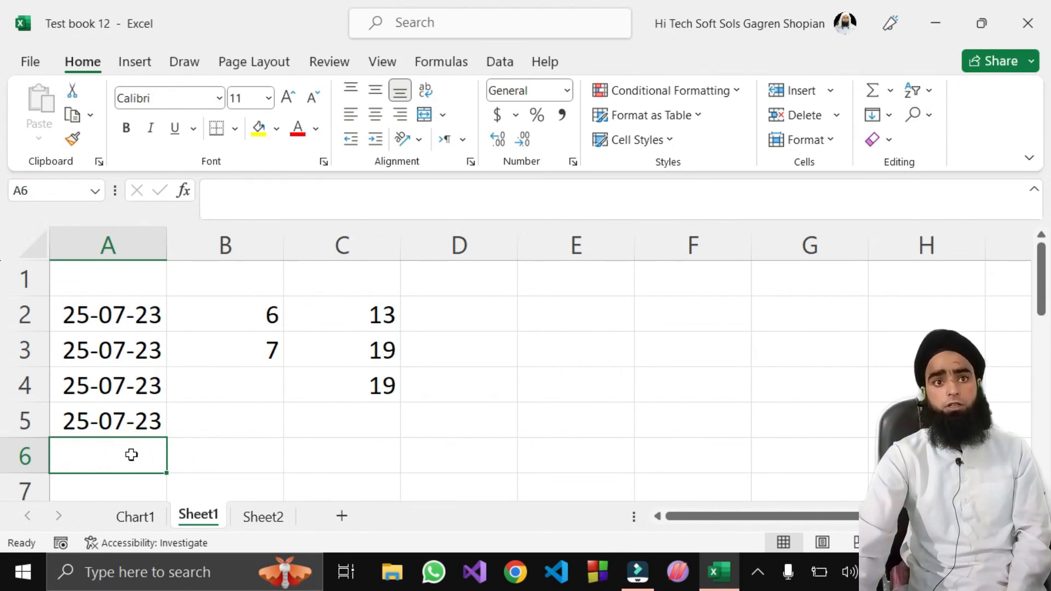
Copy the value 19 from cell C4 into cell C5
{"action": "left_click", "coordinate": [335, 435]}
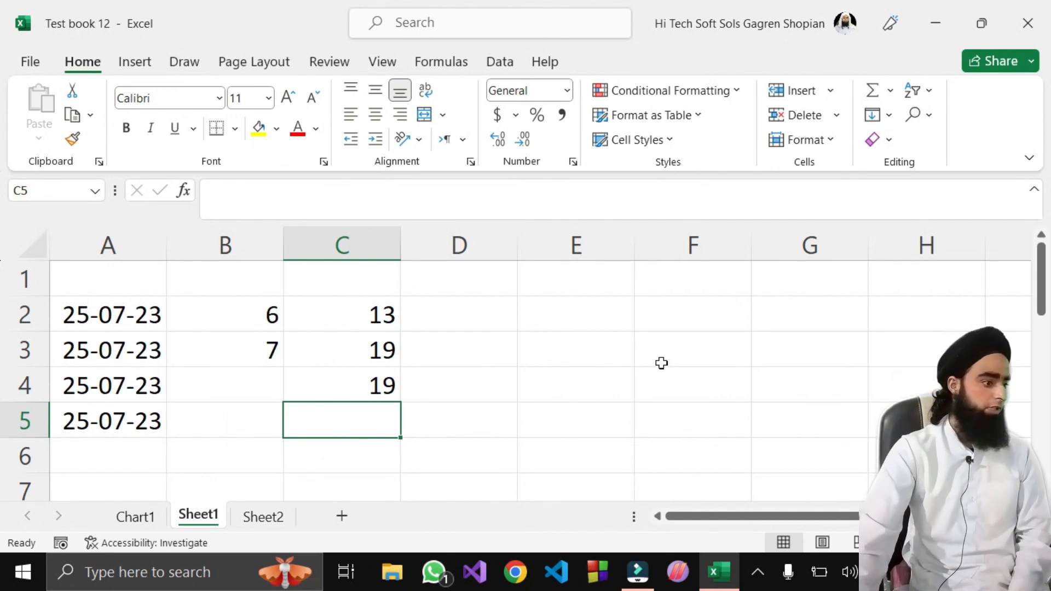
{"action": "type", "text": "19"}
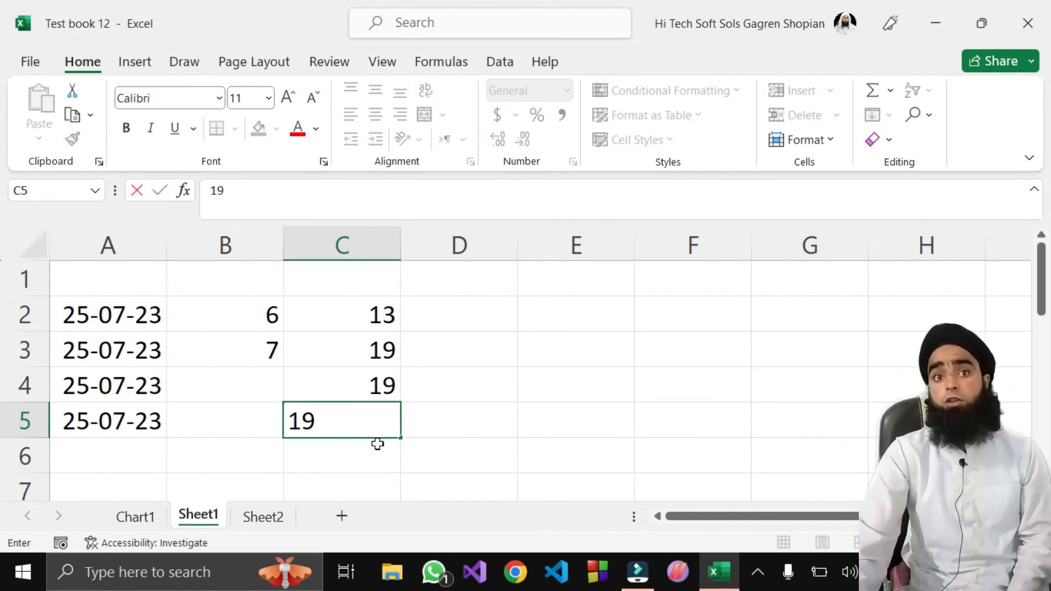
{"action": "left_click", "coordinate": [344, 454]}
{"action": "type", "text": "19"}
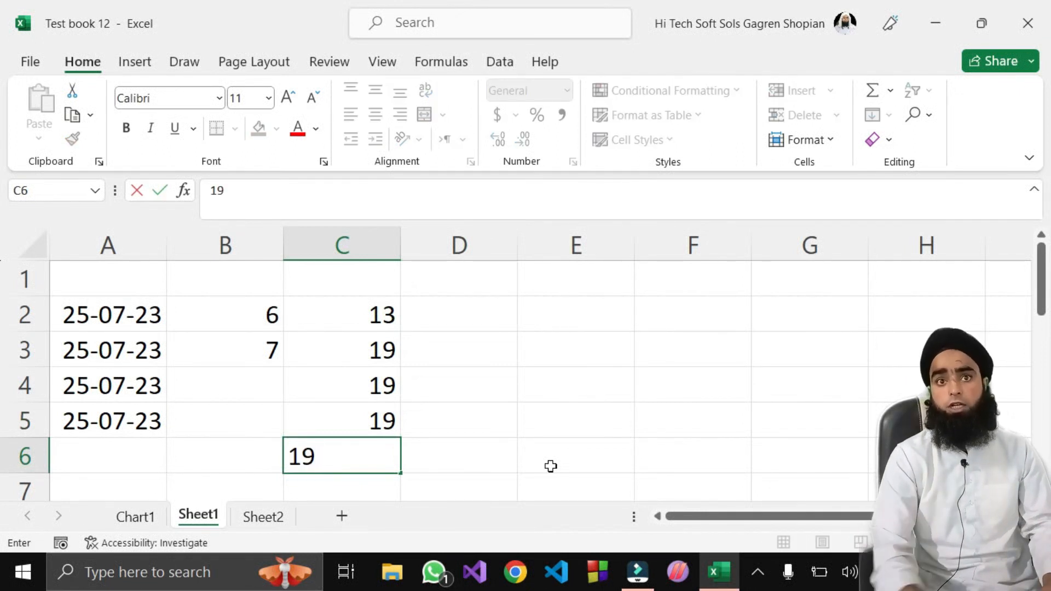
{"action": "key", "text": "BackSpace"}
{"action": "key", "text": "BackSpace"}
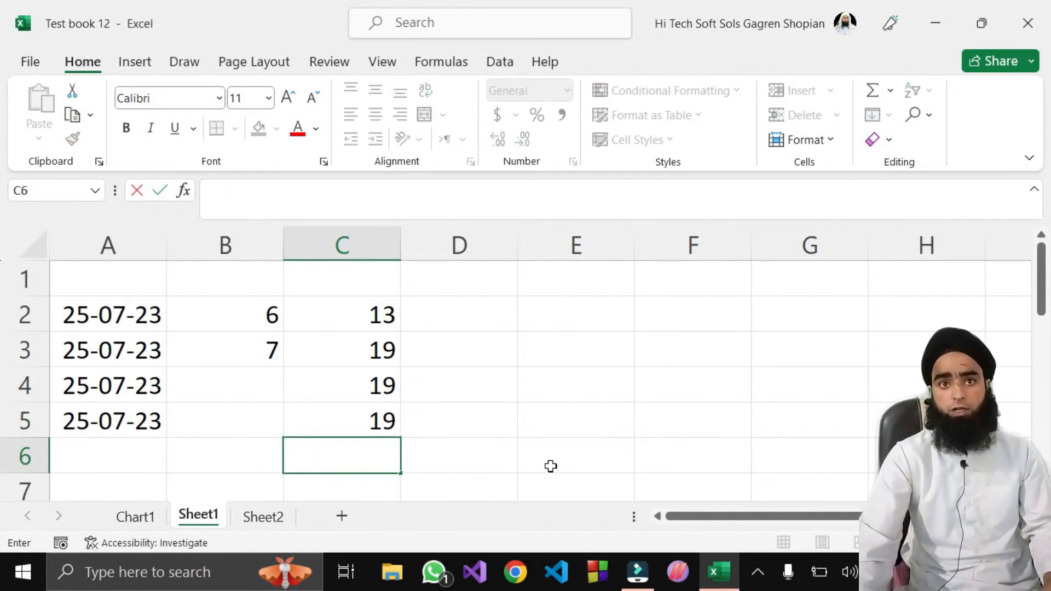
Enter the formula =1+6 in cell B4
{"action": "left_click", "coordinate": [186, 395]}
{"action": "type", "text": "=1+6"}
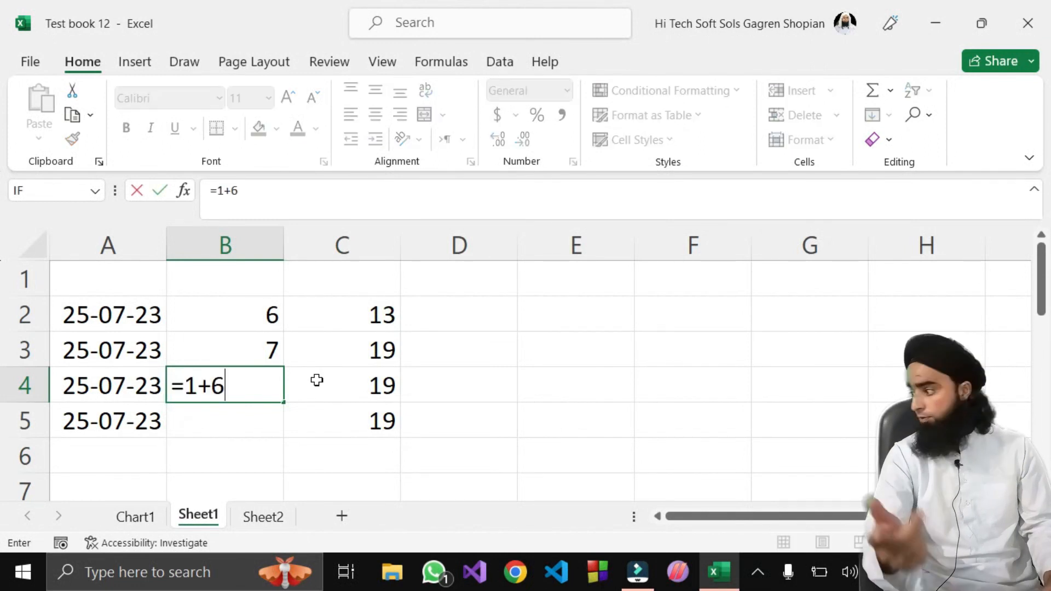
{"action": "key", "text": "Return"}
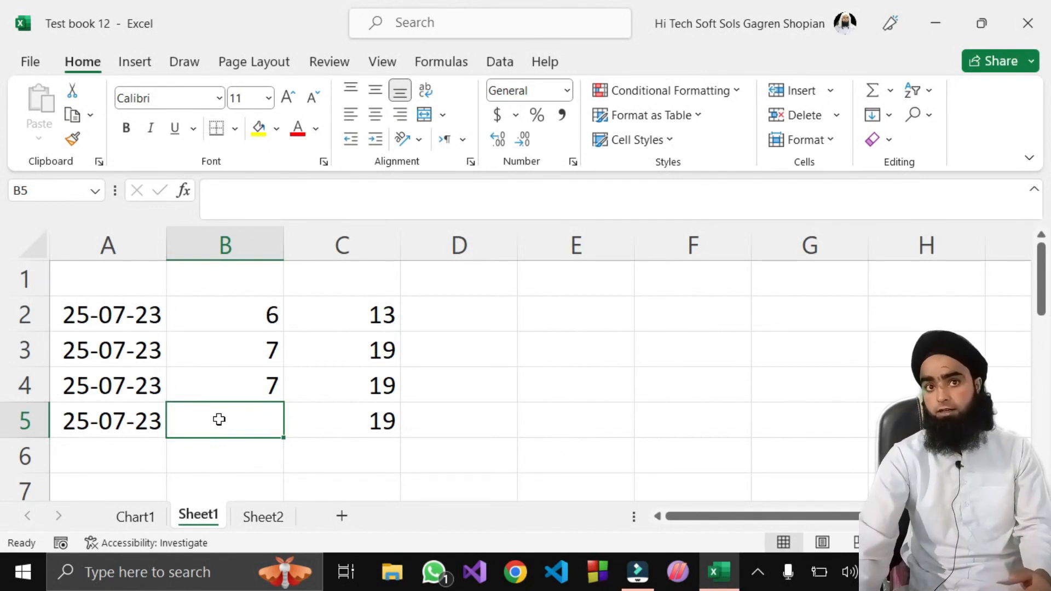
Add a comment to cell B4 with the text "this is seven"
{"action": "left_click", "coordinate": [346, 468]}
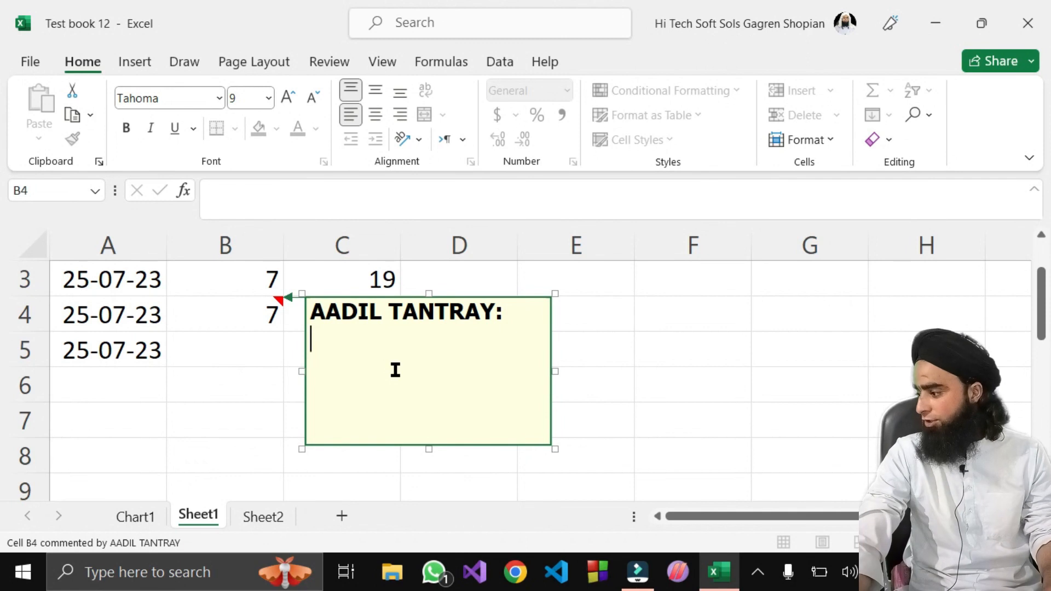
{"action": "type", "text": "seven"}
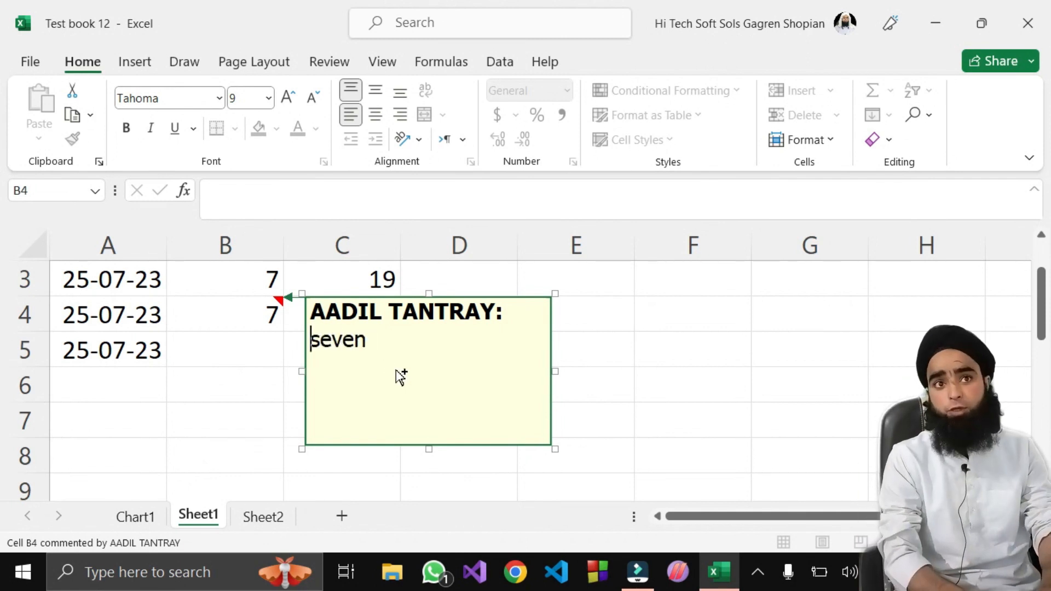
{"action": "key", "text": "Home"}
{"action": "type", "text": "this is the"}
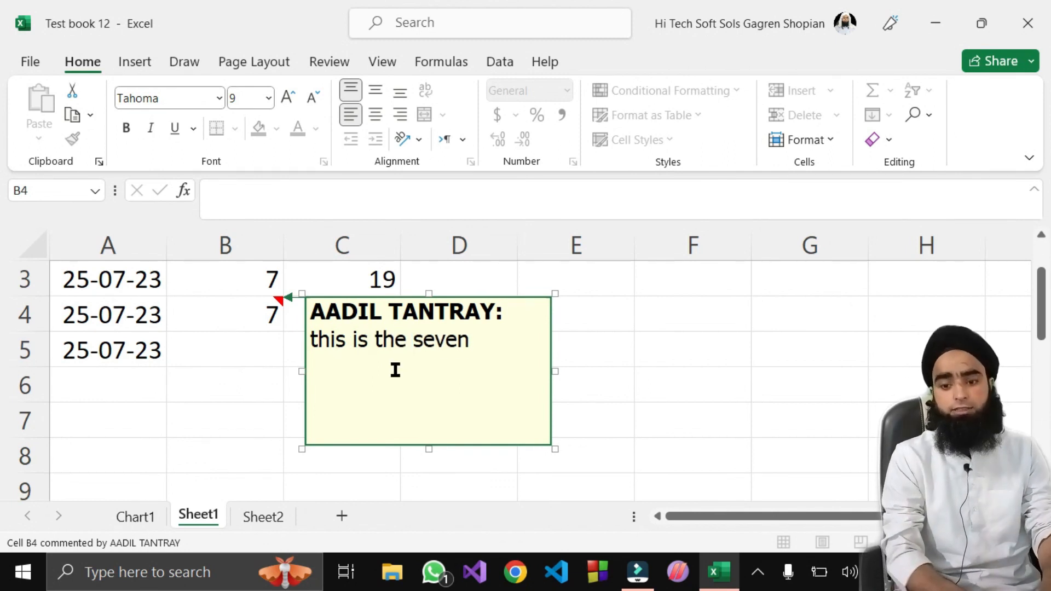
{"action": "key", "text": "BackSpace"}
{"action": "key", "text": "BackSpace"}
{"action": "key", "text": "BackSpace"}
{"action": "key", "text": "BackSpace"}
{"action": "key", "text": "Return"}
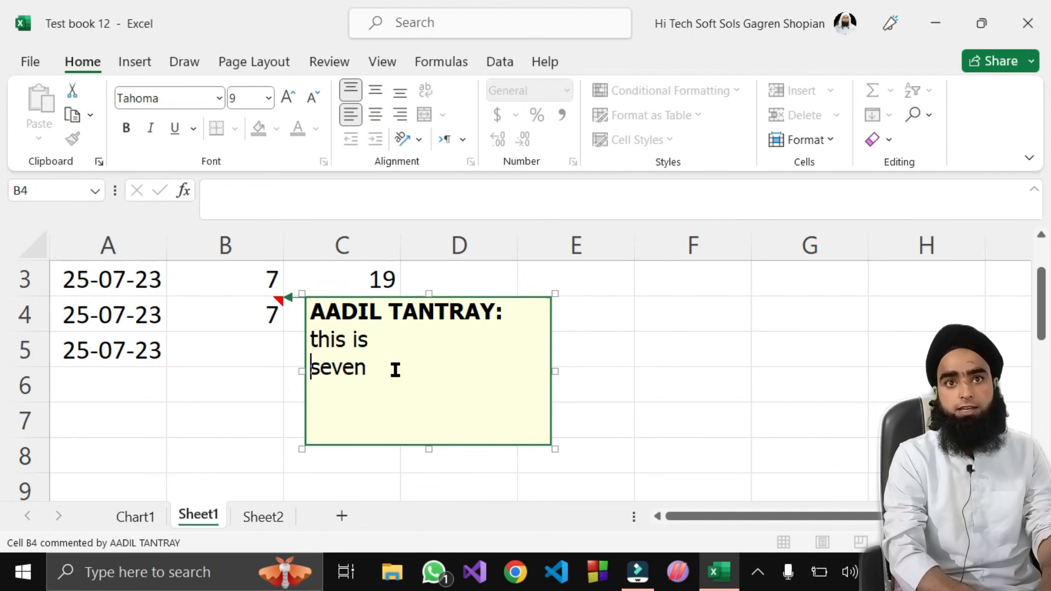
{"action": "key", "text": "BackSpace"}
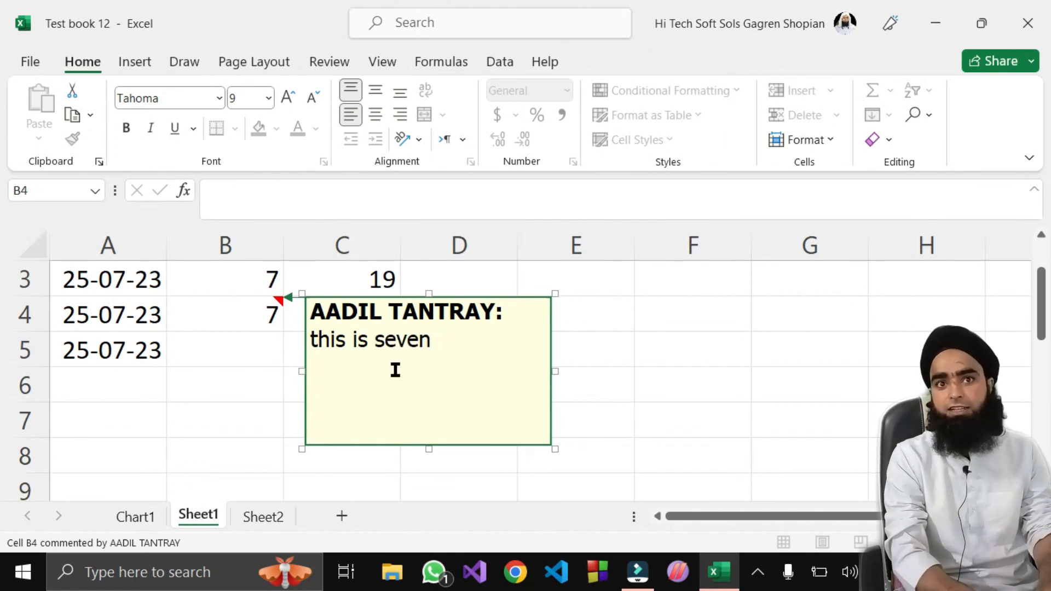
{"action": "left_click", "coordinate": [589, 341]}
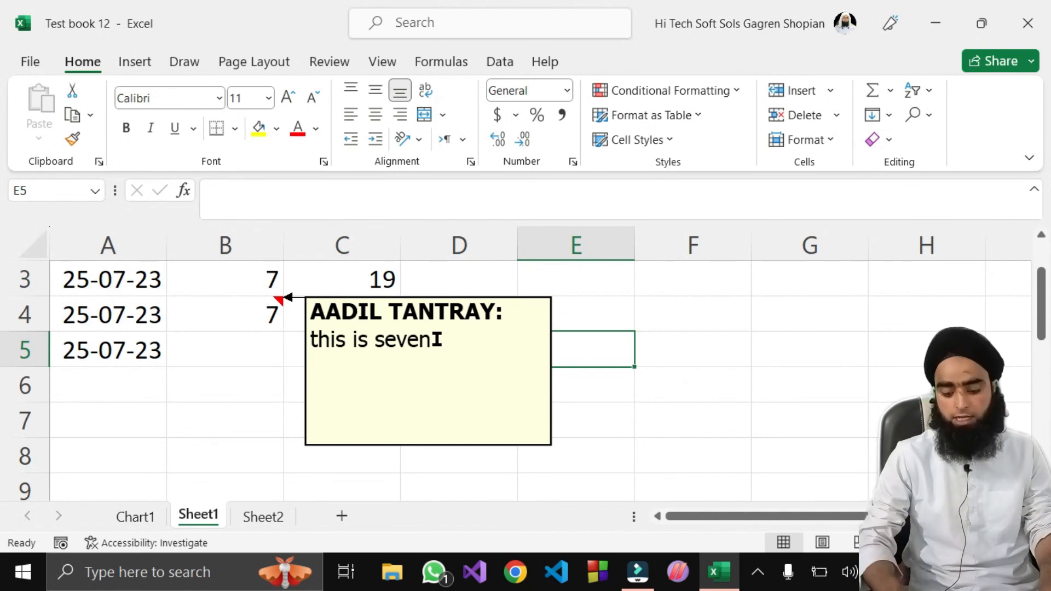
Delete the comment attached to cell B4
{"action": "left_click", "coordinate": [126, 63]}
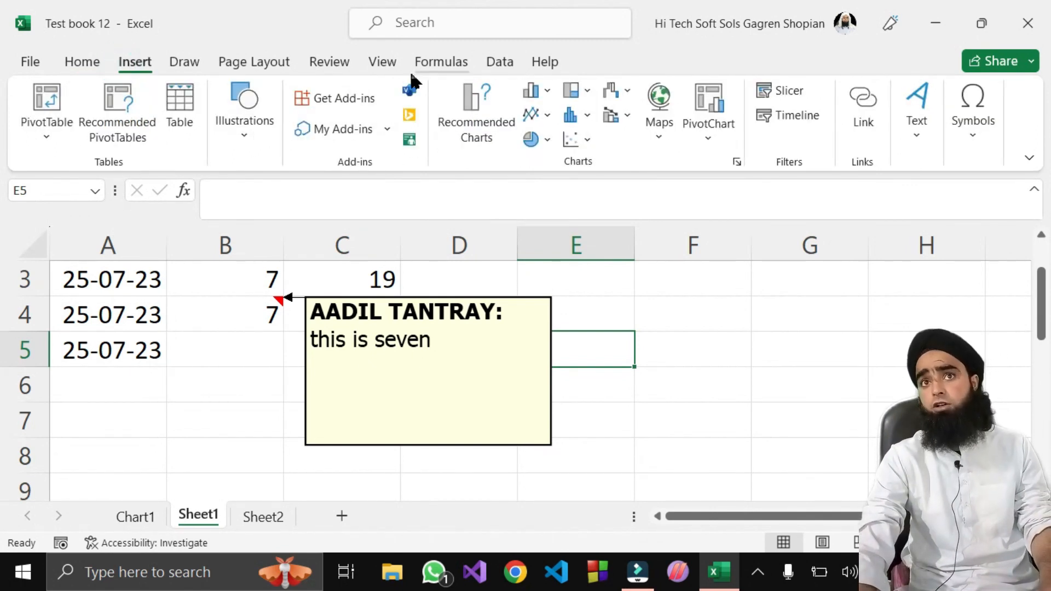
{"action": "left_click", "coordinate": [329, 62]}
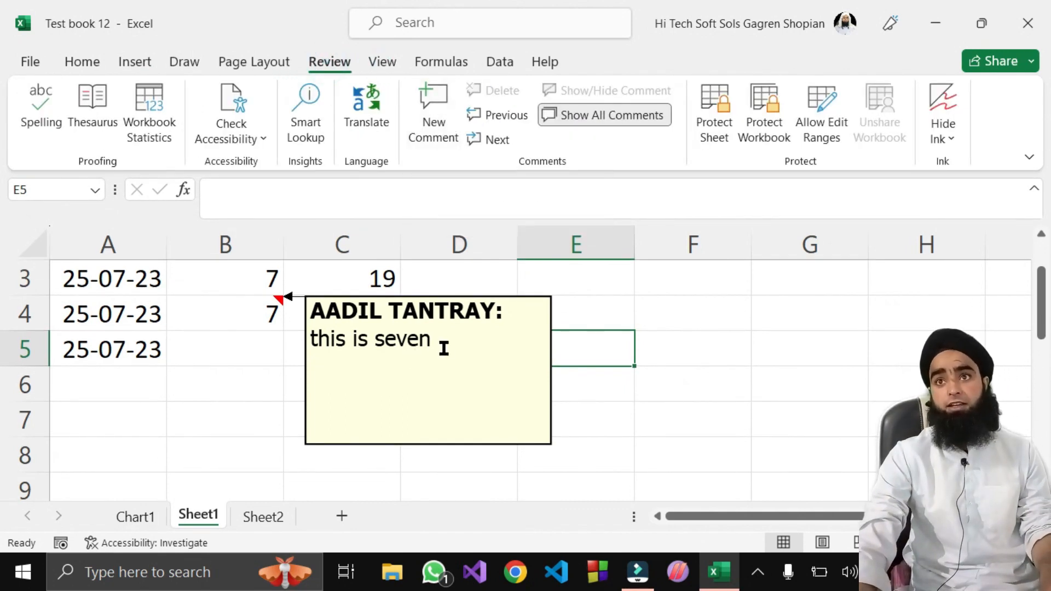
{"action": "left_click", "coordinate": [394, 336]}
{"action": "left_click", "coordinate": [684, 391]}
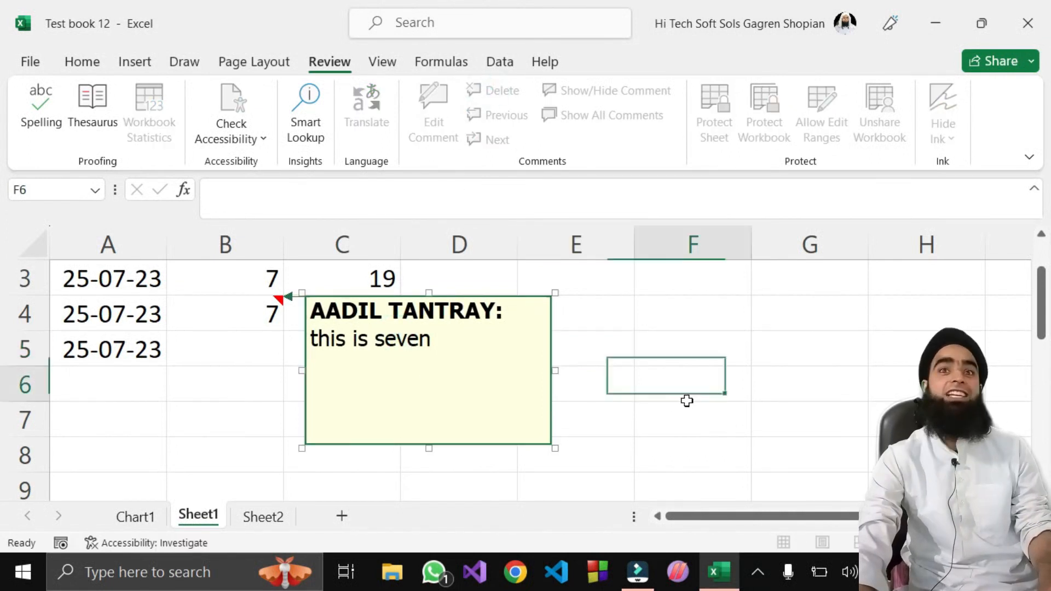
{"action": "left_click", "coordinate": [549, 344]}
{"action": "left_click", "coordinate": [492, 92]}
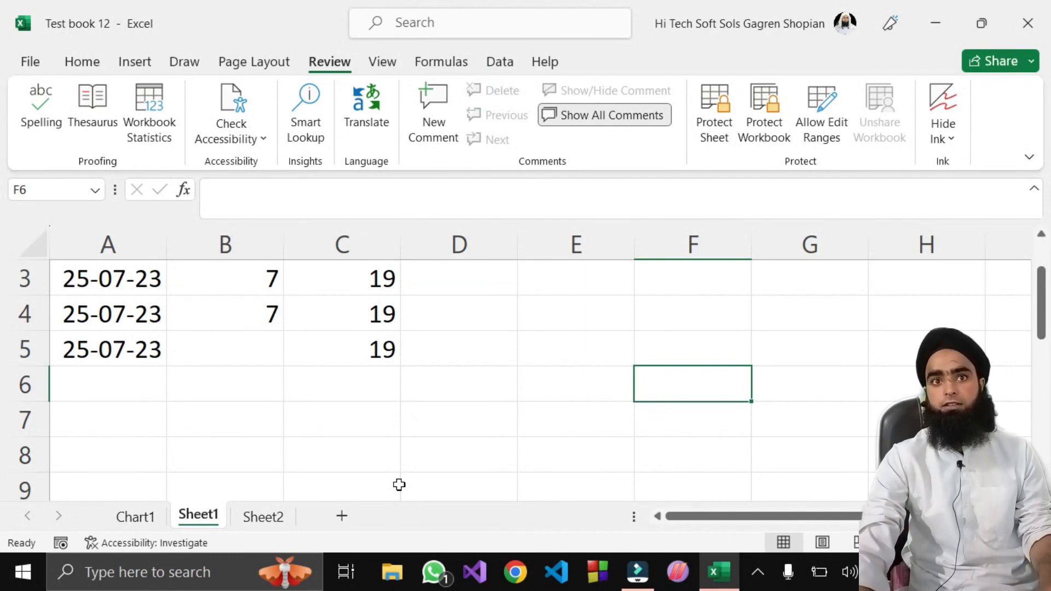
{"action": "key", "text": "alt+Tab"}
{"action": "key", "text": "alt+Tab"}
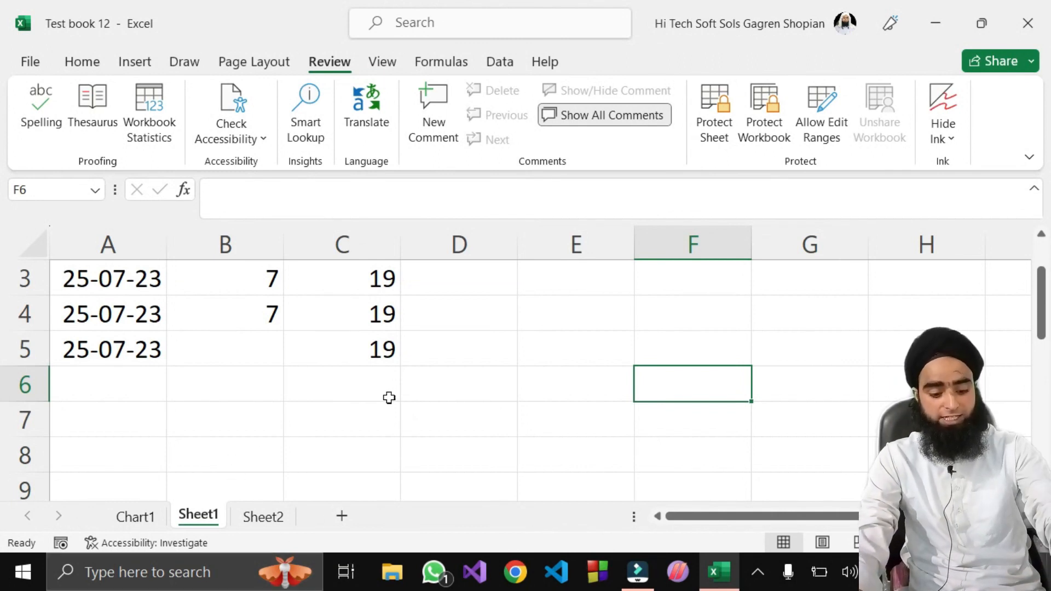
Browse the Most Recently Used functions for cell D7 and try to insert the FALSE function
{"action": "left_click", "coordinate": [94, 62]}
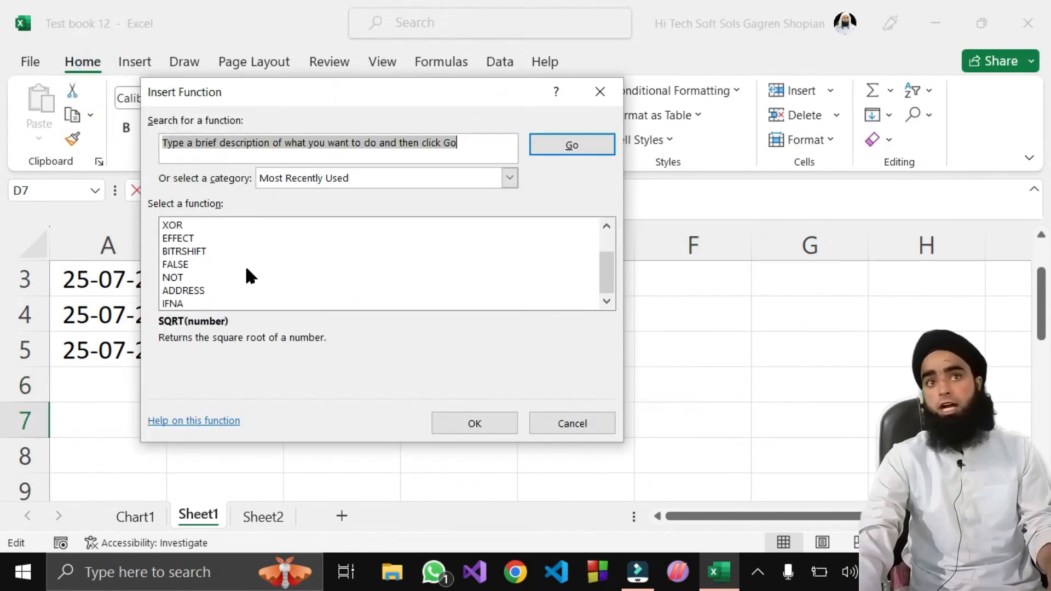
{"action": "scroll", "coordinate": [244, 267], "scroll_direction": "up", "scroll_amount": 1}
{"action": "scroll", "coordinate": [230, 276], "scroll_direction": "down", "scroll_amount": 1}
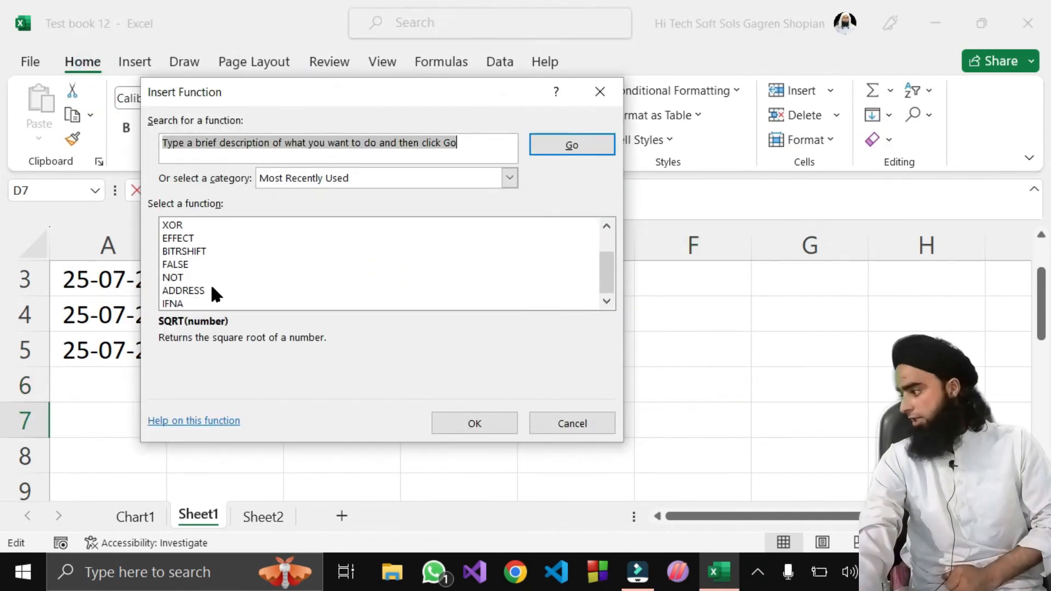
{"action": "scroll", "coordinate": [203, 283], "scroll_direction": "up", "scroll_amount": 1}
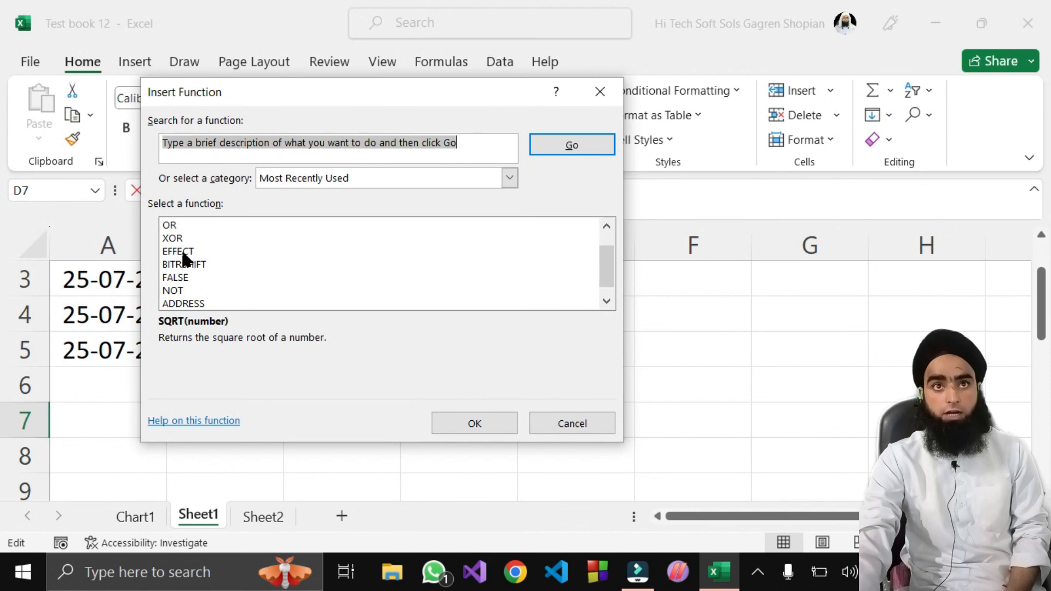
{"action": "scroll", "coordinate": [182, 273], "scroll_direction": "down", "scroll_amount": 1}
{"action": "left_click", "coordinate": [184, 266]}
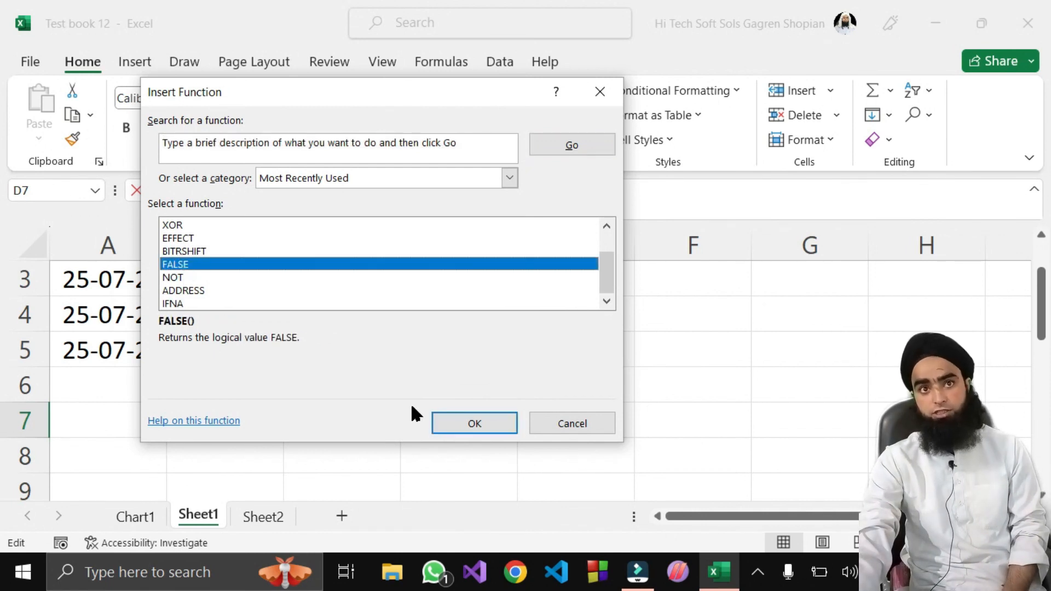
{"action": "left_click", "coordinate": [473, 424]}
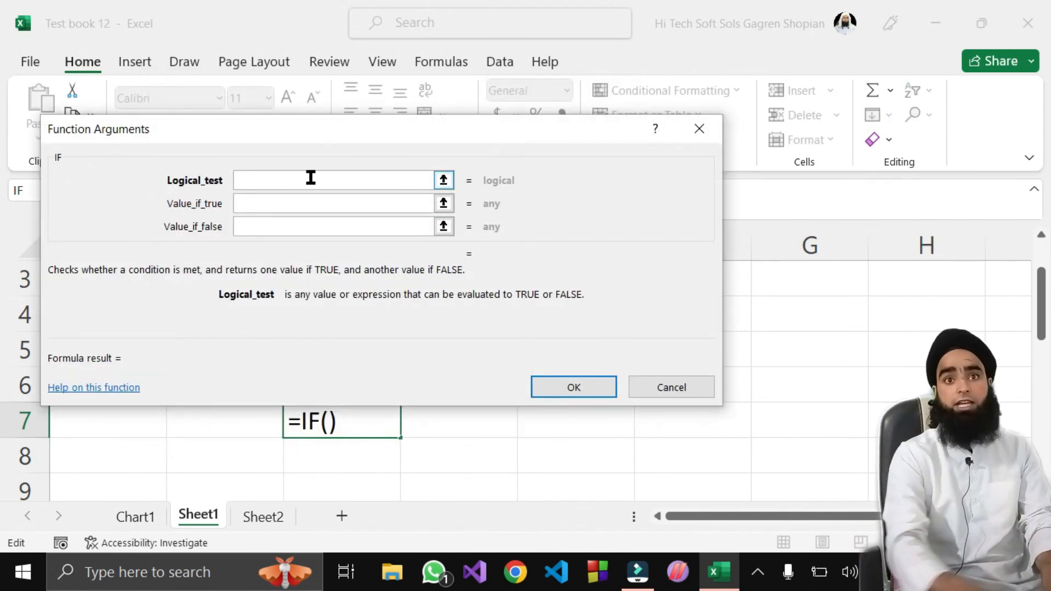
Set the IF function in C7 to test C4>C5 and return "hi hi" when the condition is true
{"action": "left_click_drag", "start_coordinate": [395, 131], "coordinate": [475, 403]}
{"action": "left_click", "coordinate": [330, 312]}
{"action": "type", "text": ">"}
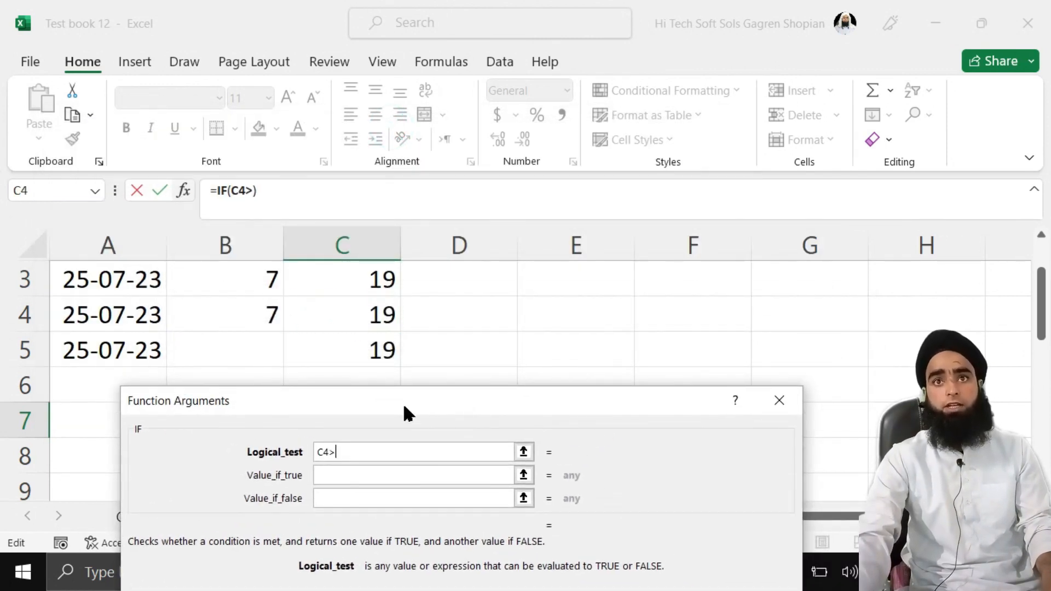
{"action": "left_click", "coordinate": [335, 348]}
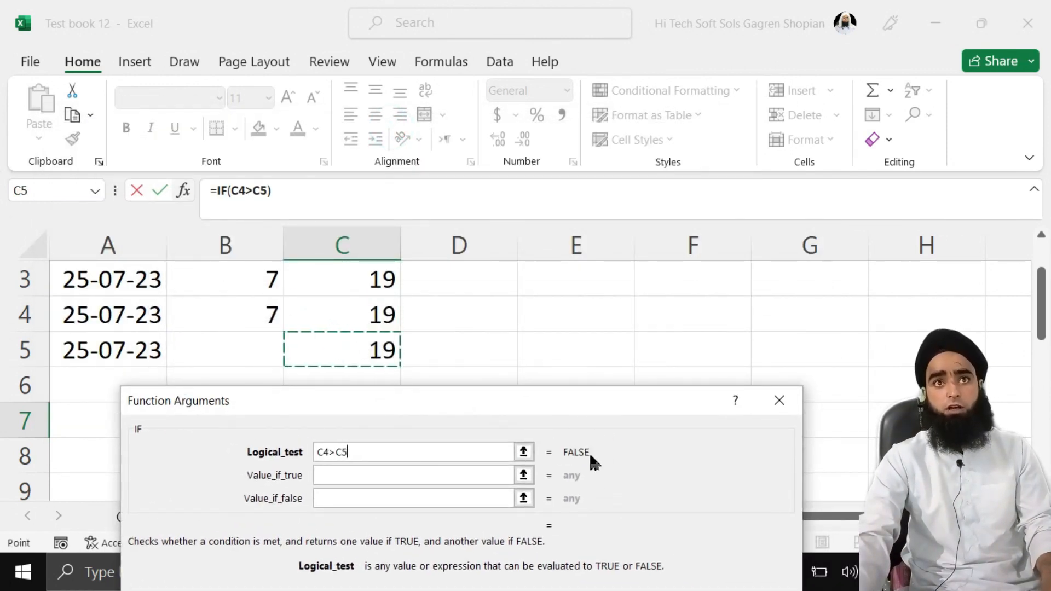
{"action": "left_click", "coordinate": [410, 476]}
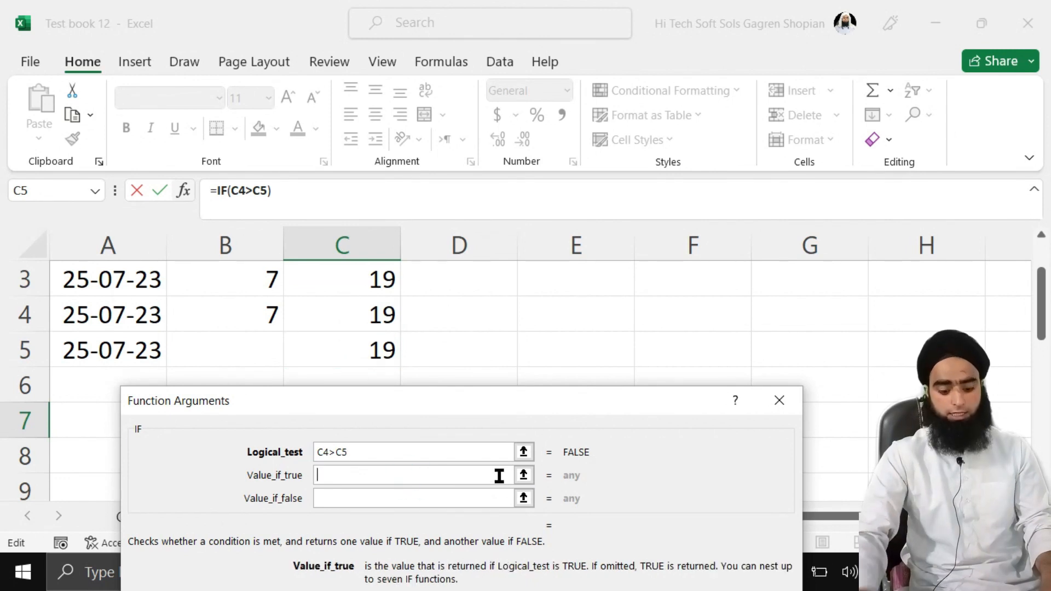
{"action": "type", "text": "hi hi"}
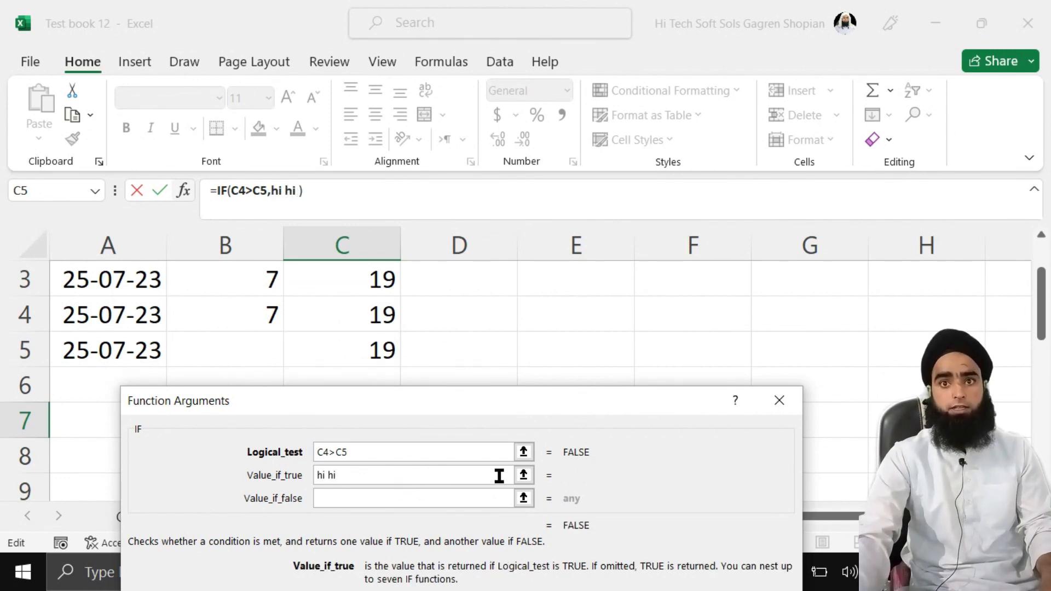
Set the IF function's value for a false condition to "Why why" and insert the formula in C7
{"action": "left_click", "coordinate": [408, 499]}
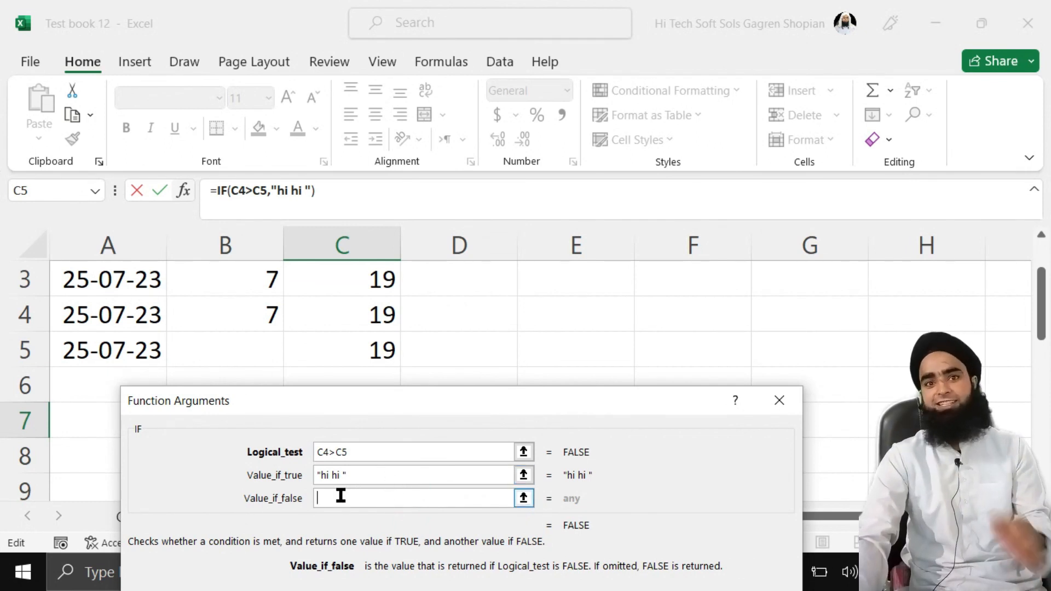
{"action": "type", "text": "why ahy"}
{"action": "left_click_drag", "start_coordinate": [638, 399], "coordinate": [625, 257]}
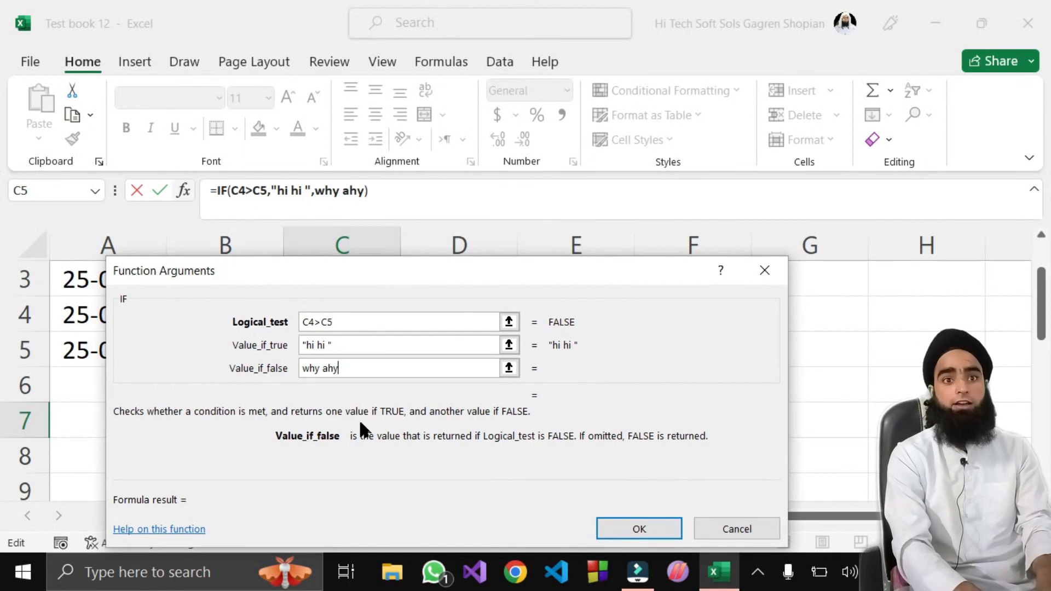
{"action": "left_click_drag", "start_coordinate": [329, 368], "coordinate": [302, 368]}
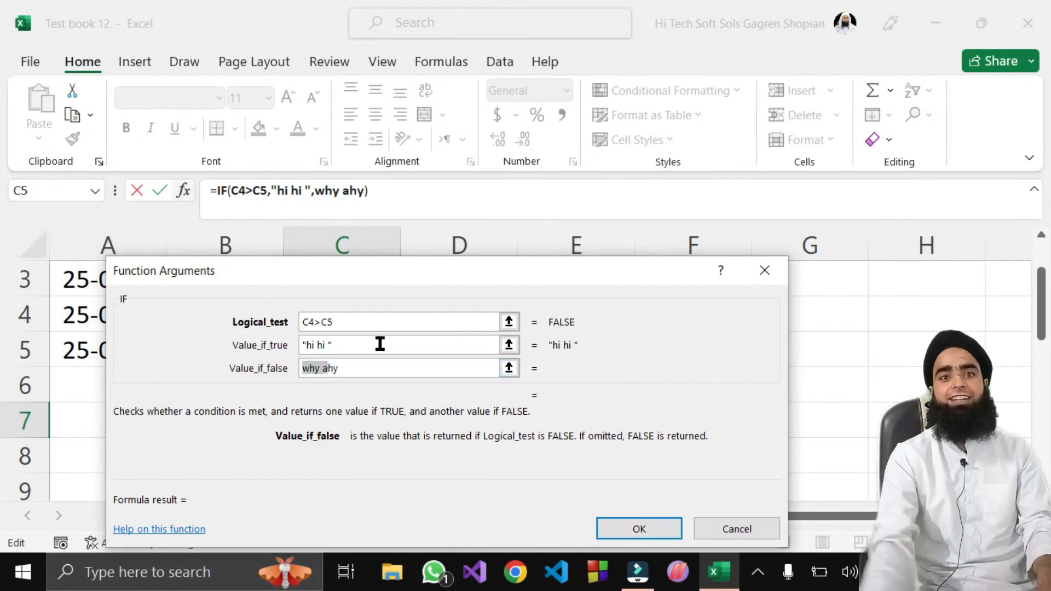
{"action": "key", "text": "BackSpace"}
{"action": "type", "text": "Why"}
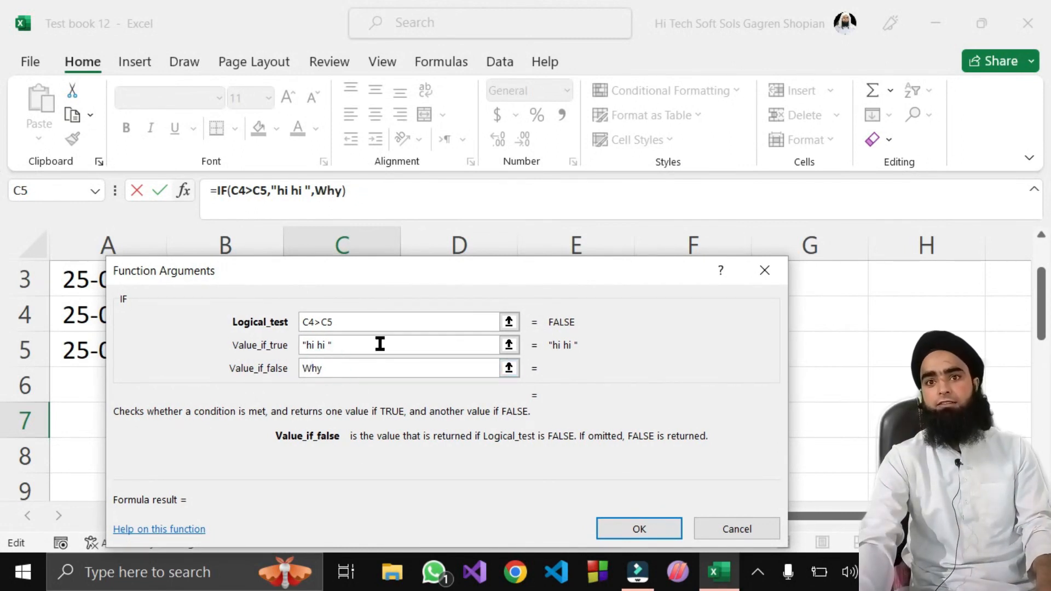
{"action": "type", "text": " ehy"}
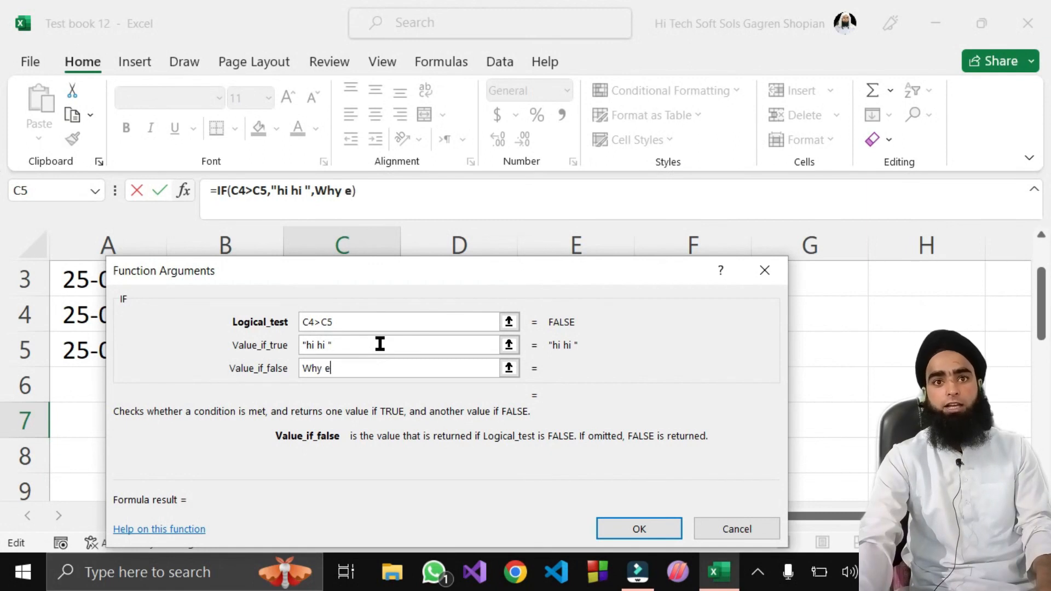
{"action": "key", "text": "BackSpace"}
{"action": "key", "text": "BackSpace"}
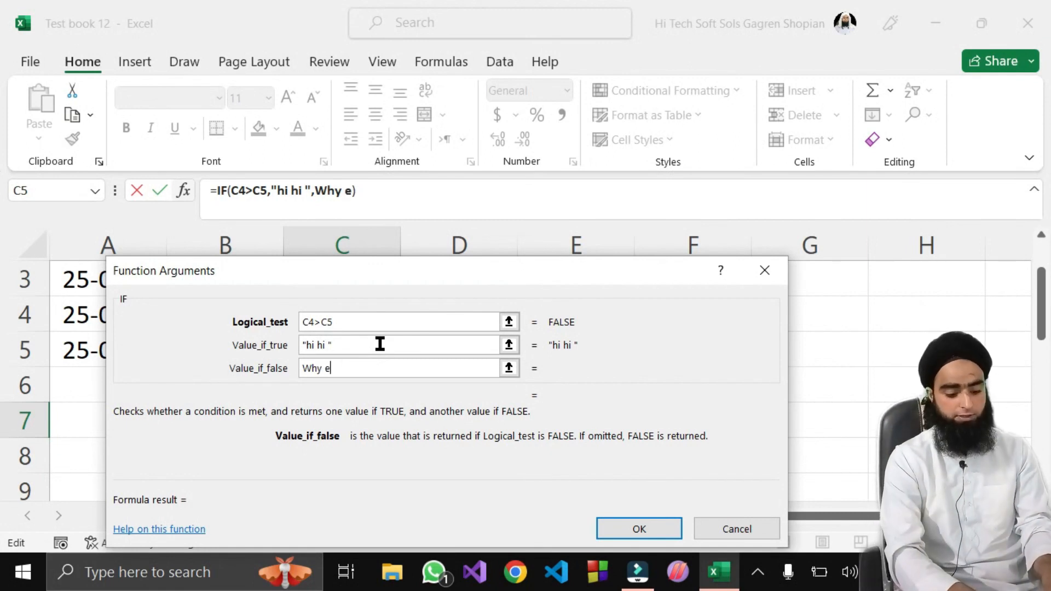
{"action": "key", "text": "BackSpace"}
{"action": "type", "text": "why"}
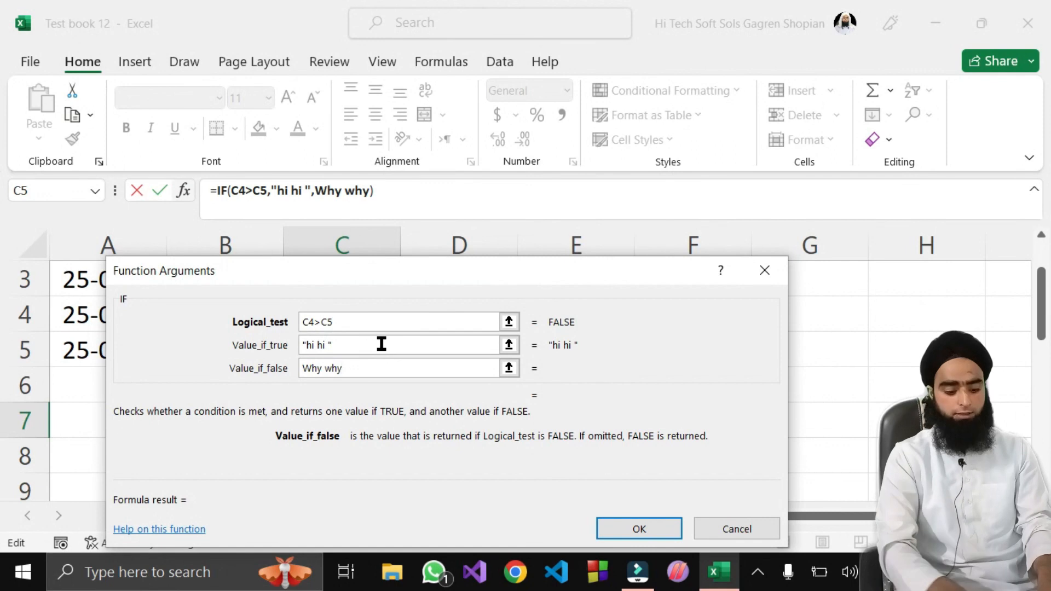
{"action": "left_click", "coordinate": [665, 527]}
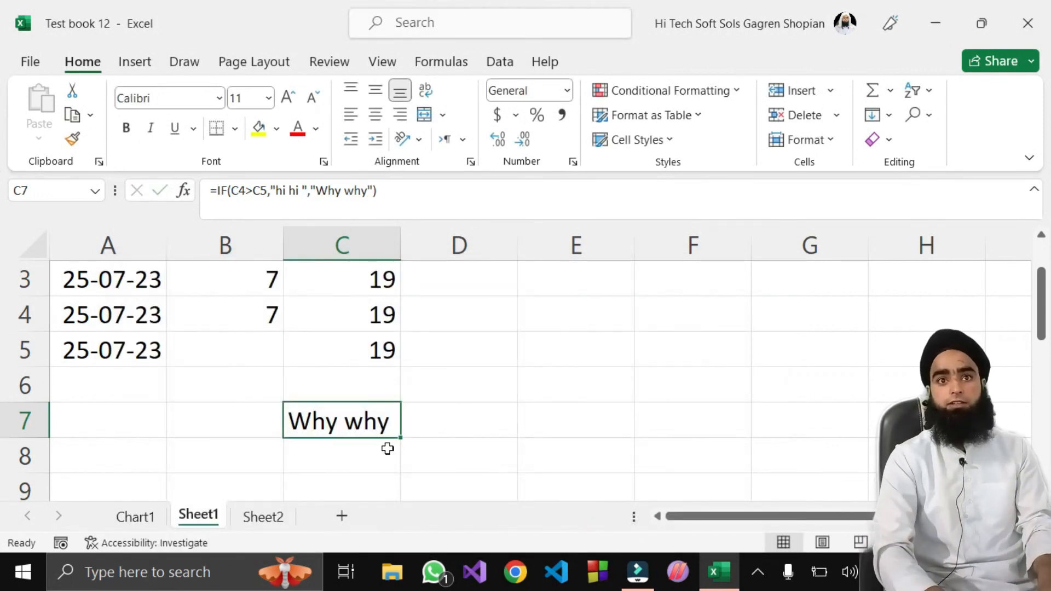
Change the logical test of the IF formula in C7 to C4=C5
{"action": "double_click", "coordinate": [321, 424]}
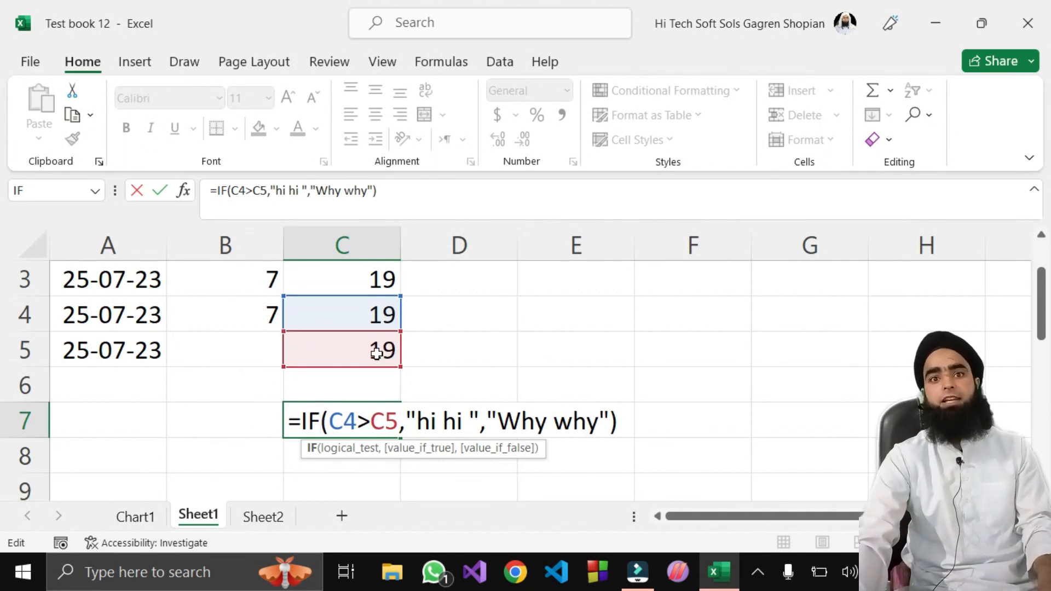
{"action": "left_click", "coordinate": [364, 419]}
{"action": "key", "text": "BackSpace"}
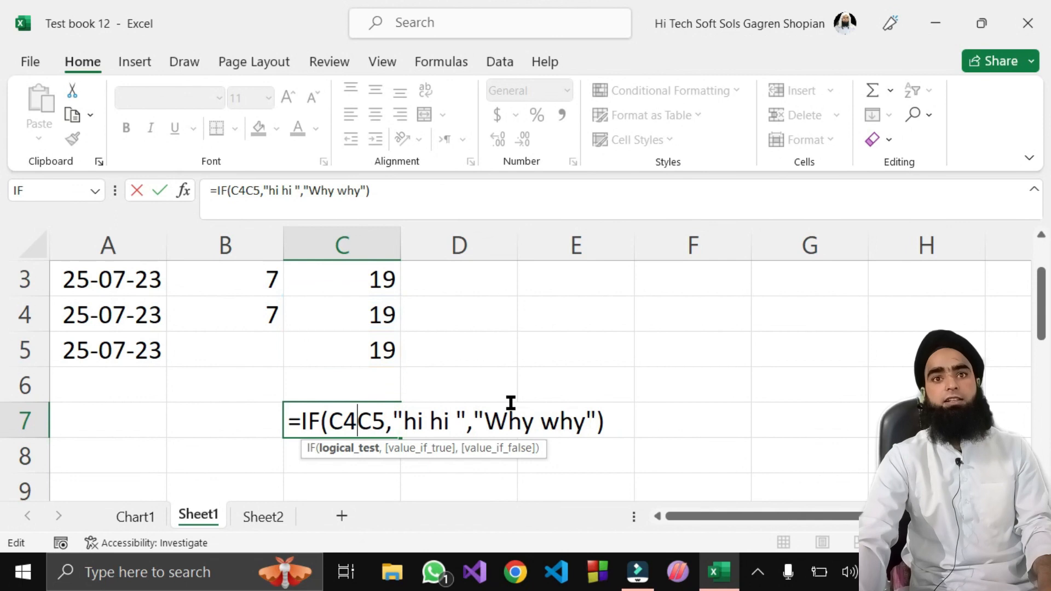
{"action": "type", "text": "="}
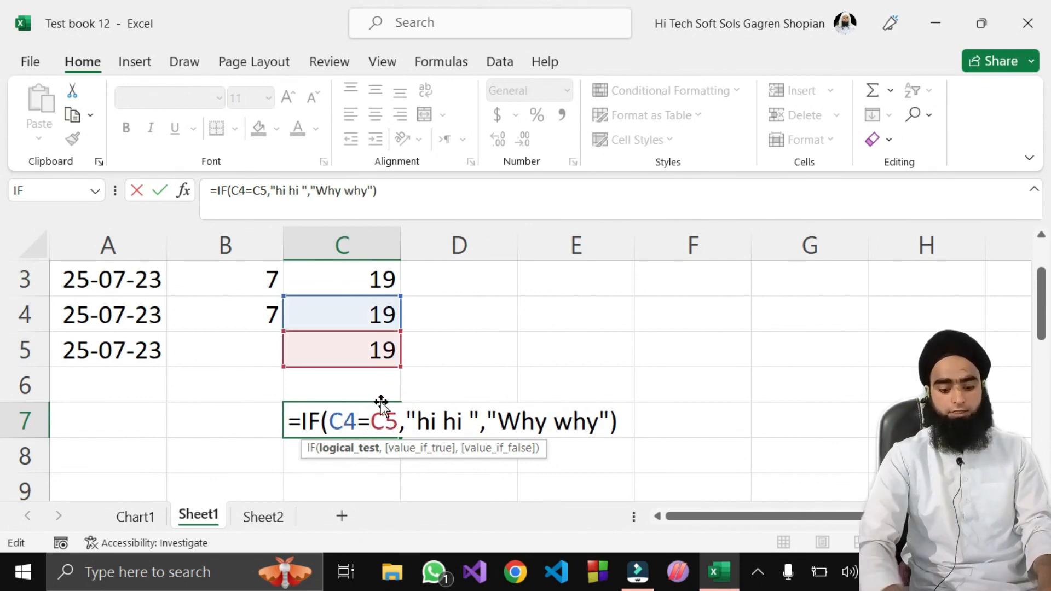
{"action": "key", "text": "Return"}
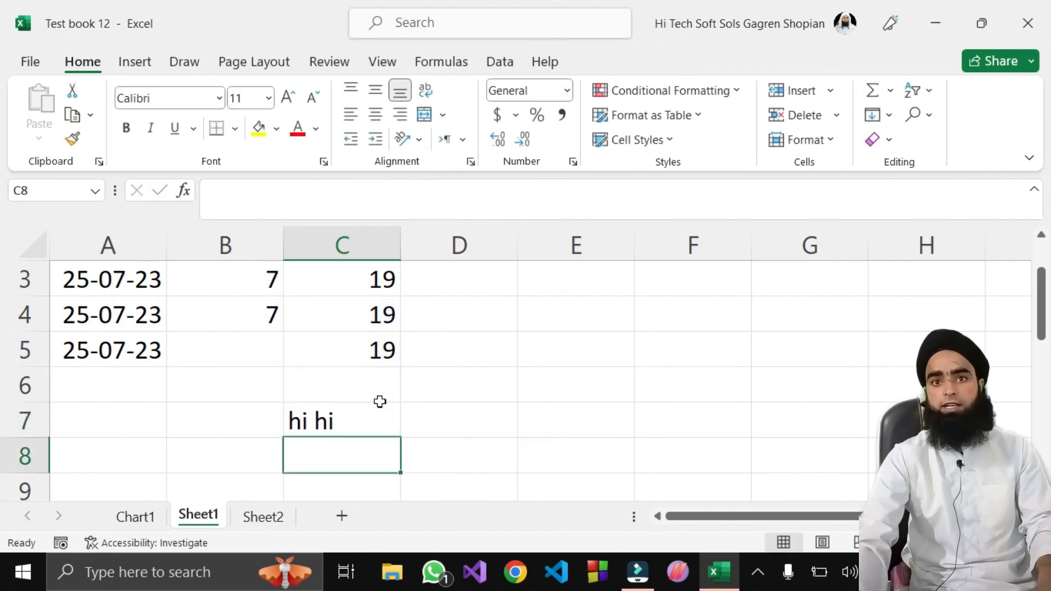
Open the IF formula in C7 for editing to examine its cell references and arguments
{"action": "left_click", "coordinate": [350, 410]}
{"action": "double_click", "coordinate": [350, 414]}
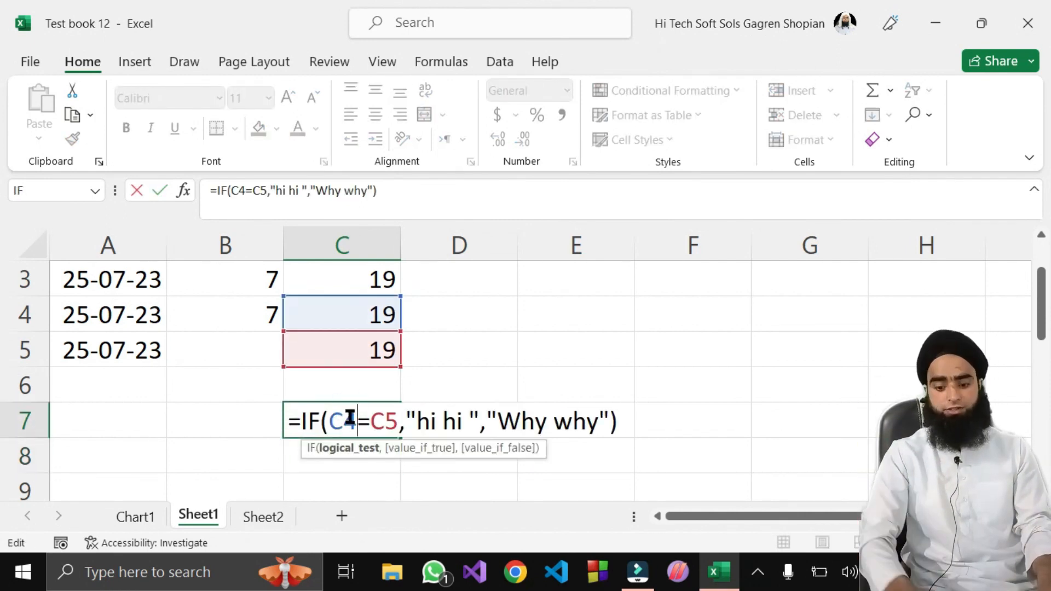
{"action": "left_click", "coordinate": [350, 419]}
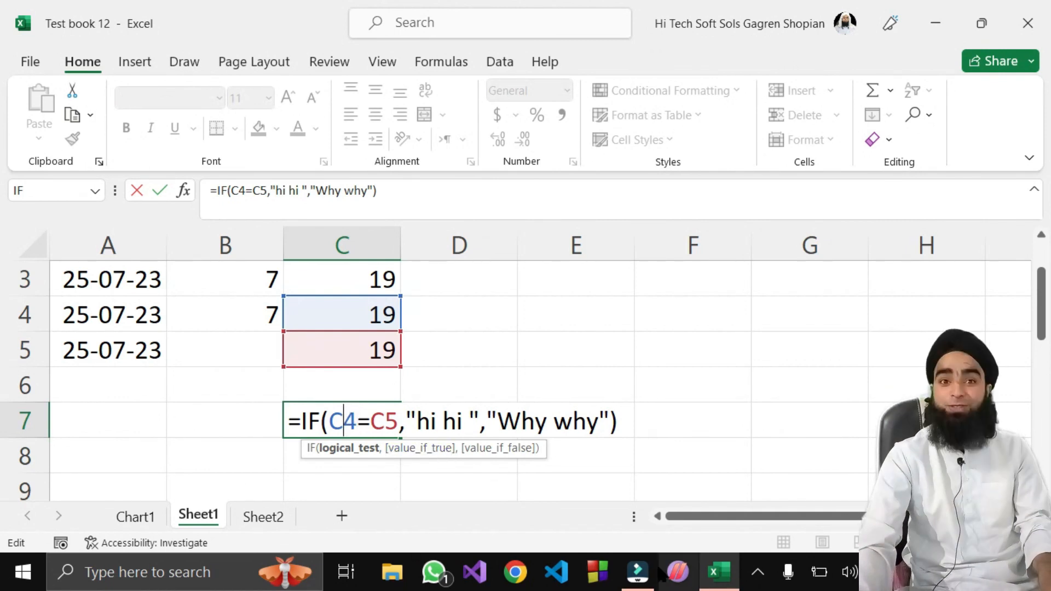
{"action": "left_click", "coordinate": [637, 572]}
{"action": "left_click", "coordinate": [757, 572]}
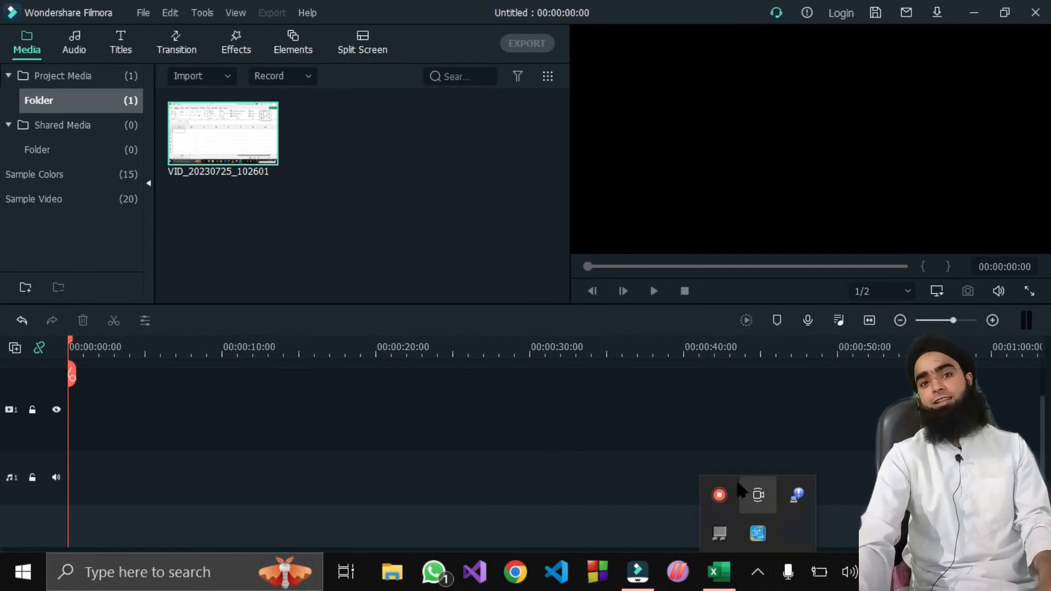
{"action": "right_click", "coordinate": [728, 491]}
{"action": "left_click", "coordinate": [756, 502]}
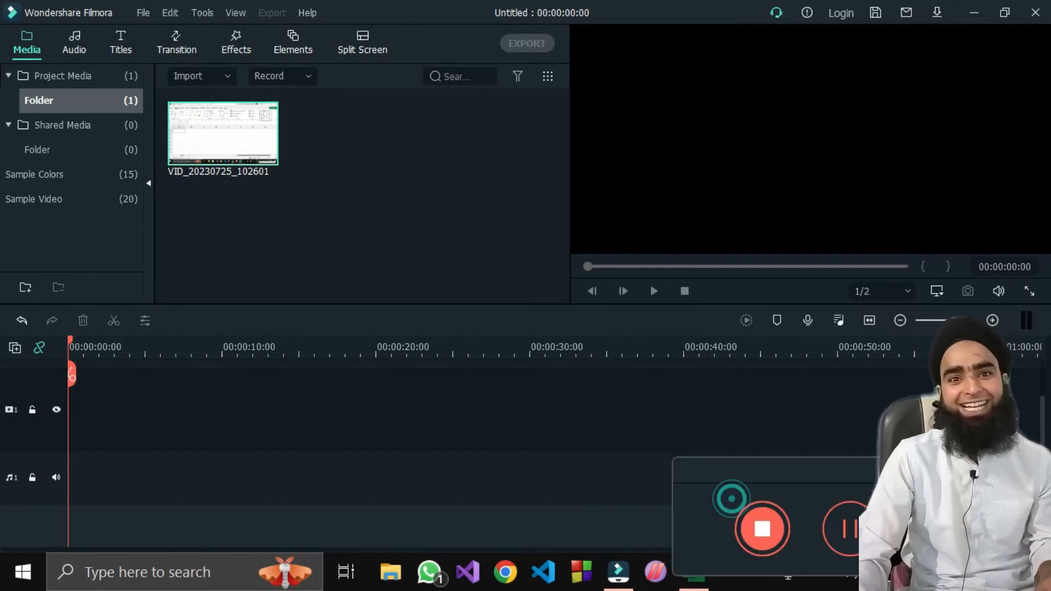